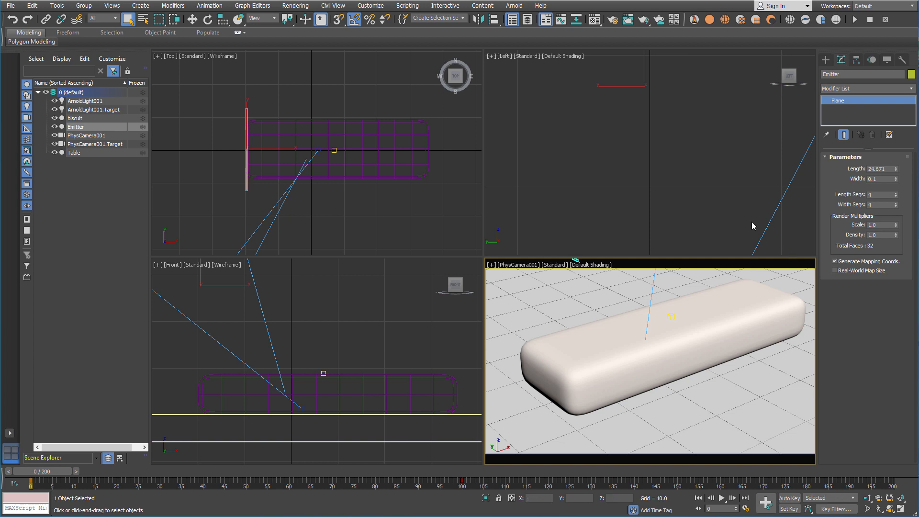
Inspect the biscuit and the Emitter plane, scrubbing the timeline to review the emitter's movement across the biscuit
left_click(607, 349)
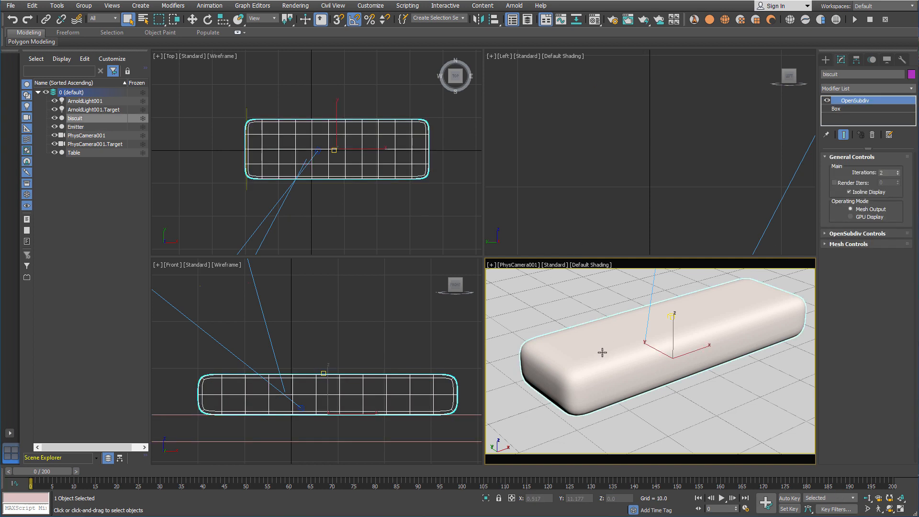
left_click_drag(67, 472, 240, 472)
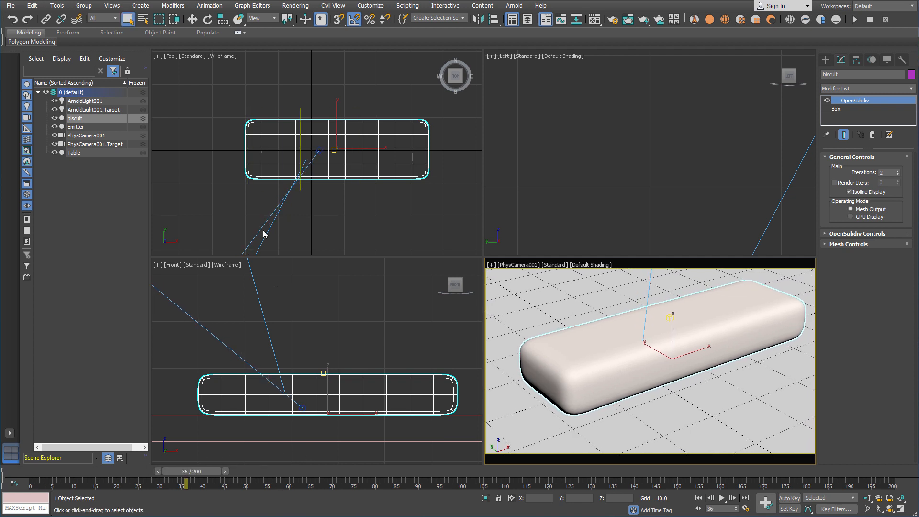
left_click(299, 115)
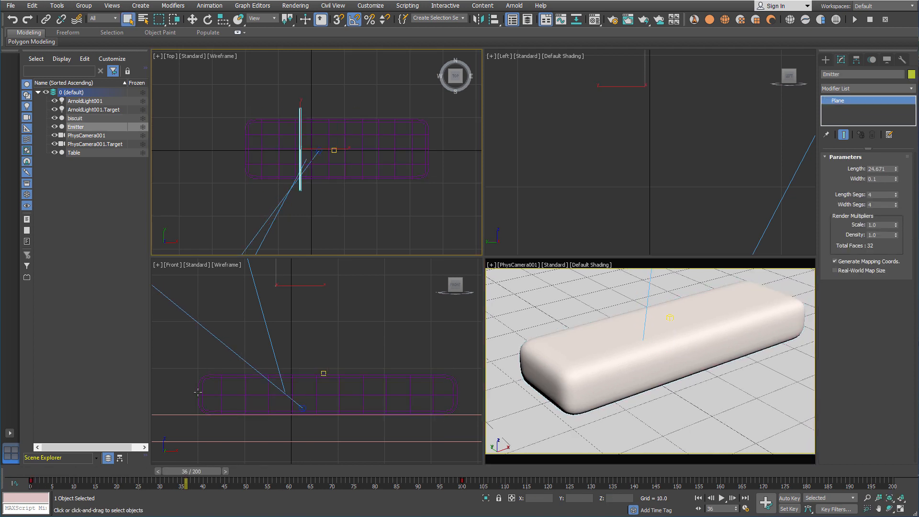
left_click_drag(201, 473, 582, 472)
left_click_drag(641, 429, 50, 447)
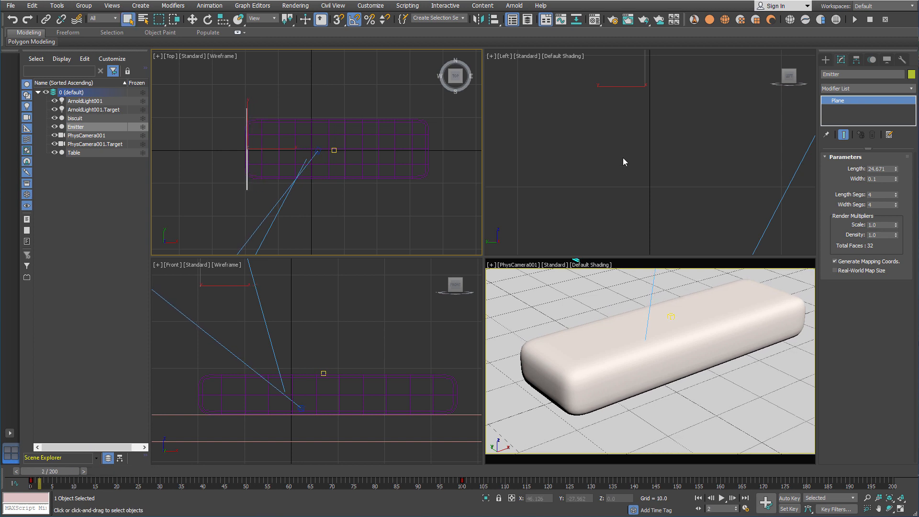
Create a FumeFX NodeWorks object with an icon size of about 42.8 in front of the biscuit in the camera view
left_click(825, 60)
left_click(857, 87)
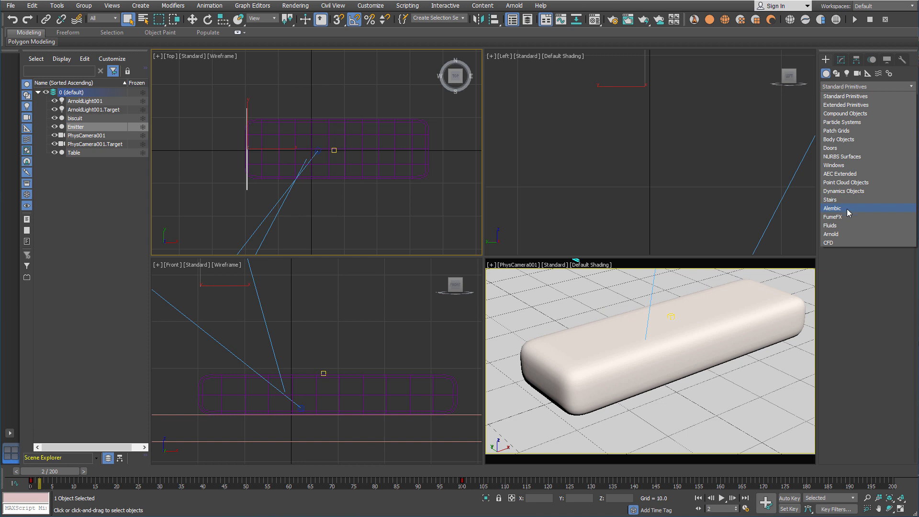
left_click(848, 216)
left_click(851, 127)
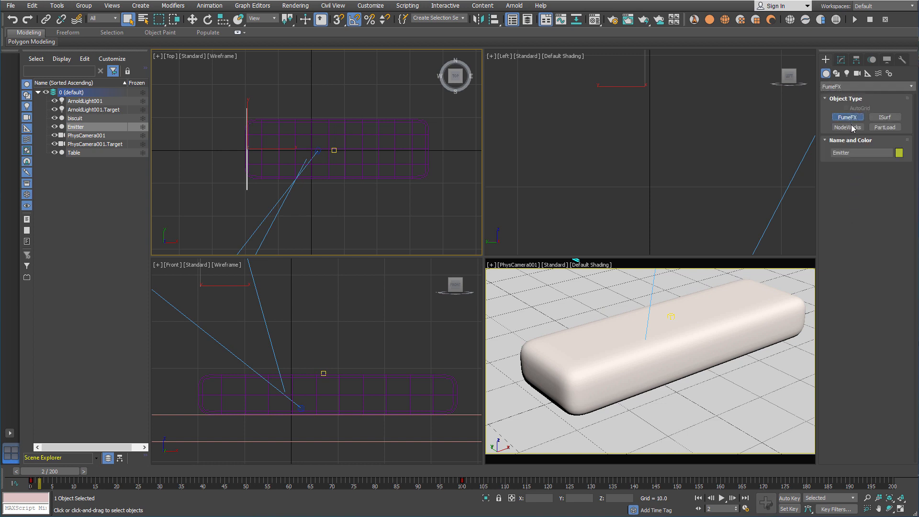
left_click_drag(664, 407, 791, 402)
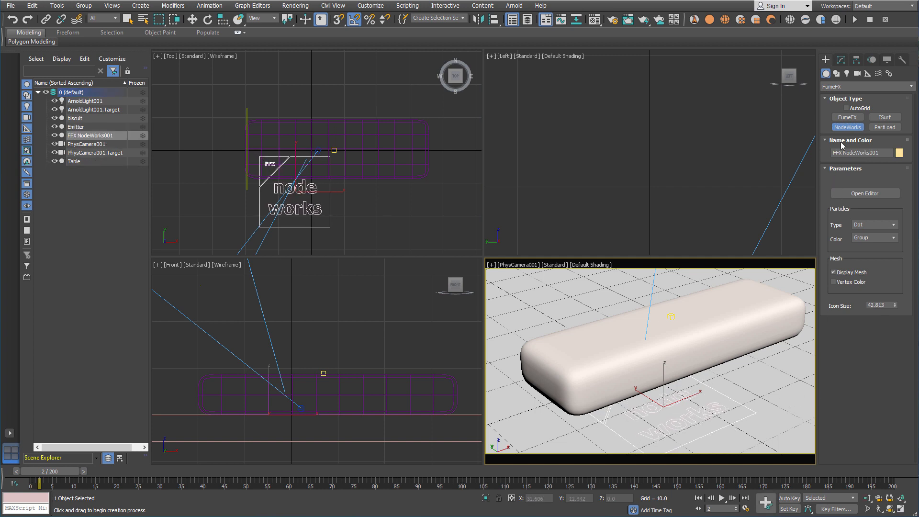
Open the NodeWorks object's node editor and add a Gen on Surface node to the sim01 graph
left_click(841, 60)
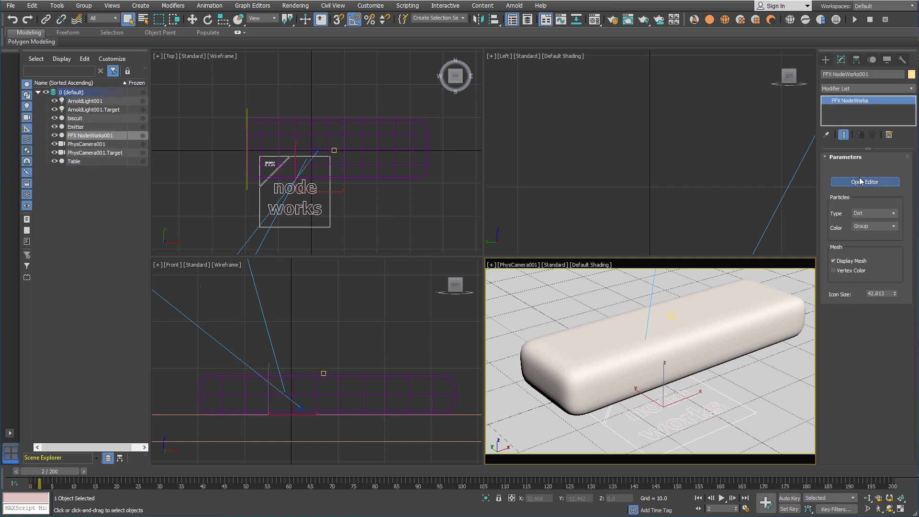
left_click(860, 182)
right_click(389, 267)
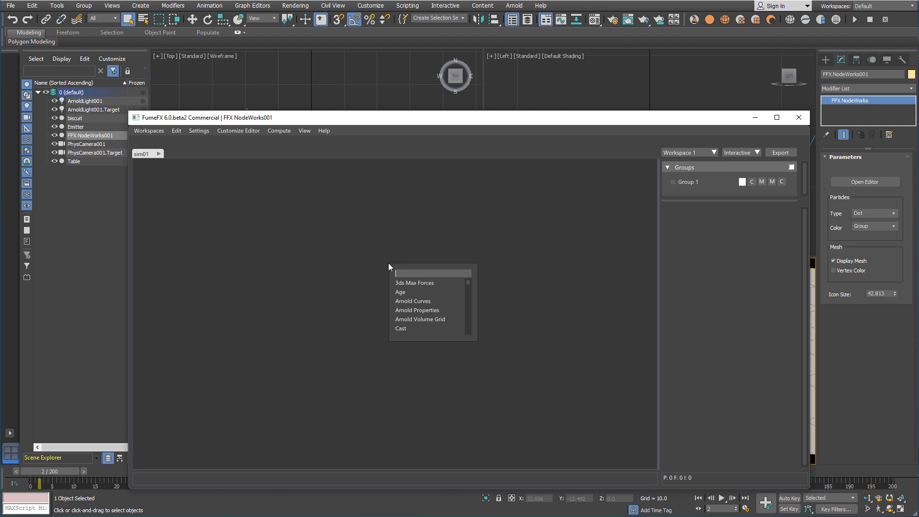
type("gen")
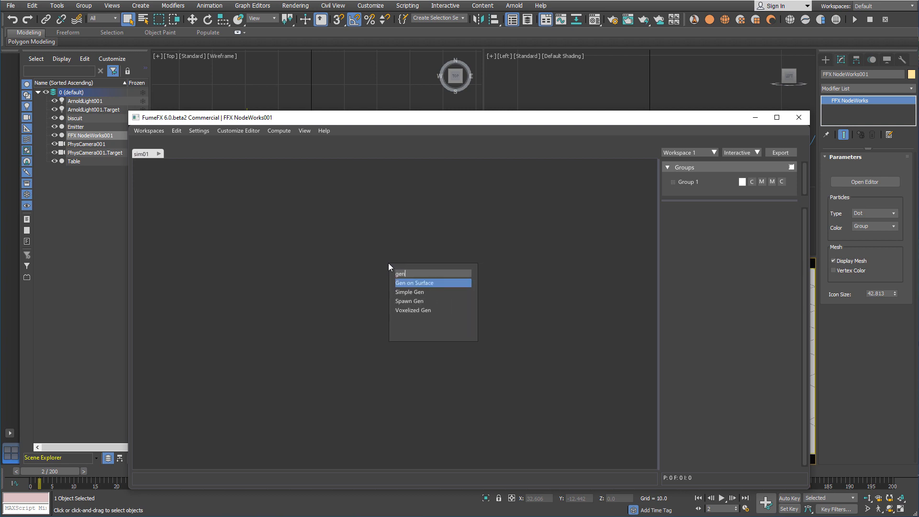
key("Return")
left_click_drag(388, 267, 314, 248)
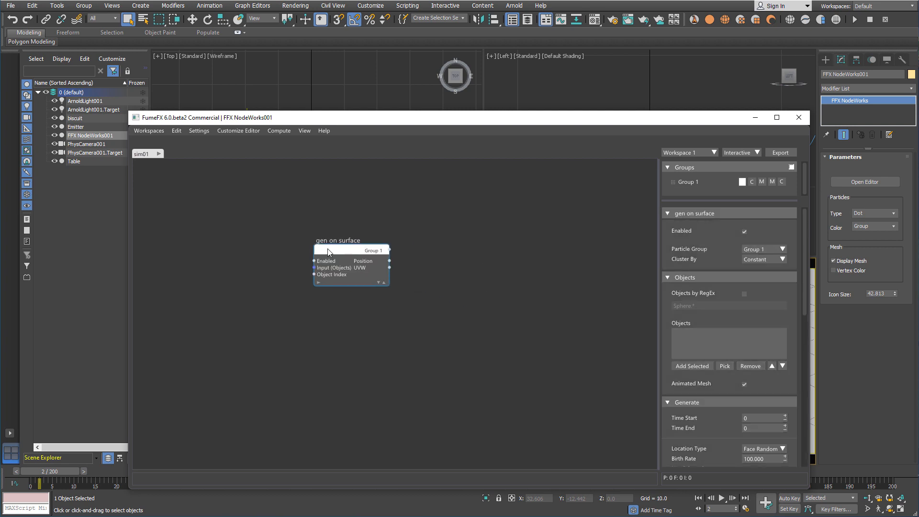
Assign the Emitter plane as the Gen on Surface node's source object and hide the plane in the scene
left_click(723, 367)
left_click(77, 127)
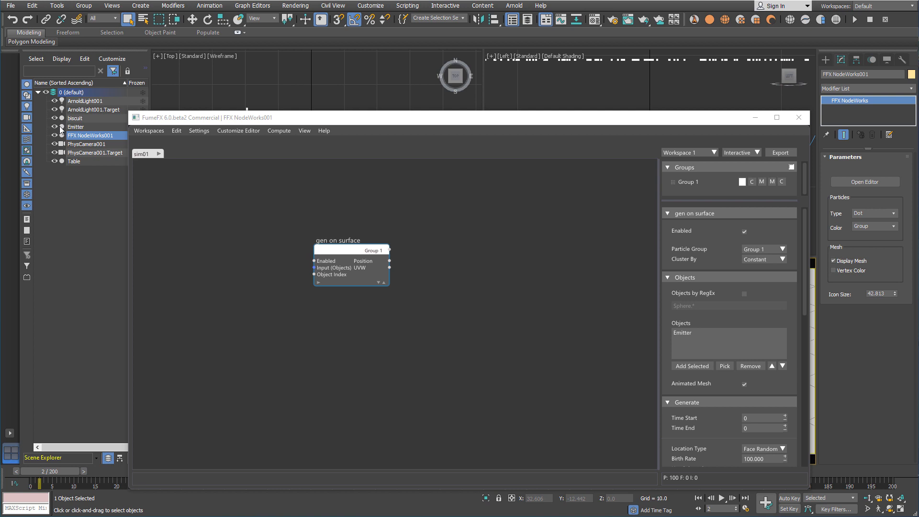
left_click(54, 126)
Shrink and move the node editor clear of the viewports, and check the emitted particles at frames 0 and 1
left_click_drag(808, 490, 580, 450)
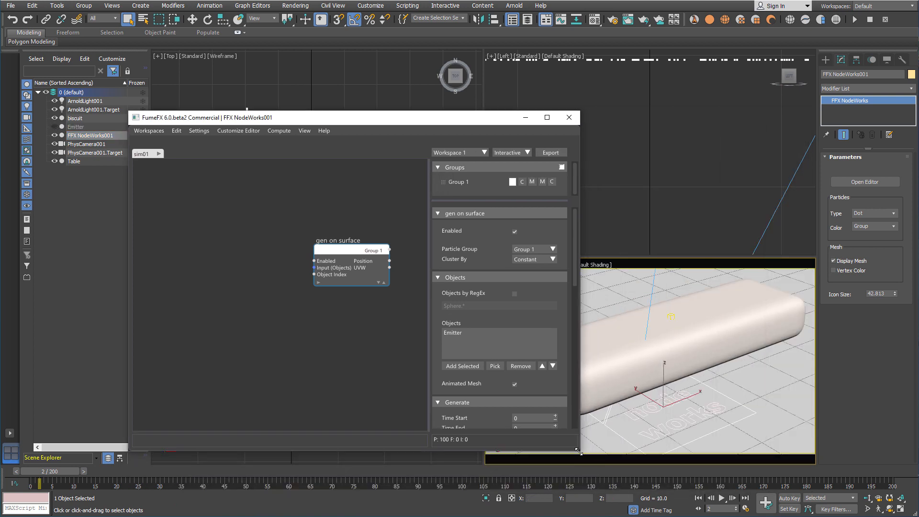
left_click_drag(306, 117, 210, 69)
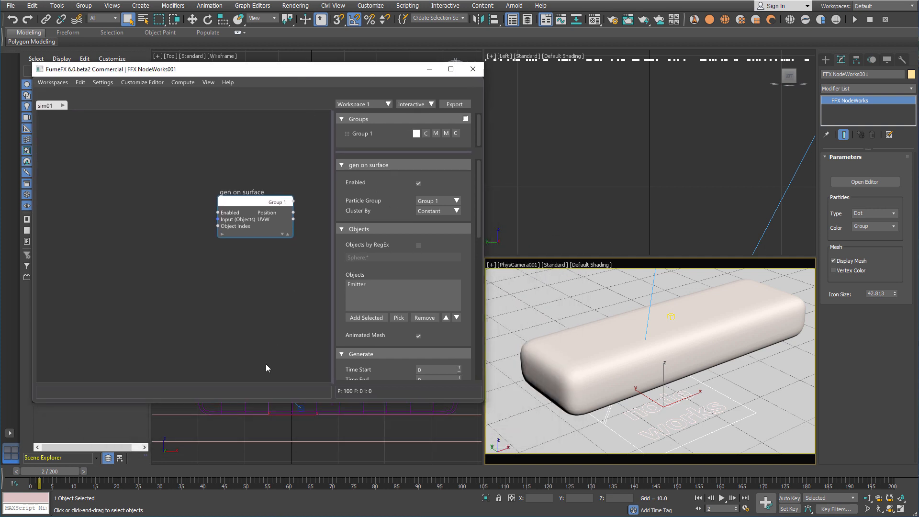
mouse_move(70, 473)
left_mouse_down()
mouse_move(125, 473)
mouse_move(57, 473)
left_mouse_up()
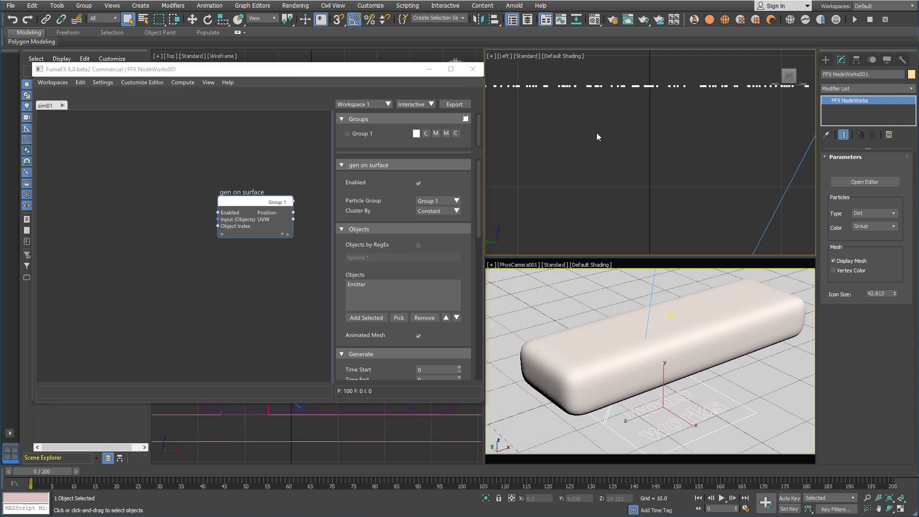
scroll(601, 134, "down", 5)
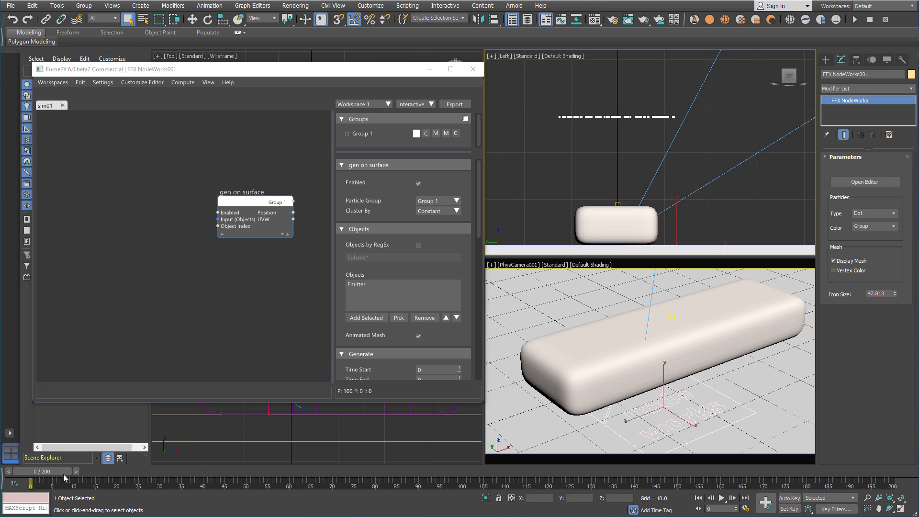
mouse_move(69, 472)
left_mouse_down()
mouse_move(109, 469)
mouse_move(78, 470)
left_mouse_up()
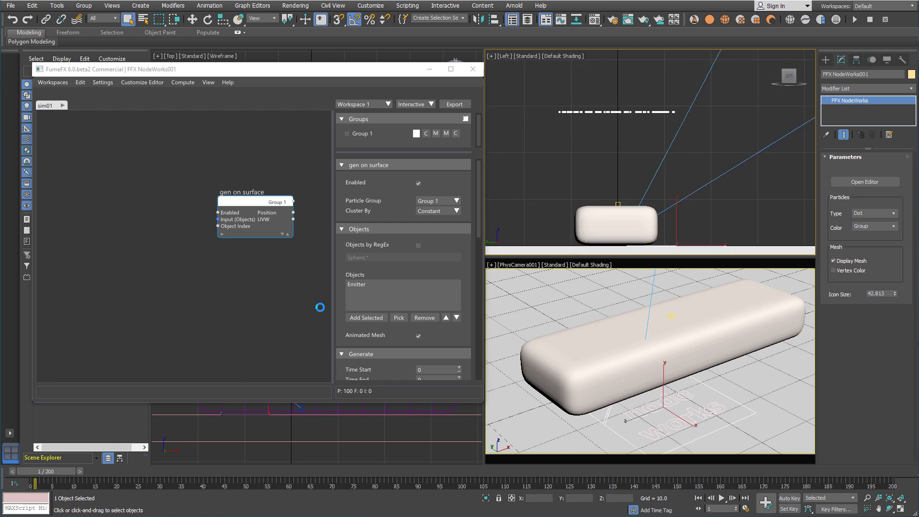
Set the Gen on Surface node's Time End to 100 and its Birth Rate to 200
scroll(451, 334, "down", 3)
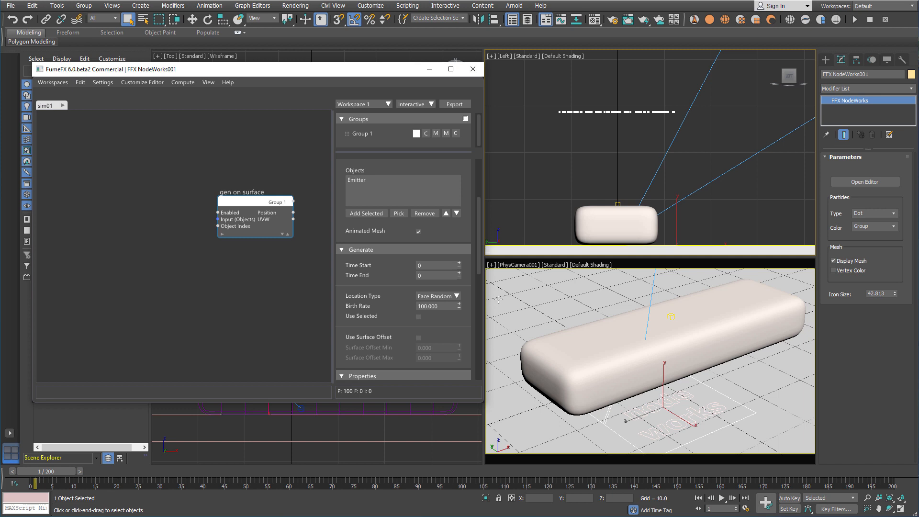
left_click(444, 278)
type("100")
left_click(442, 305)
key("Return")
type("200")
key("Return")
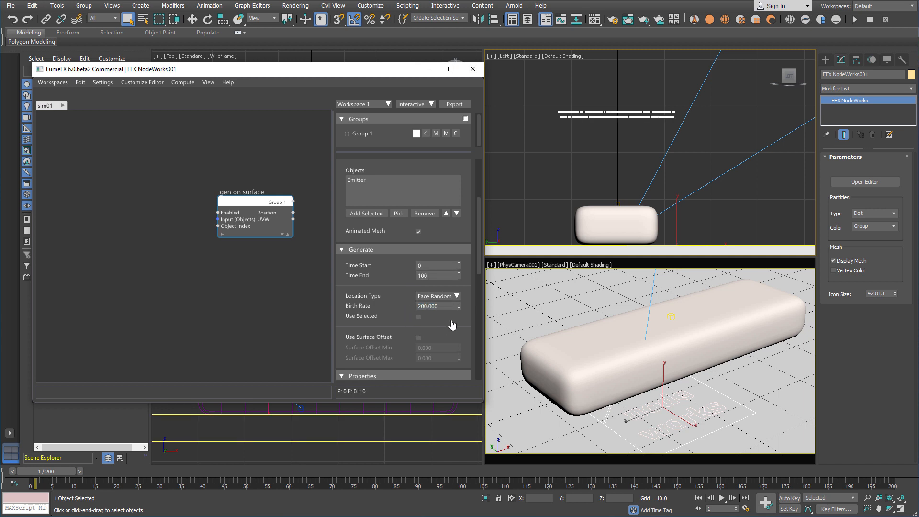
Enable Use Surface Offset with a maximum of 2, and advance to frame 4 to check the particle spread
scroll(451, 324, "down", 3)
scroll(587, 118, "up", 5)
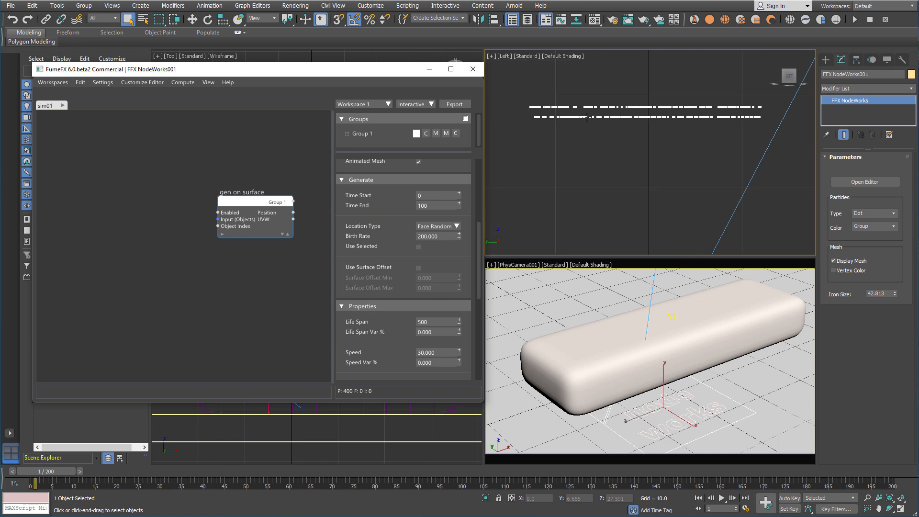
left_click(419, 268)
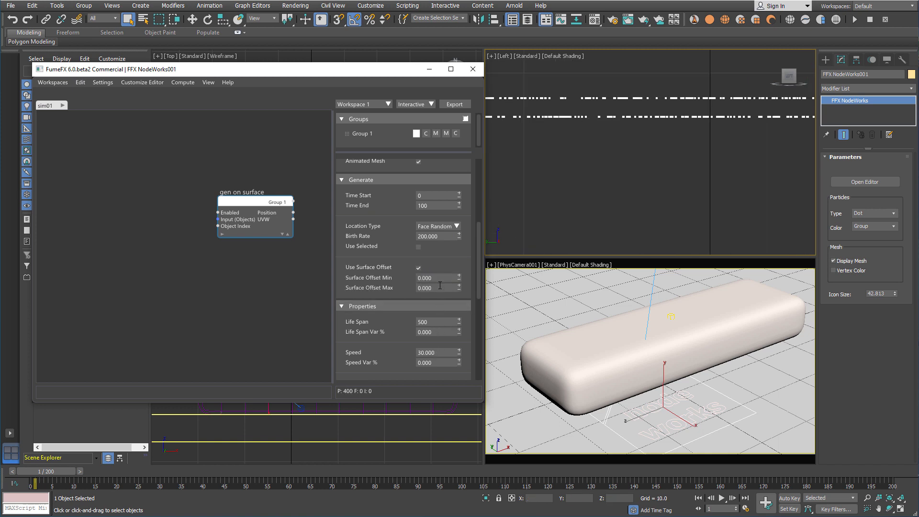
left_click_drag(441, 286, 411, 290)
type("2")
key("Return")
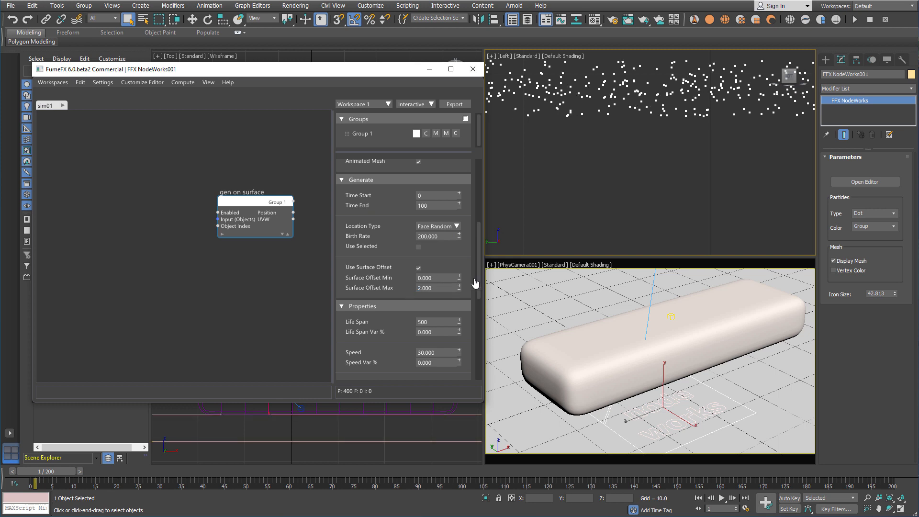
scroll(625, 122, "down", 5)
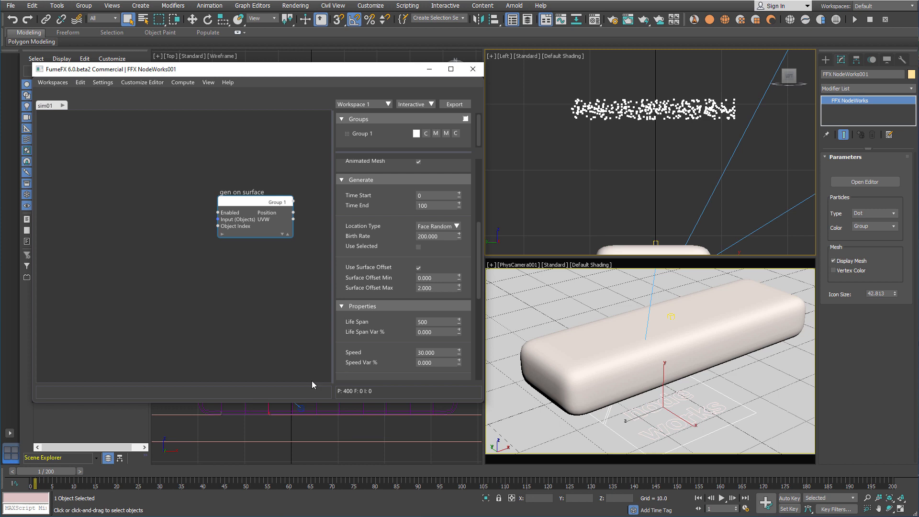
left_click(67, 471)
mouse_move(67, 472)
left_mouse_down()
mouse_move(121, 467)
mouse_move(115, 458)
mouse_move(79, 464)
left_mouse_up()
Set the generated particles' Speed to 20 and the third Direction component to -1
scroll(398, 262, "down", 6)
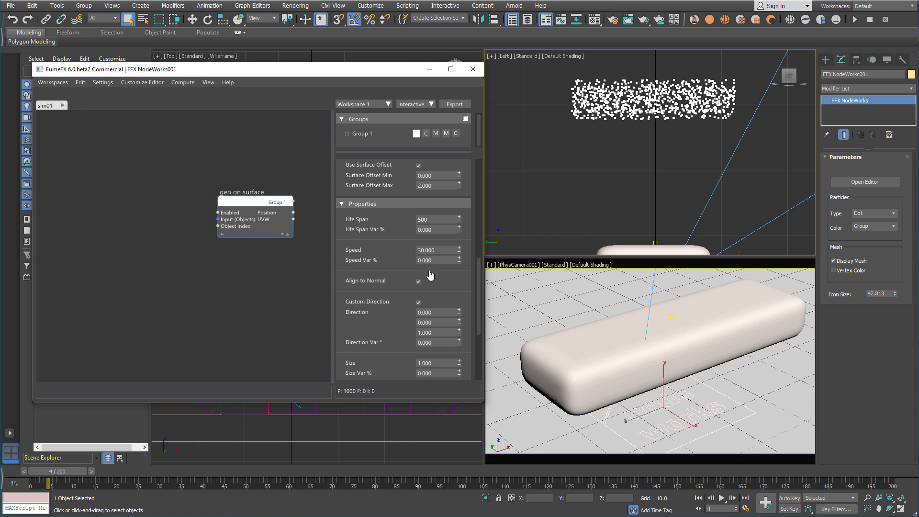
left_click(427, 250)
double_click(427, 250)
type("20")
left_click(419, 332)
type("-")
key("Return")
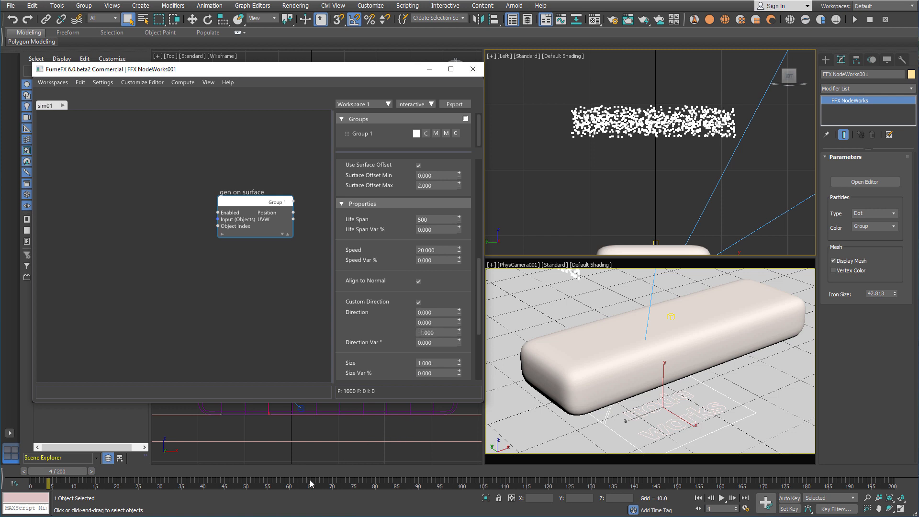
Scrub through the timeline, restart at frame 0 and advance to frame 46 to examine how the particles fall around the biscuit
left_click_drag(63, 472, 497, 410)
left_click(699, 498)
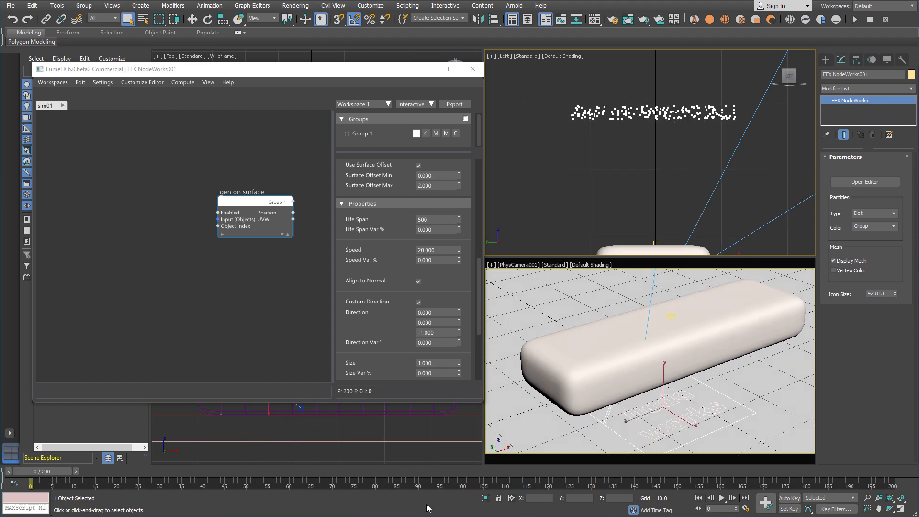
left_click_drag(53, 473, 181, 461)
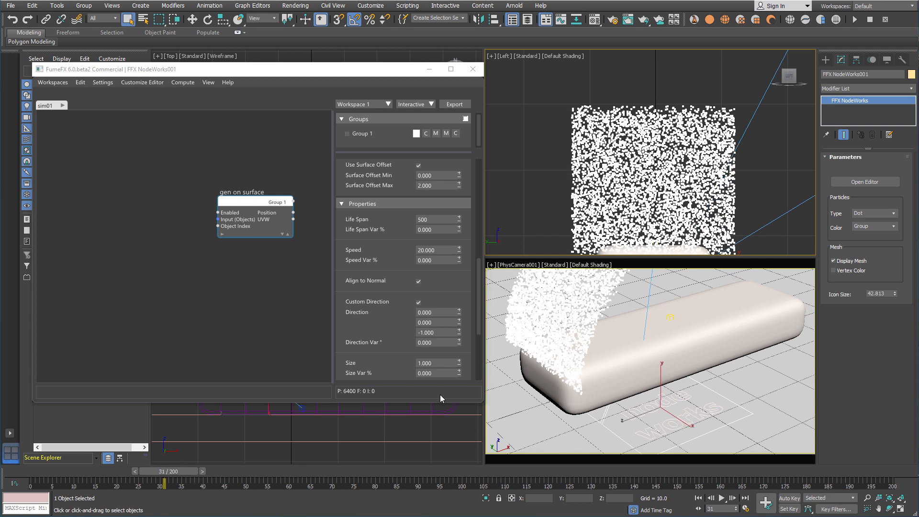
left_click_drag(184, 476, 244, 472)
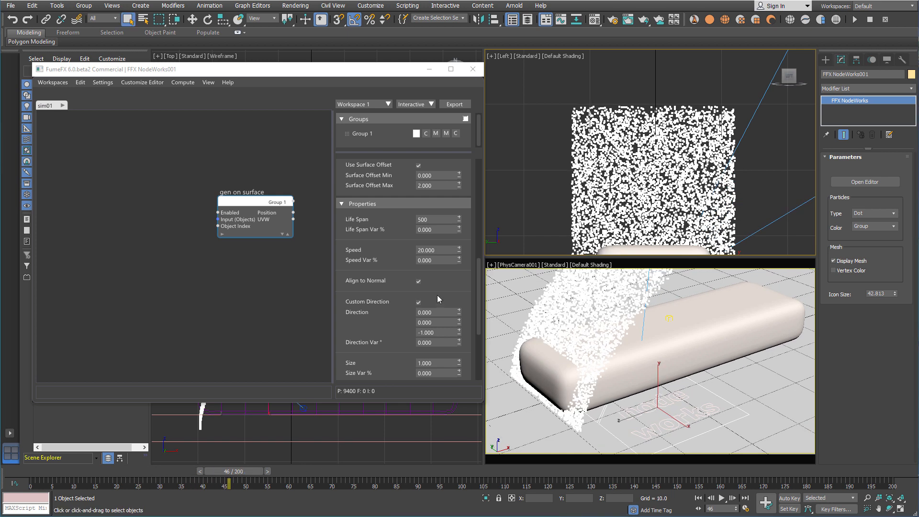
Add a second simulation tab named physx to the node editor and return the timeline to frame 0
scroll(442, 294, "up", 5)
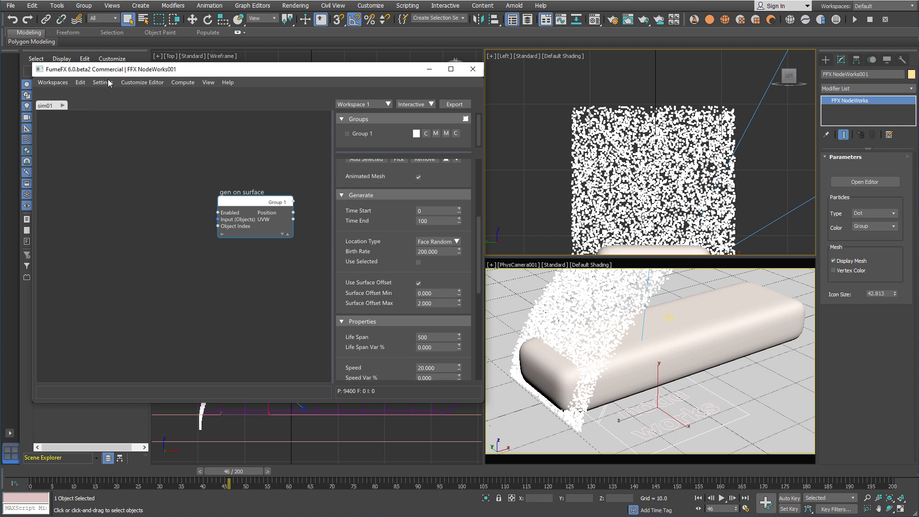
left_click_drag(170, 71, 190, 55)
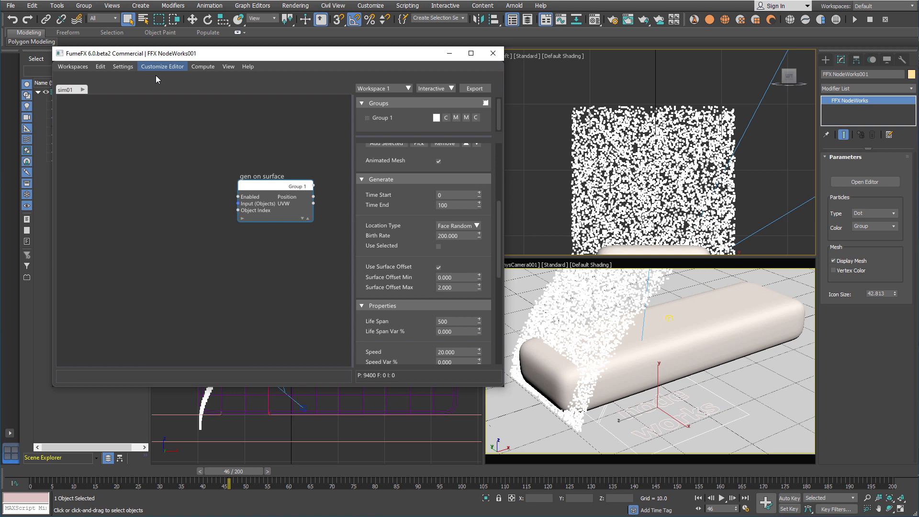
right_click(98, 89)
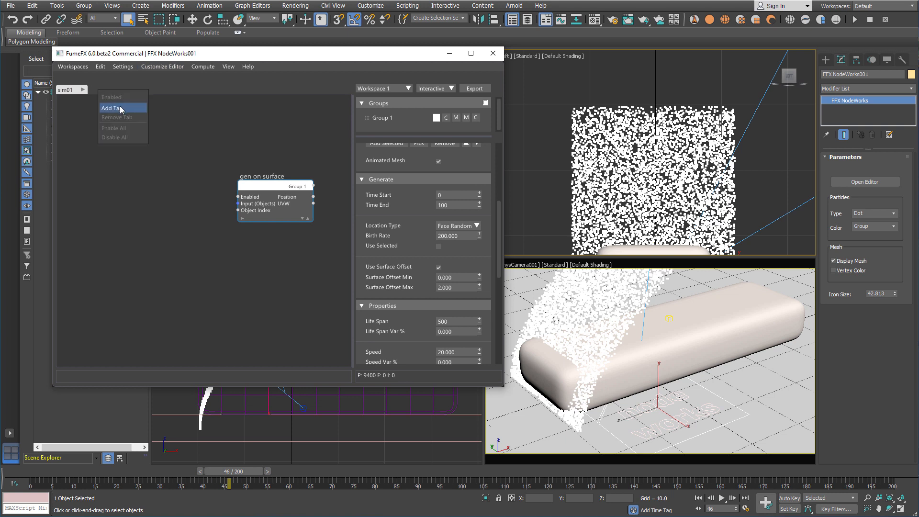
left_click(112, 107)
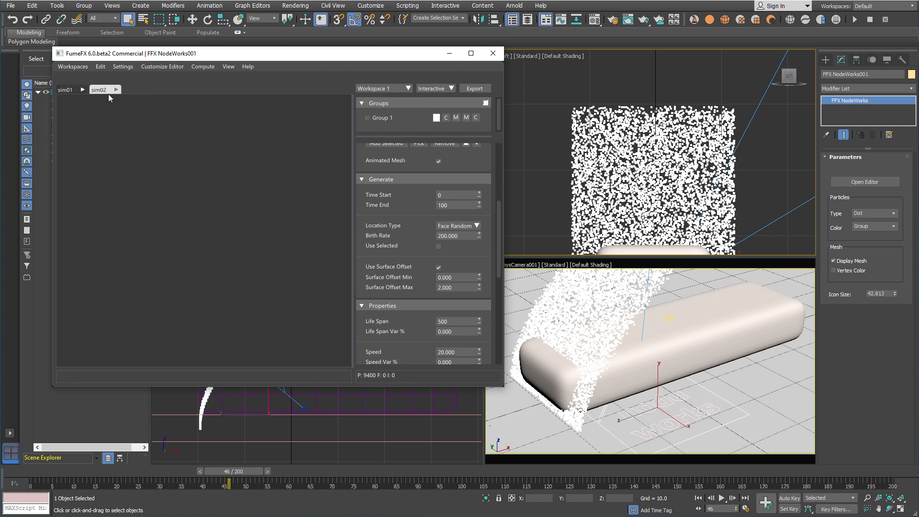
left_click(23, 469)
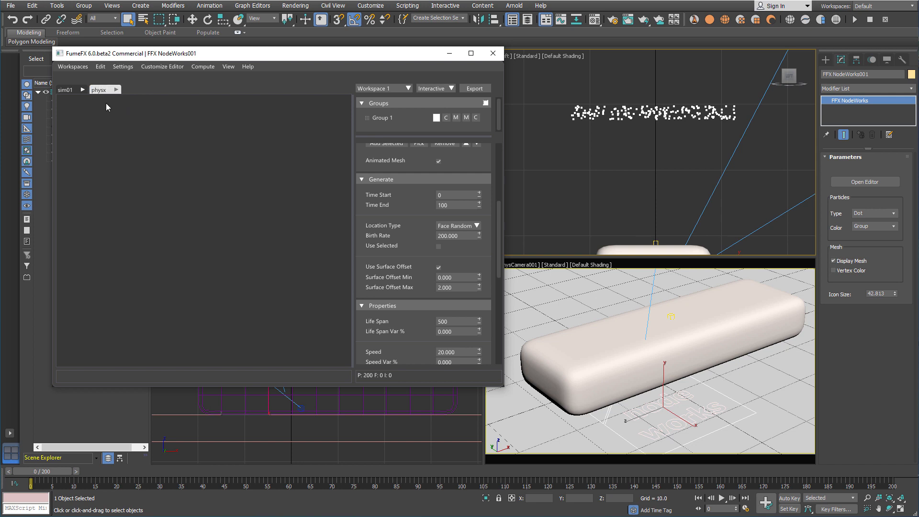
Add a PhysX Static Collision node to the empty physx node graph
left_click(137, 137)
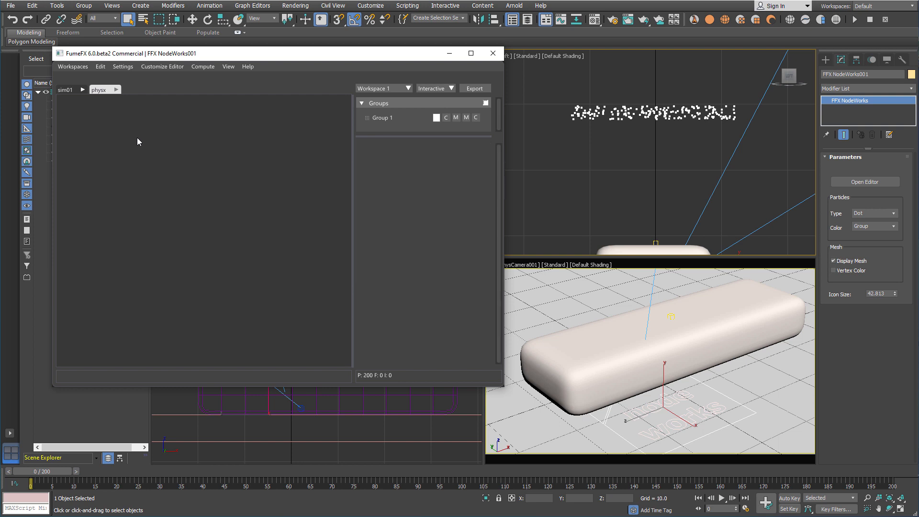
key("Tab")
type("ph")
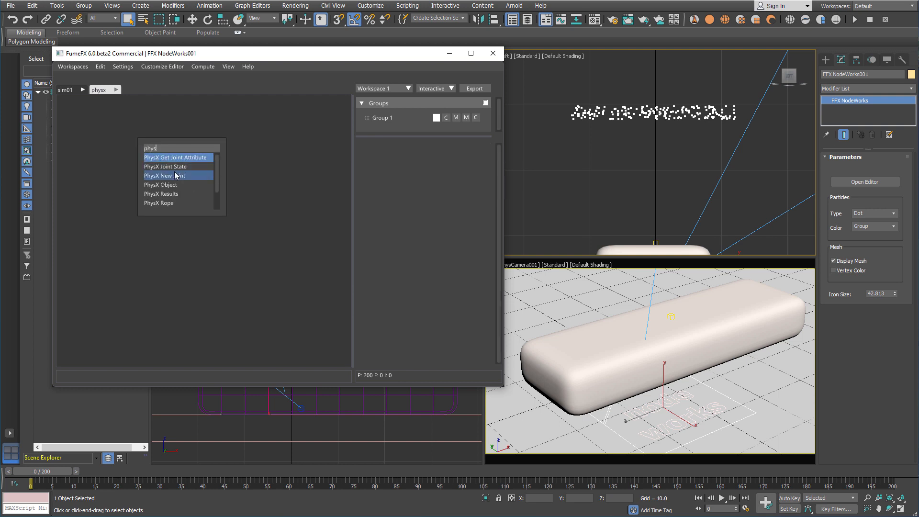
scroll(178, 179, "down", 1)
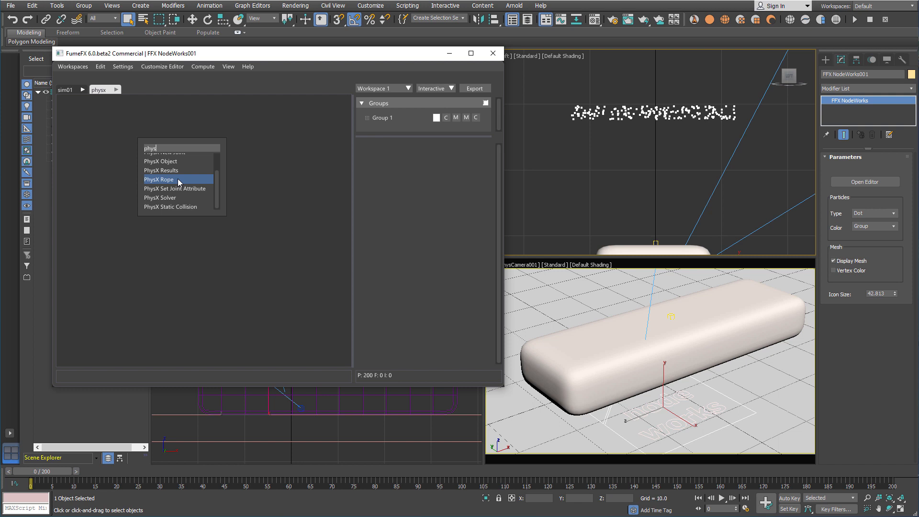
left_click(186, 204)
left_click_drag(176, 145, 167, 145)
Assign the Table and the biscuit from the scene as the static collision node's objects
left_click(421, 264)
left_click(551, 330)
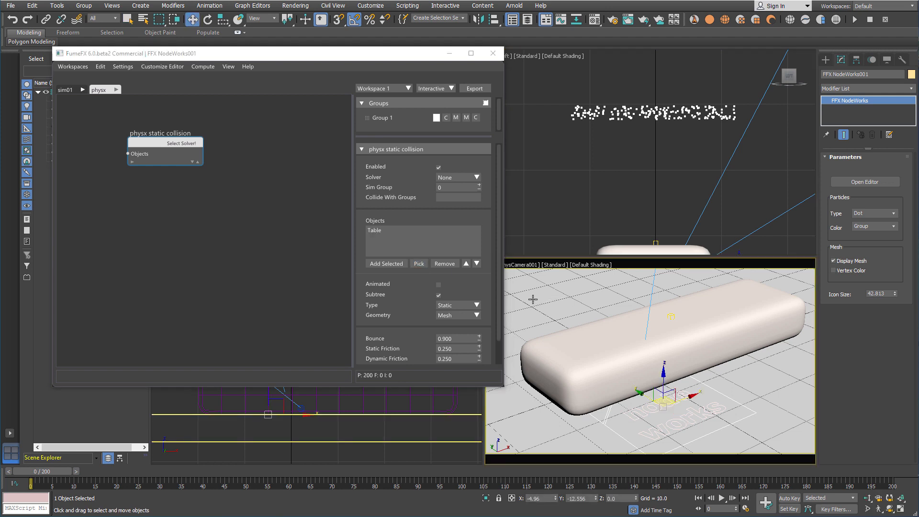
left_click(419, 263)
left_click(570, 340)
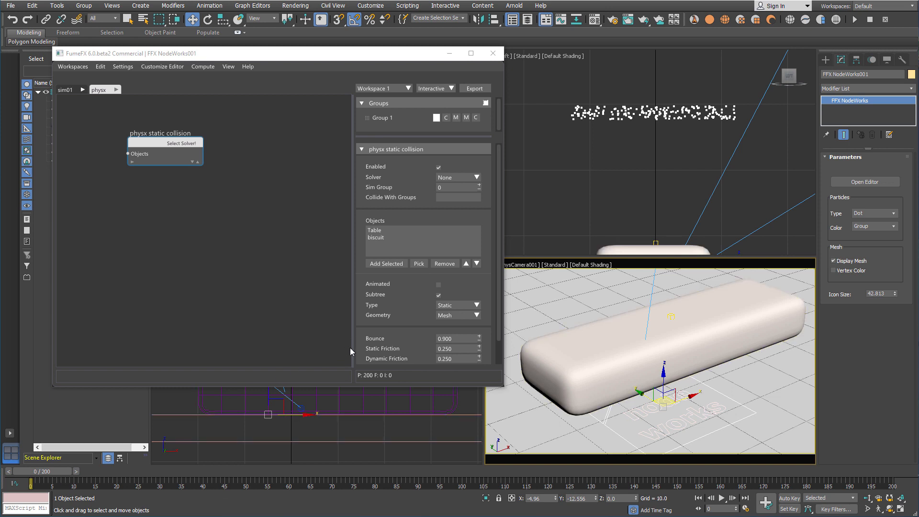
Keep the static collision node in Sim Group 0 and set it to collide with group 1
scroll(409, 297, "down", 2)
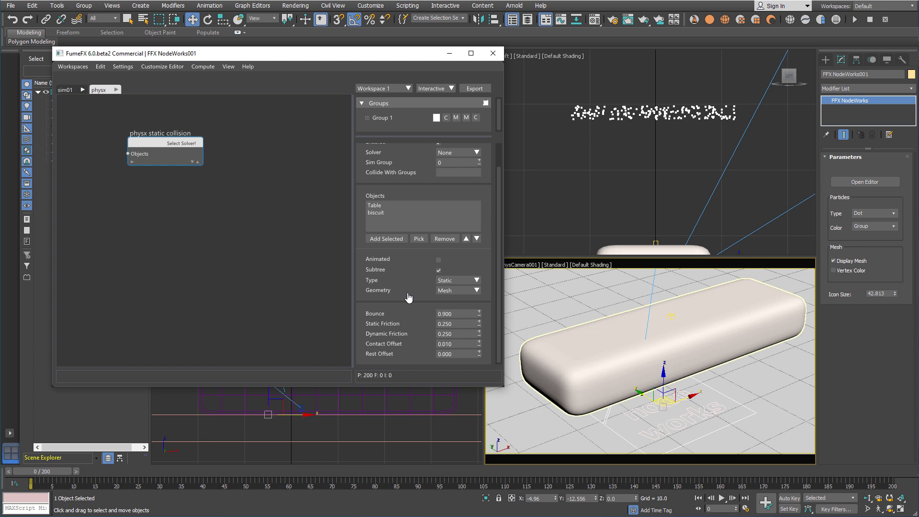
left_click(453, 162)
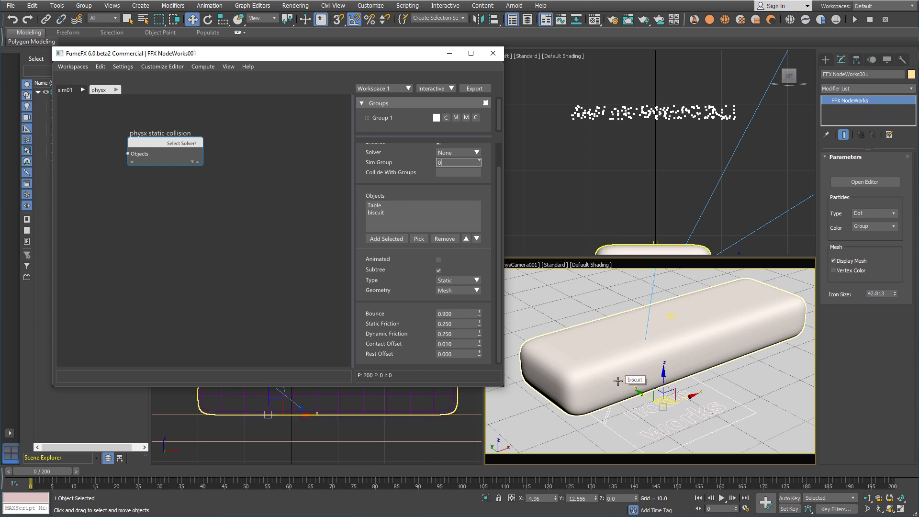
left_click(445, 173)
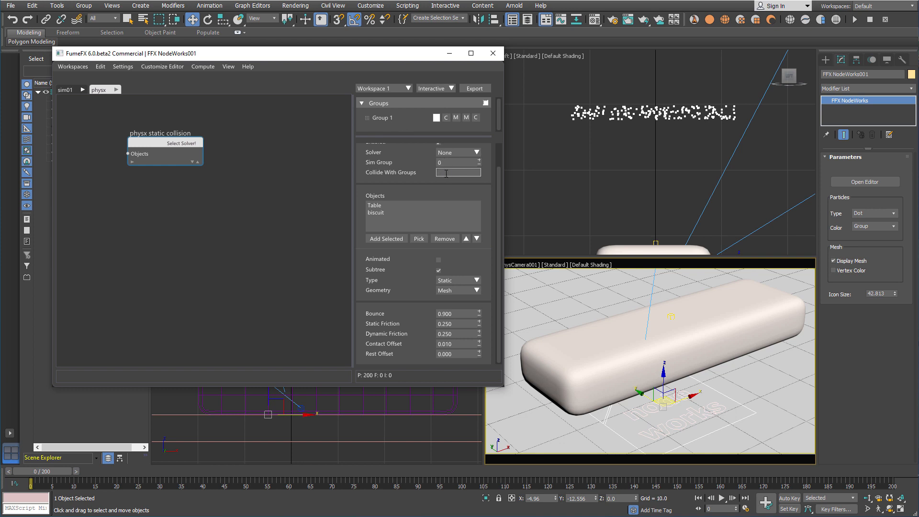
key("Return")
Create a group node for Group 1 and place it below the static collision node
left_click(95, 211)
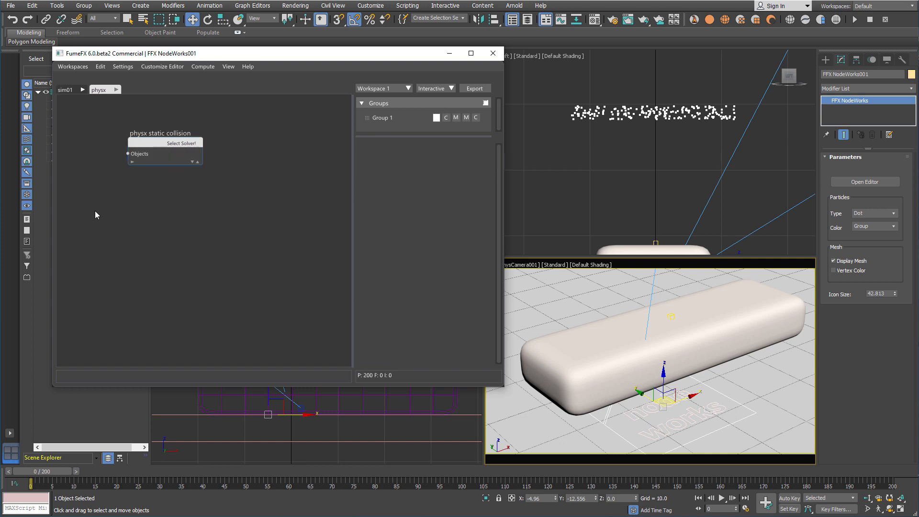
right_click(95, 211)
left_click(91, 211)
right_click(84, 214)
mouse_move(108, 233)
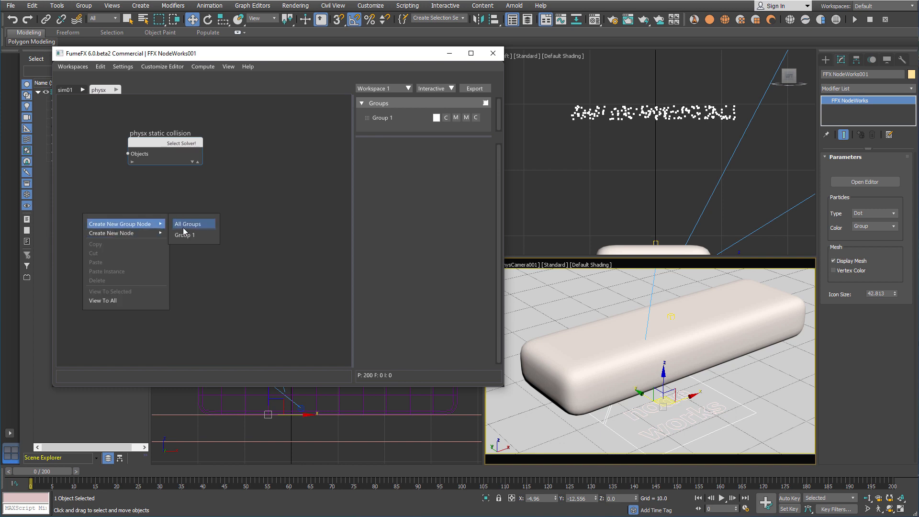
left_click(188, 236)
left_click_drag(138, 221, 134, 219)
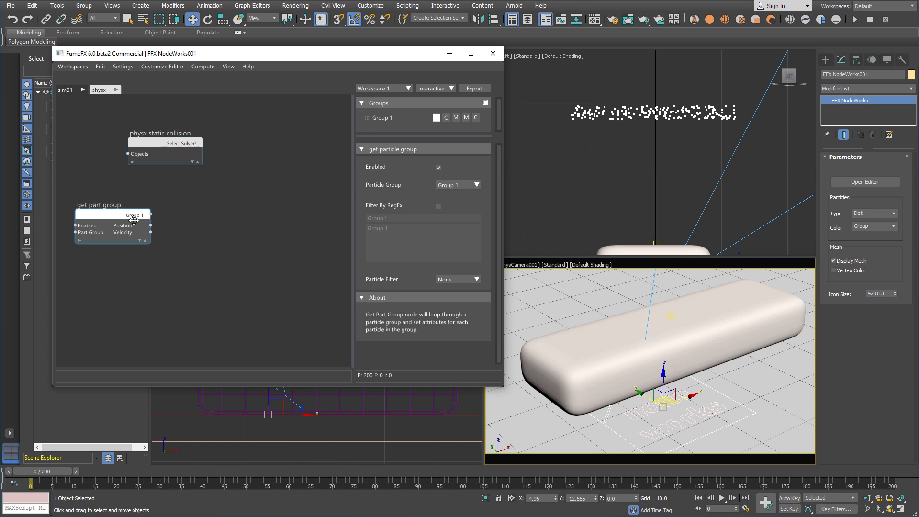
Colour the Group 1 particles dark reddish brown (#624040) and rename the group choco
left_click(436, 118)
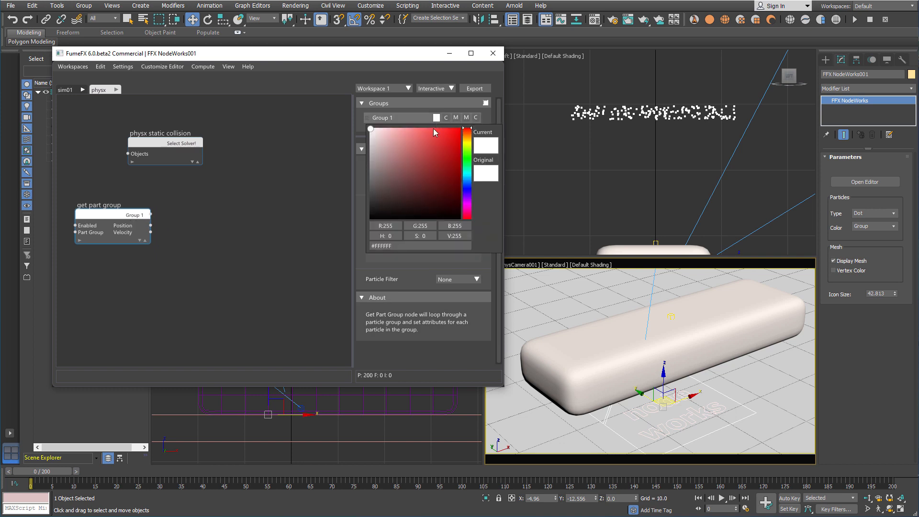
left_click_drag(439, 163, 401, 188)
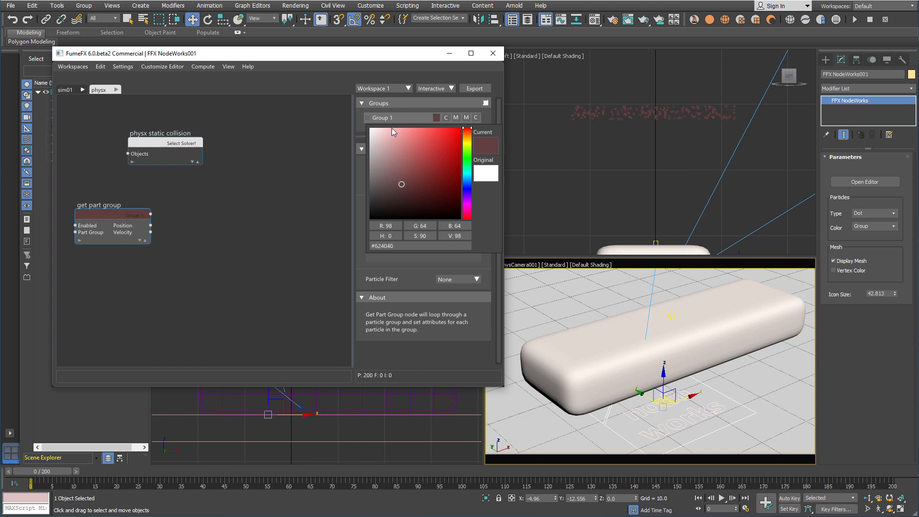
left_click(390, 119)
double_click(385, 118)
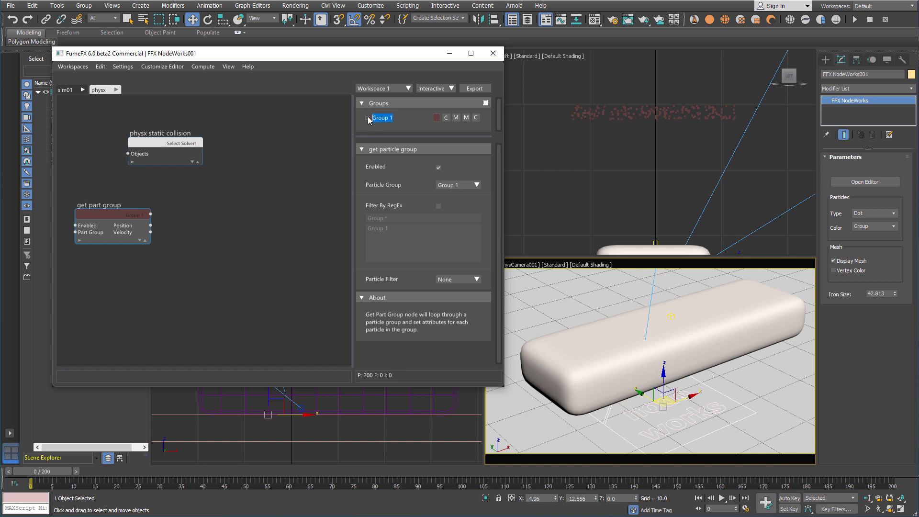
type("d")
type("hoco")
key("Return")
Attach a new PhysX Object node to the choco group node's output and align the static collision node above it
left_click_drag(150, 215, 193, 212)
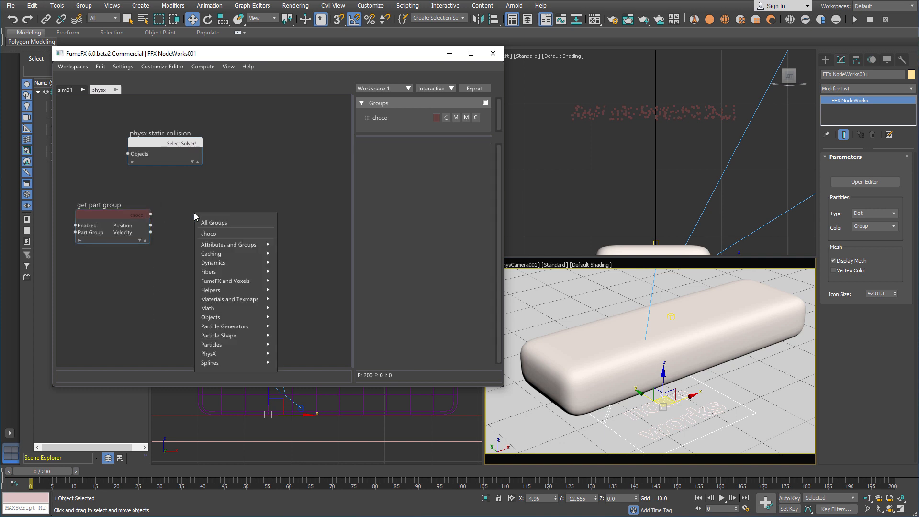
type("phys")
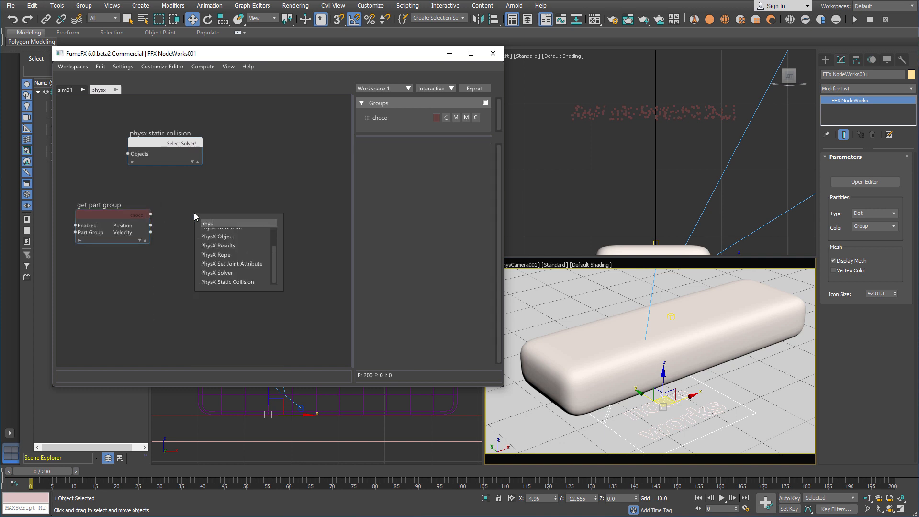
left_click(239, 237)
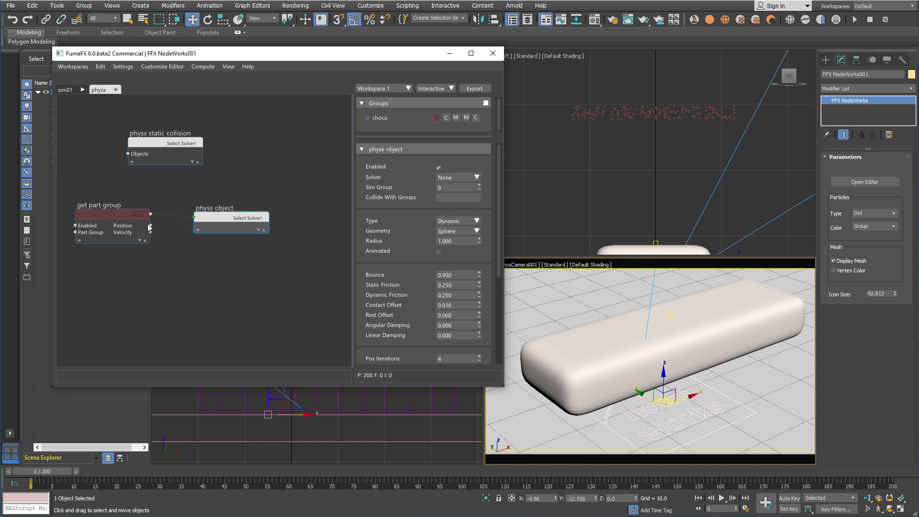
left_click(122, 214)
left_click(214, 217)
left_click_drag(178, 143, 245, 138)
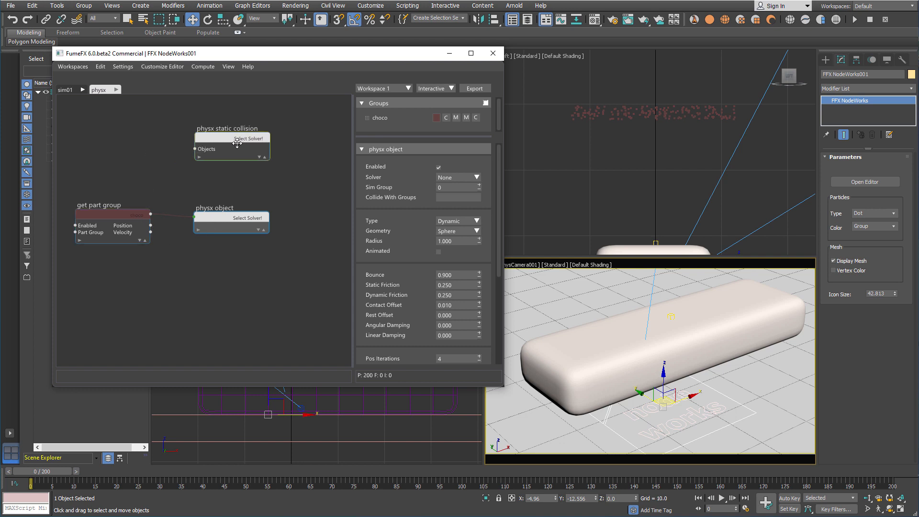
Add a PhysX Solver node in the free space below the other nodes
middle_click_drag(241, 304, 239, 278)
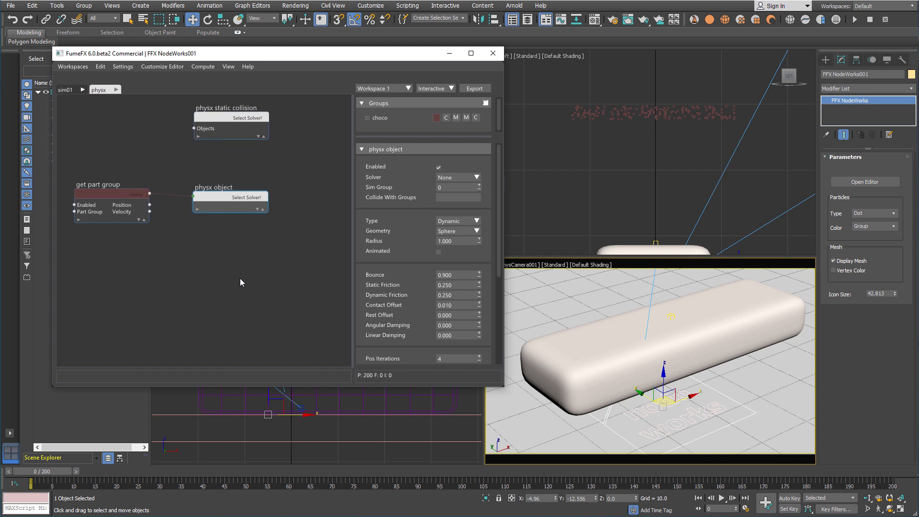
right_click(190, 328)
type("ph")
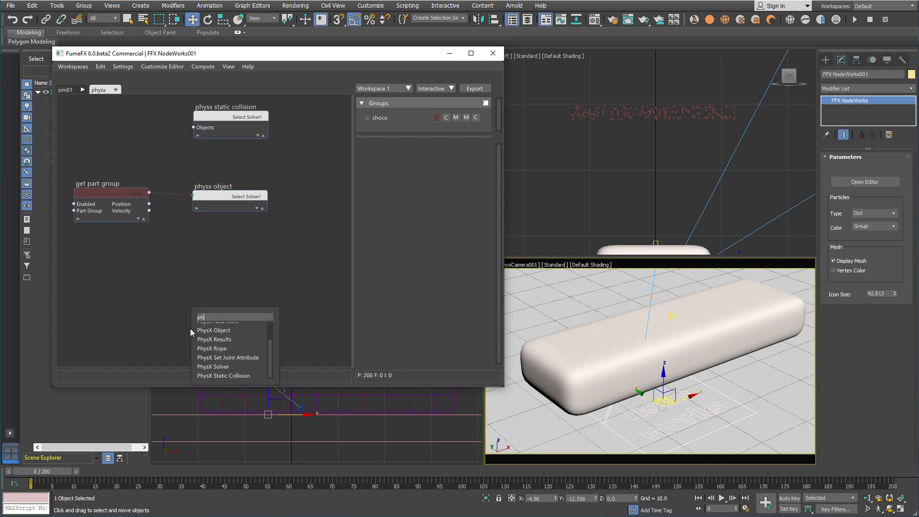
type("ys")
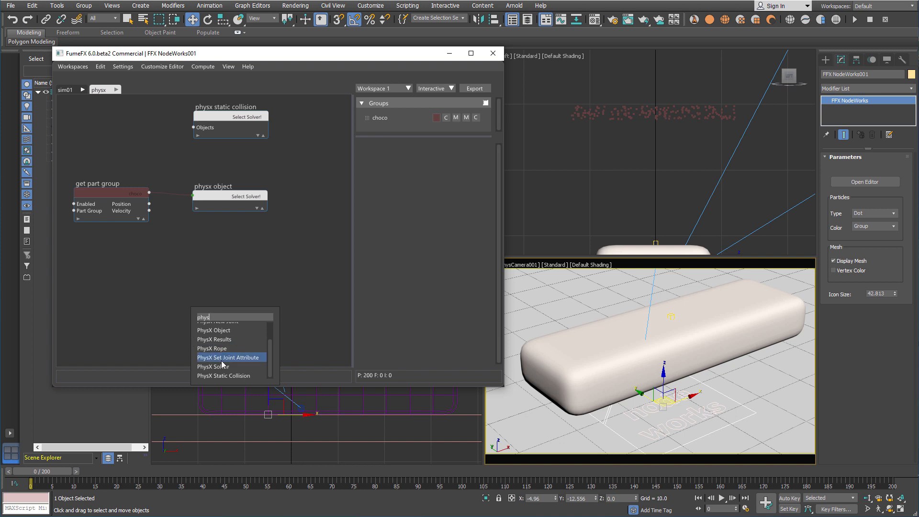
left_click(220, 365)
left_click_drag(214, 332, 203, 334)
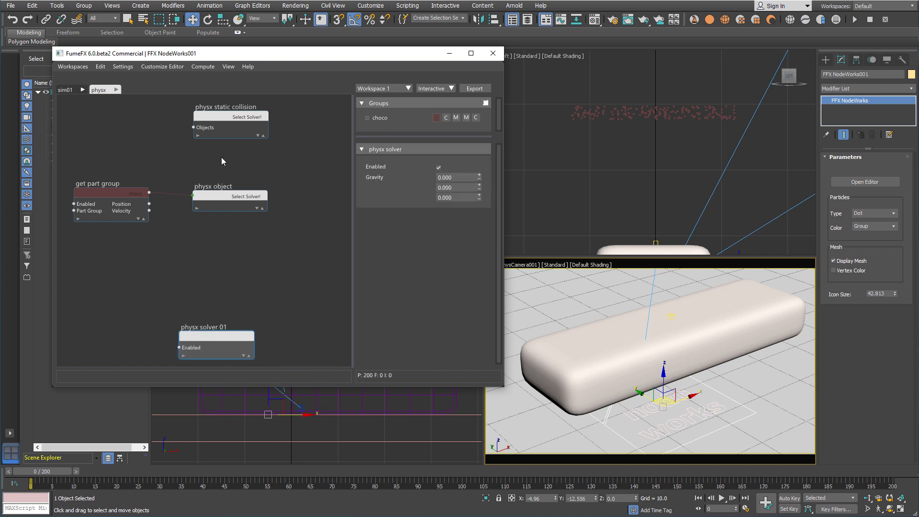
Assign physx solver 01 as the Solver of both the static collision node and the physx object node
left_click(226, 117)
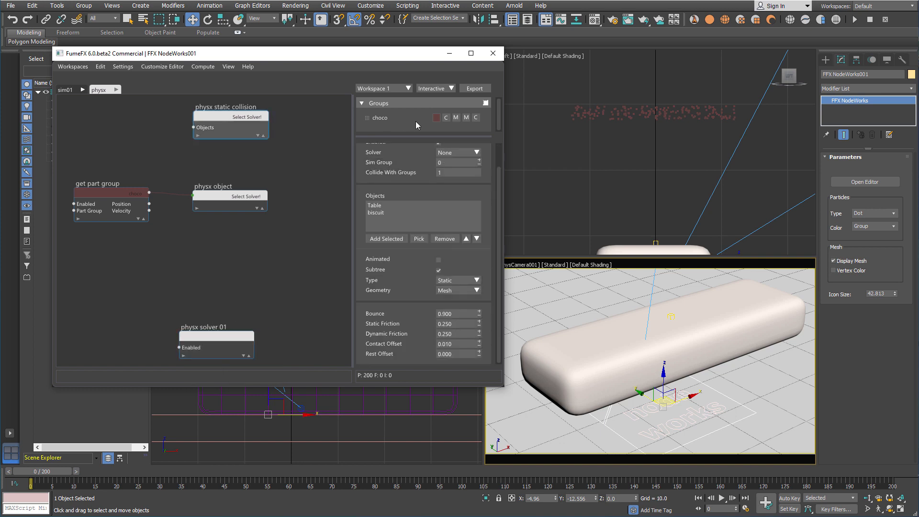
left_click(476, 152)
left_click(457, 174)
left_click(249, 196)
left_click(472, 177)
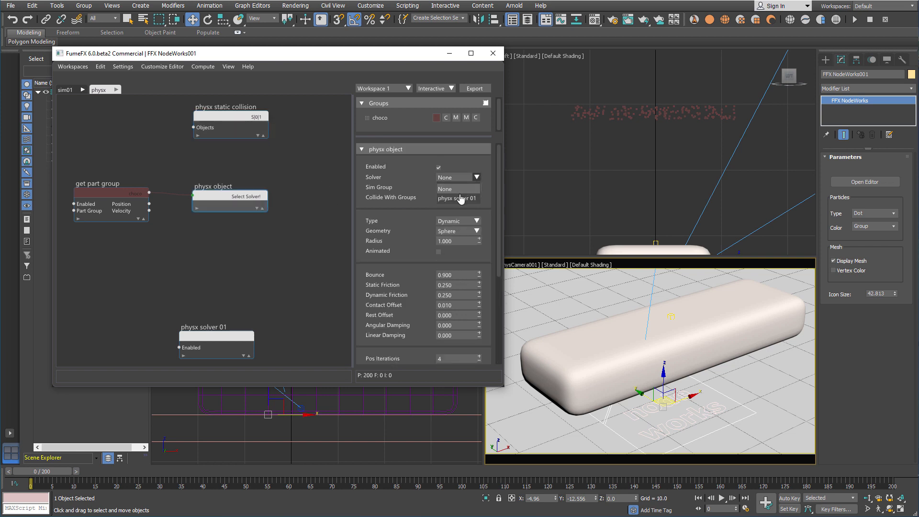
left_click(459, 198)
left_click_drag(239, 199, 235, 197)
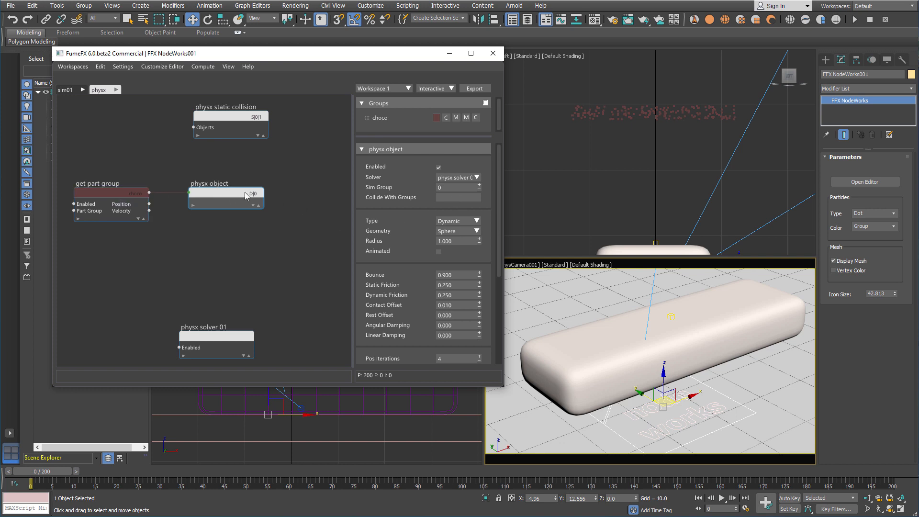
Put the physx object in Sim Group 1 colliding with group 0, and compare its groups with the static collision node's
left_click(441, 188)
type("1")
left_click(449, 198)
type("0")
key("Return")
left_click(257, 121)
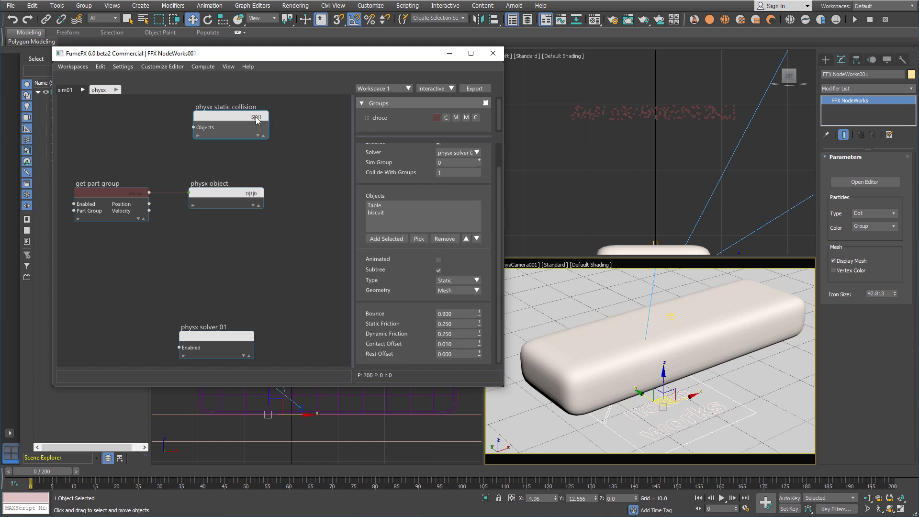
left_click(252, 199)
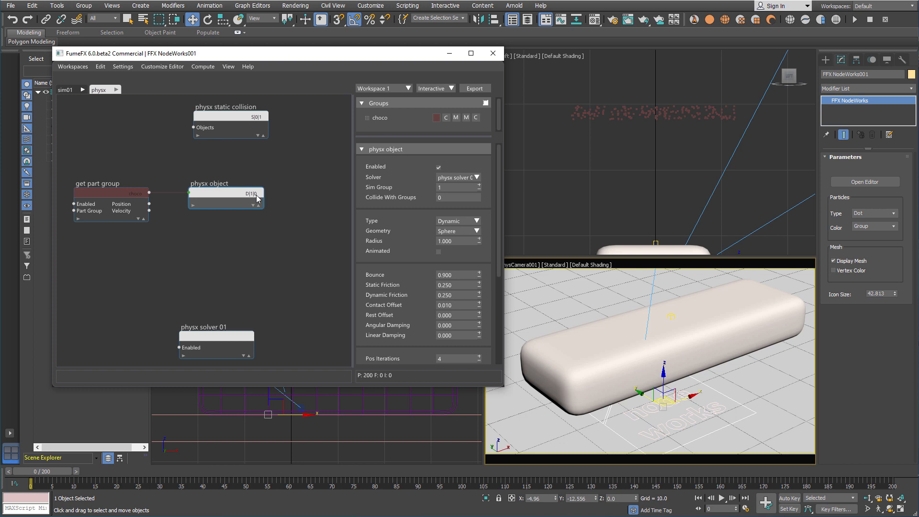
Set the physx object's sphere Radius to 0.1 and its Bounce to 0
left_click(476, 221)
left_click(484, 221)
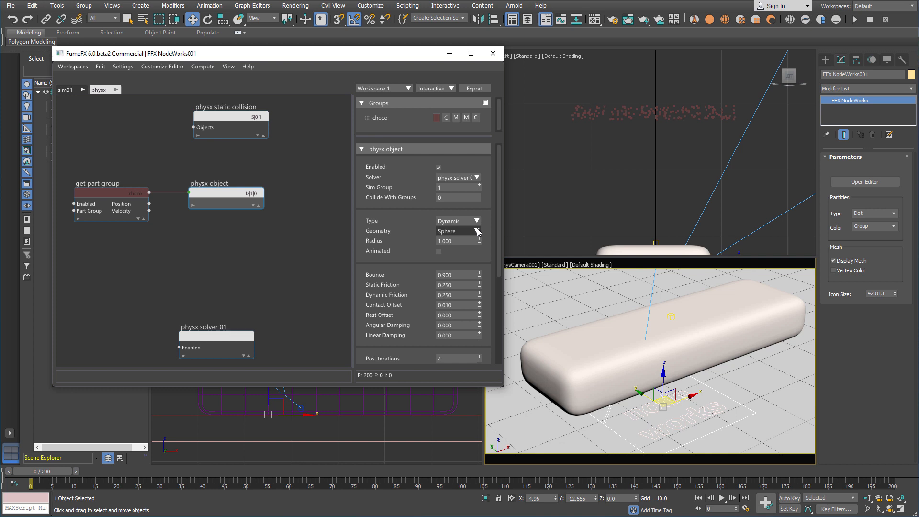
left_click_drag(472, 242, 419, 245)
type("0.1")
key("Return")
right_click(479, 276)
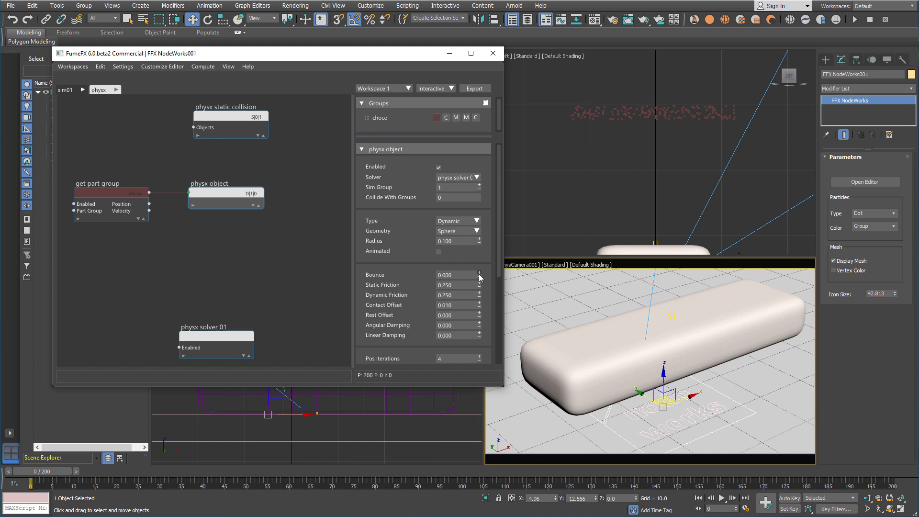
Set the physx object's Static Friction and Dynamic Friction to 1 and its Contact Offset to 0.1
left_click_drag(488, 294, 431, 242)
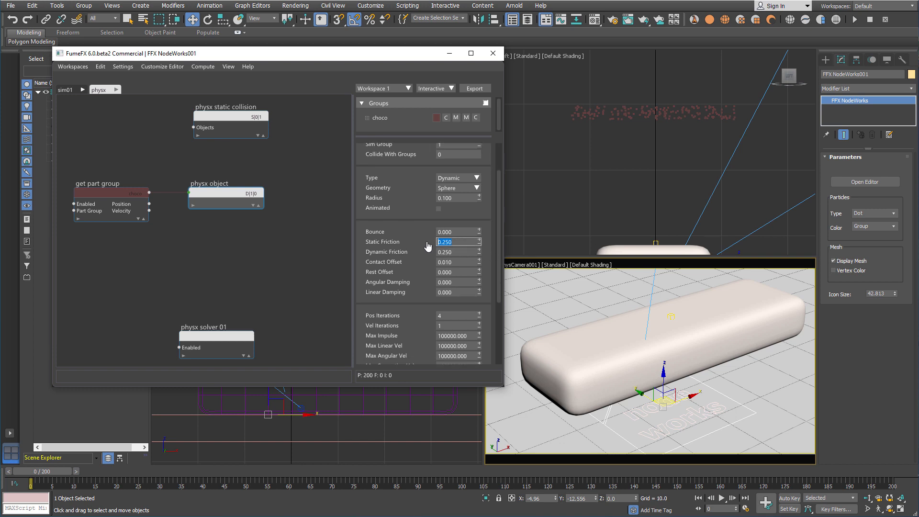
type("1")
key("Tab")
type("1")
key("Return")
double_click(443, 262)
type("0.1")
key("Return")
Run the simulation to frame 94 and rerun it to frame 51 to examine how particles collide with the biscuit
left_click_drag(60, 474, 455, 457)
key("w")
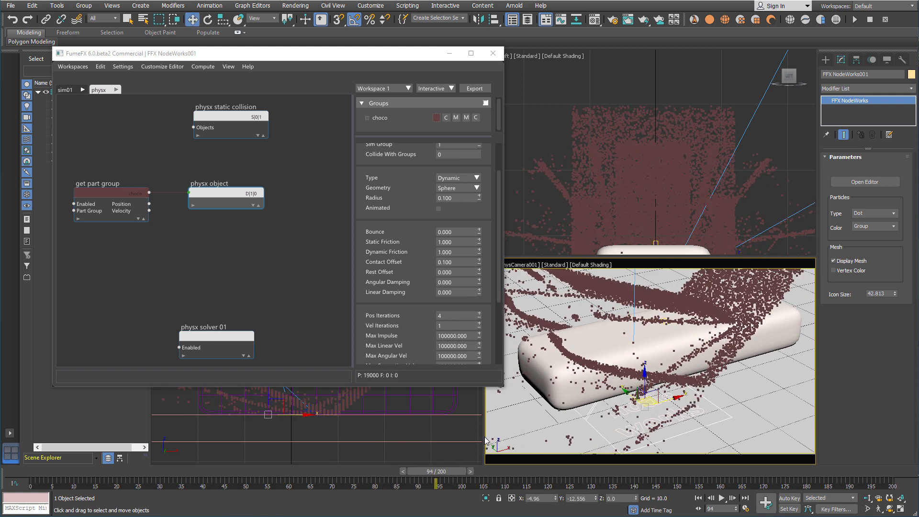
left_click(229, 120)
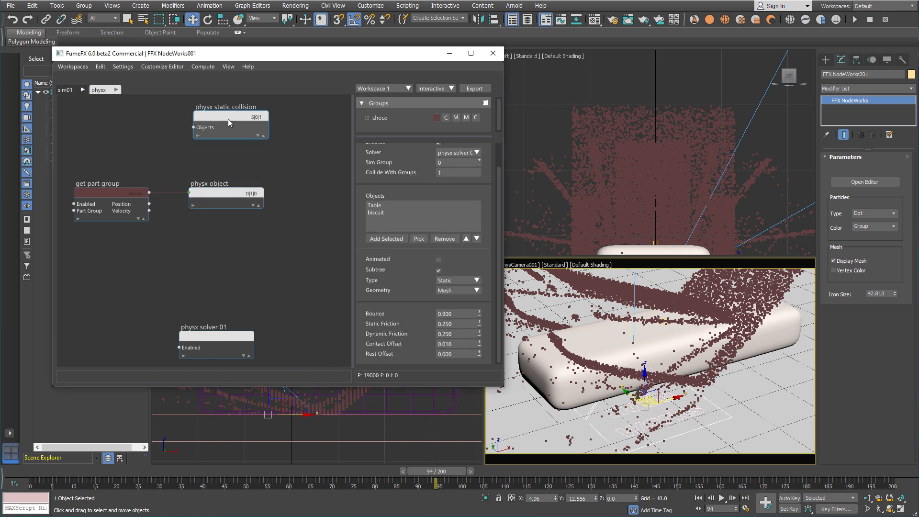
left_click_drag(90, 472, 269, 473)
key("w")
Set the static collision node's Bounce to 0 and both its Static Friction and Dynamic Friction to 1
right_click(478, 317)
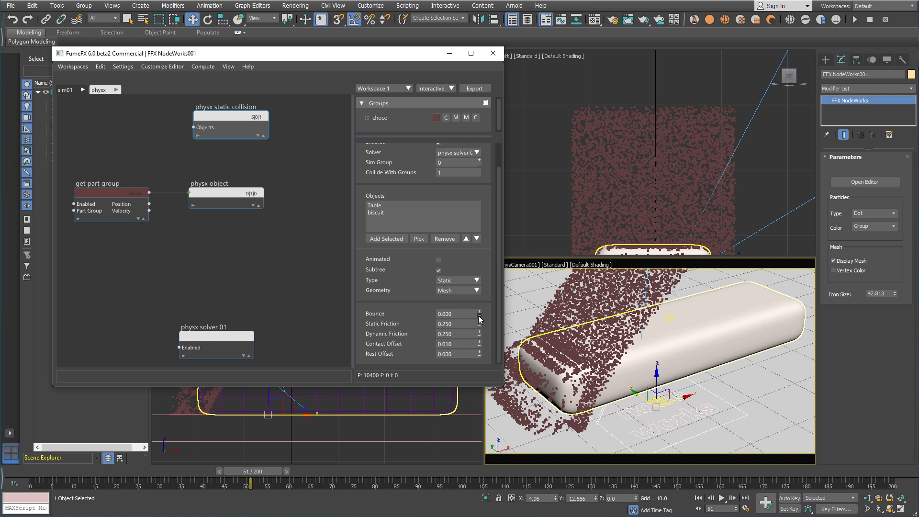
double_click(445, 324)
type("1")
left_click(437, 334)
key("BackSpace")
key("BackSpace")
key("BackSpace")
key("BackSpace")
type("1")
key("Return")
Set the static collision node's Contact Offset to 0.1, run the simulation to frame 118 and return to frame 0
double_click(456, 344)
type("0.1")
key("Return")
left_click_drag(255, 474, 545, 446)
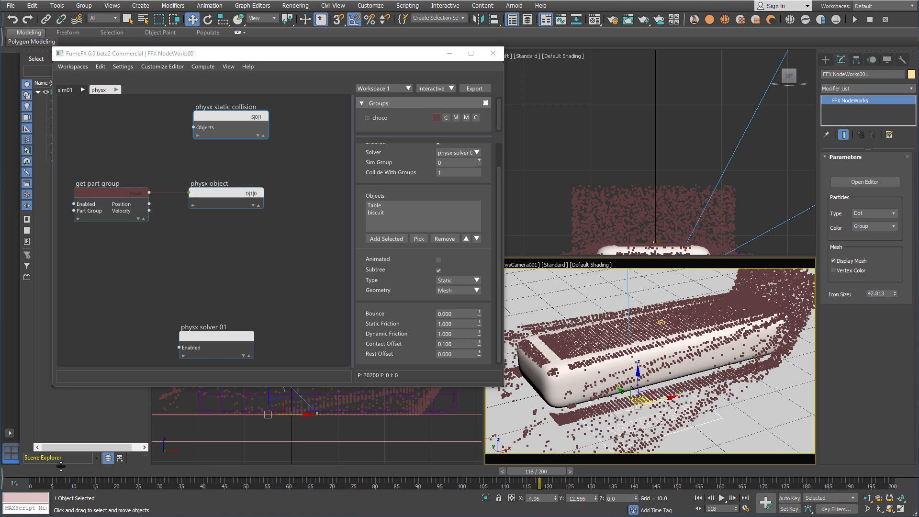
left_click(34, 473)
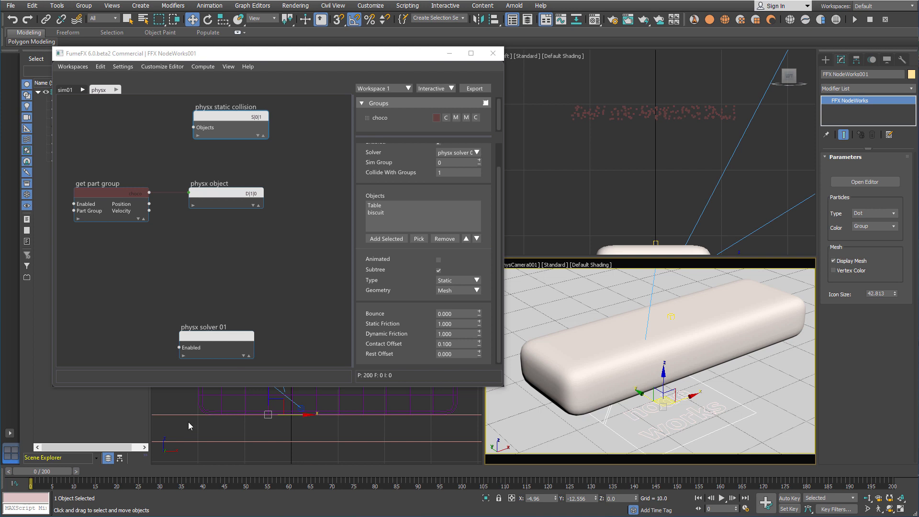
Test the simulation up to frame 42 and set the get part group node's Particle Filter to New Particles
left_click_drag(48, 473, 222, 461)
key("w")
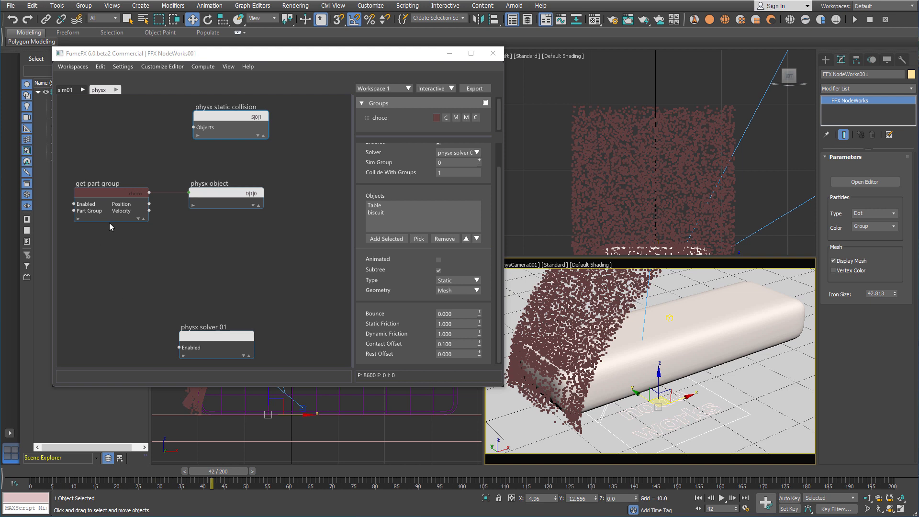
left_click_drag(124, 195, 121, 191)
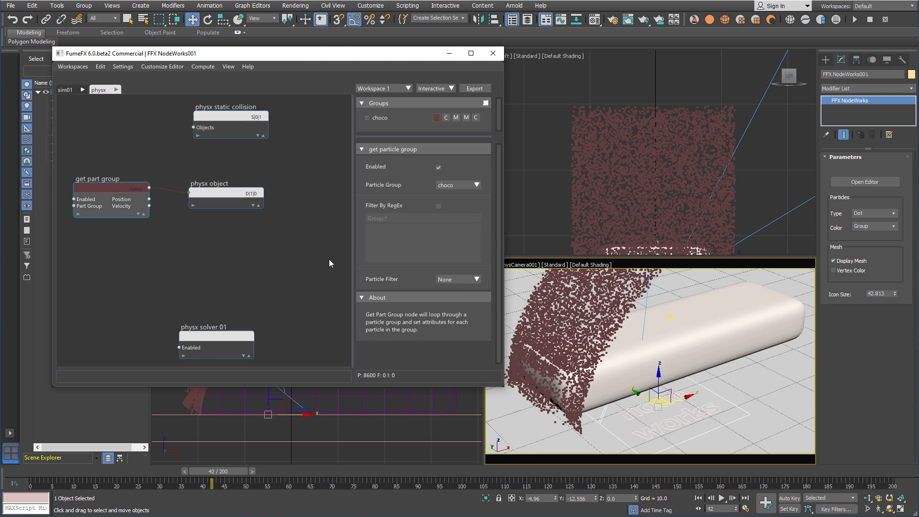
key("Home")
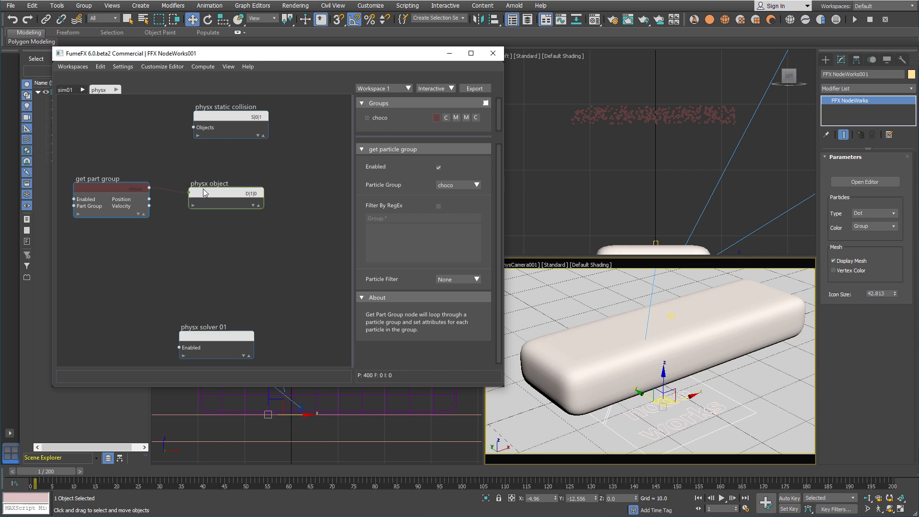
left_click(476, 279)
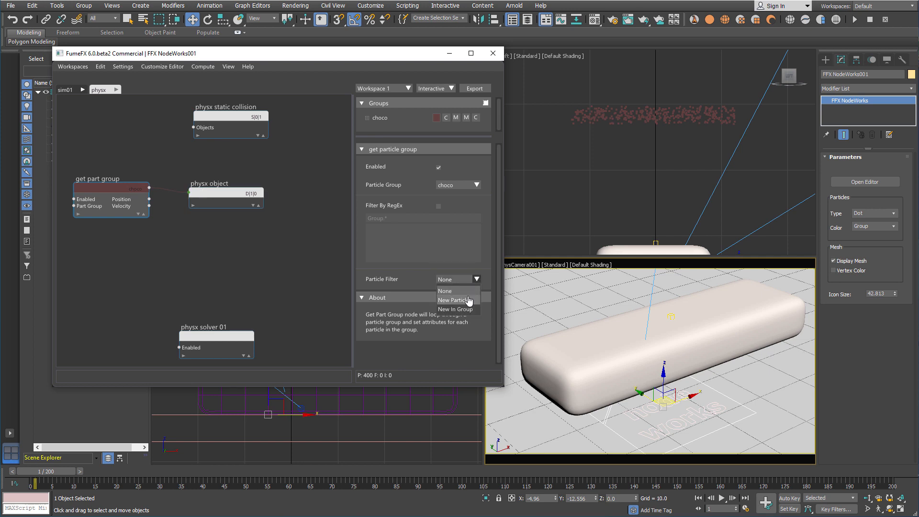
left_click(469, 301)
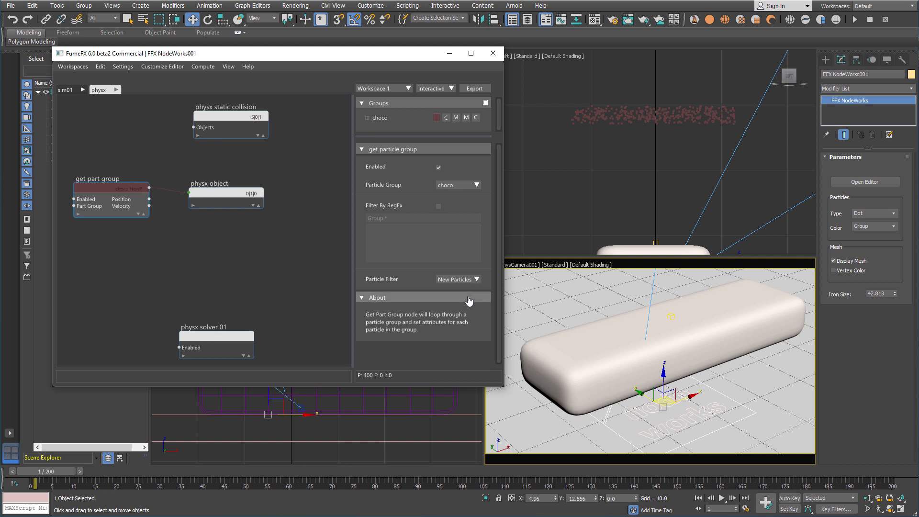
Run the simulation to frame 85, return to frame 0 and inspect the physx object node's settings
left_click_drag(70, 475, 425, 474)
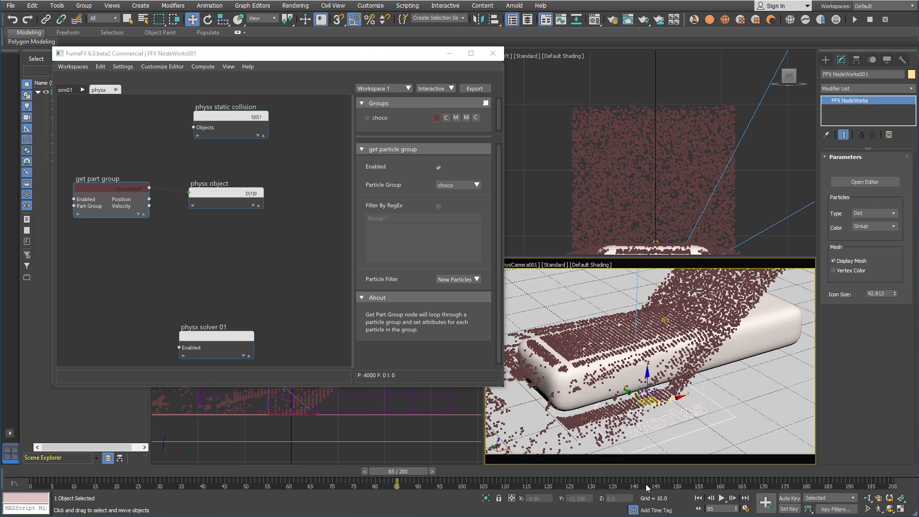
left_click(699, 498)
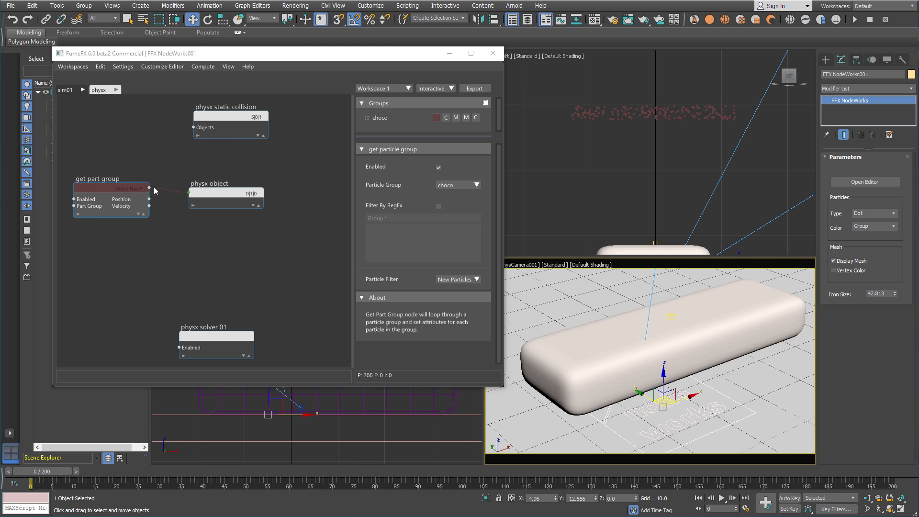
left_click(214, 192)
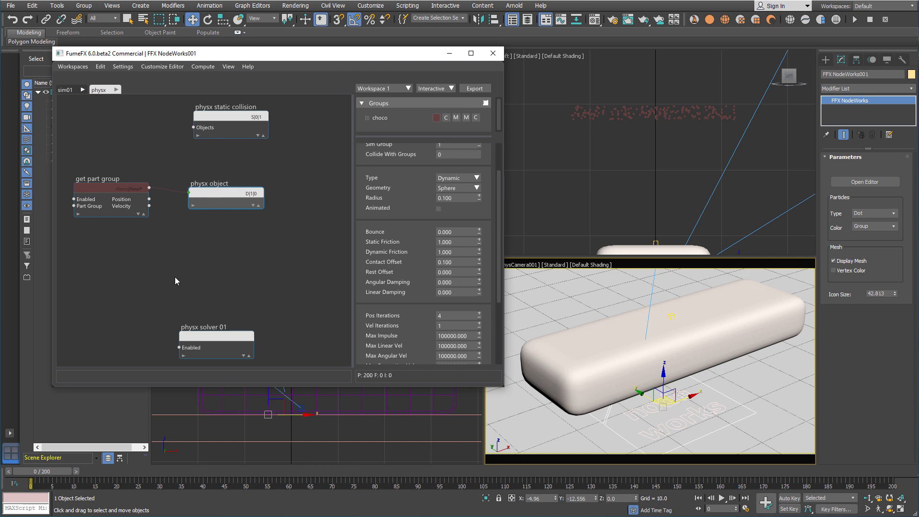
Add a second get part group node for choco below the first and connect a new Neighbours node to its output
right_click(89, 255)
mouse_move(116, 267)
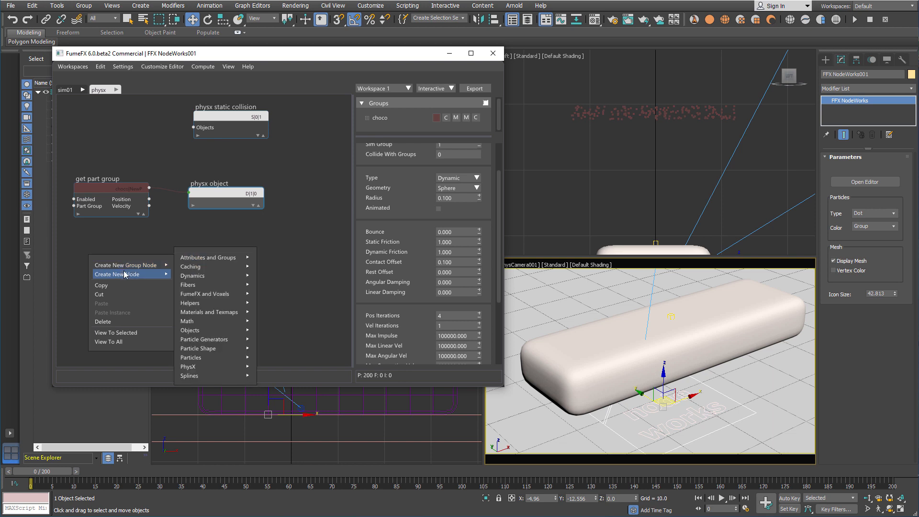
left_click(188, 276)
left_click_drag(145, 257, 200, 257)
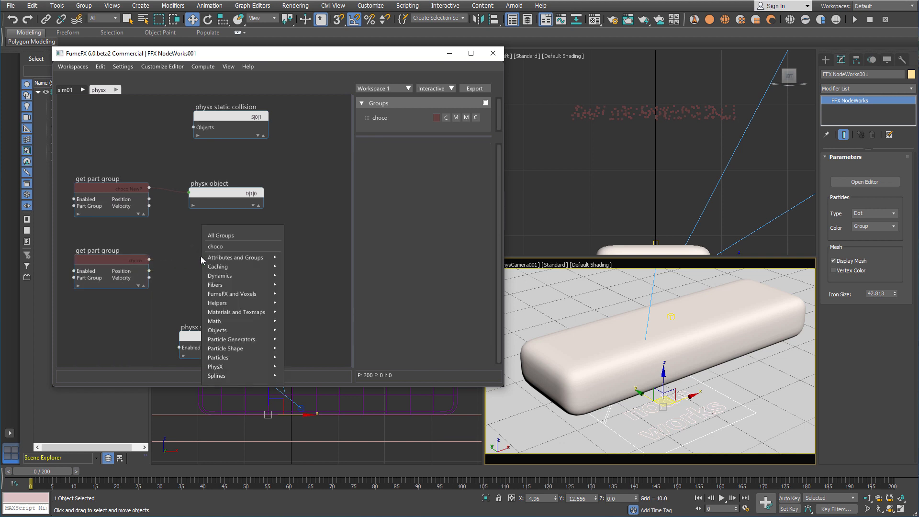
type("neigh")
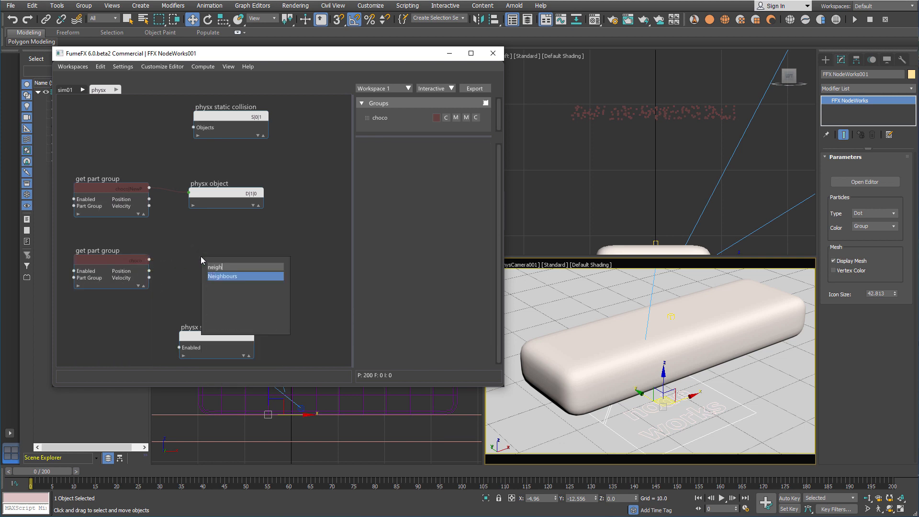
key("Return")
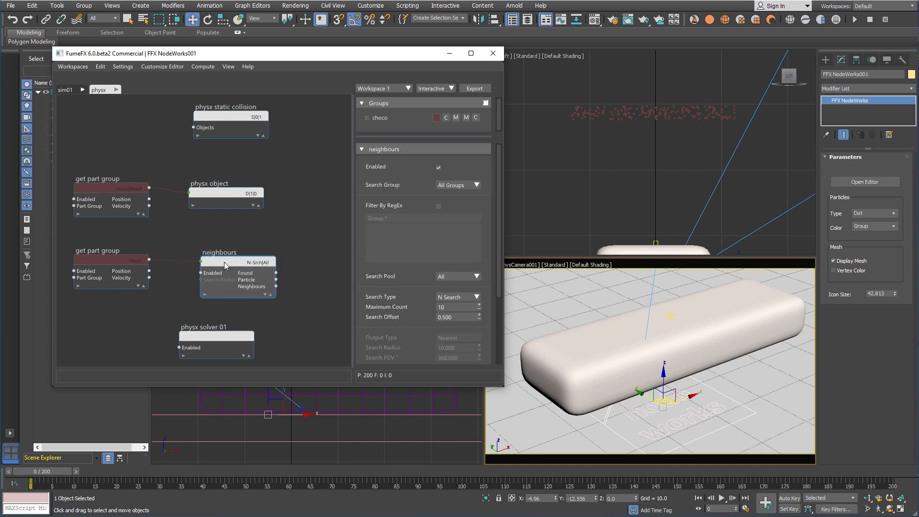
left_click_drag(224, 262, 212, 256)
middle_click_drag(297, 284, 279, 261)
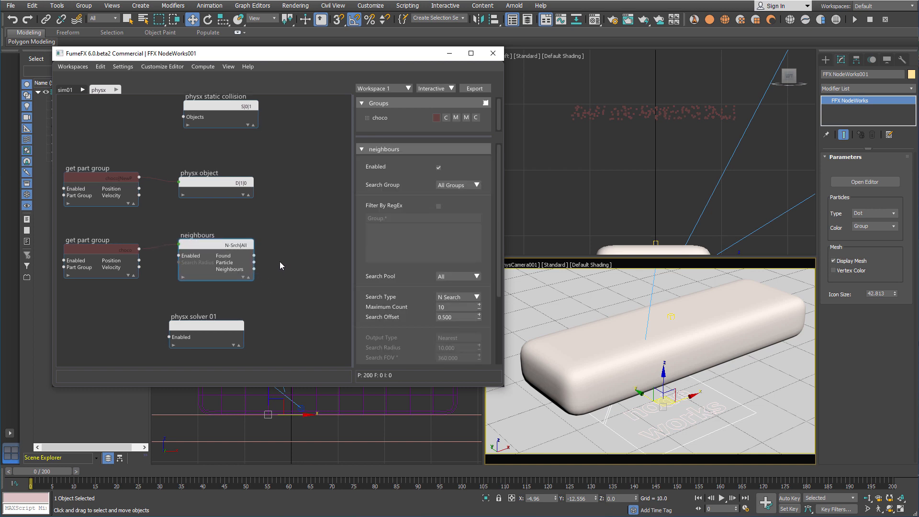
middle_click_drag(268, 150, 272, 172)
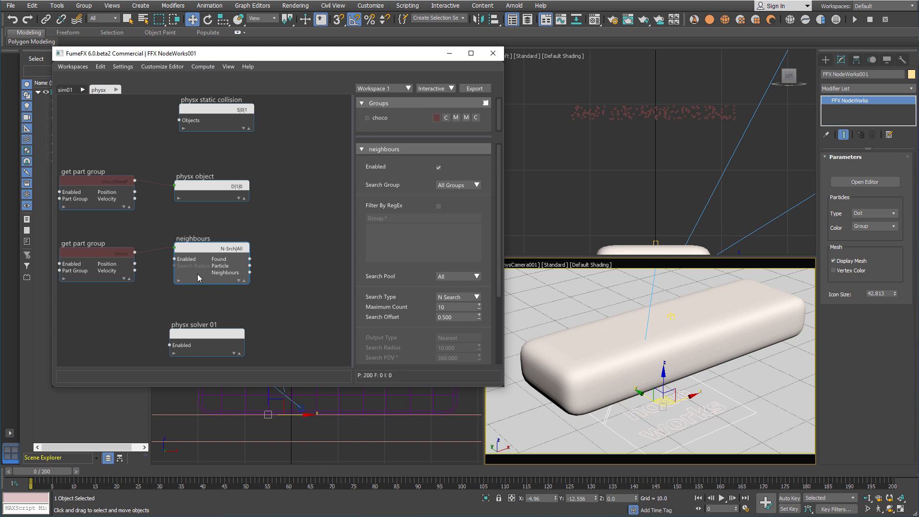
Set the second get part group node's Particle Filter to New Particles
left_click(81, 268)
left_click(455, 280)
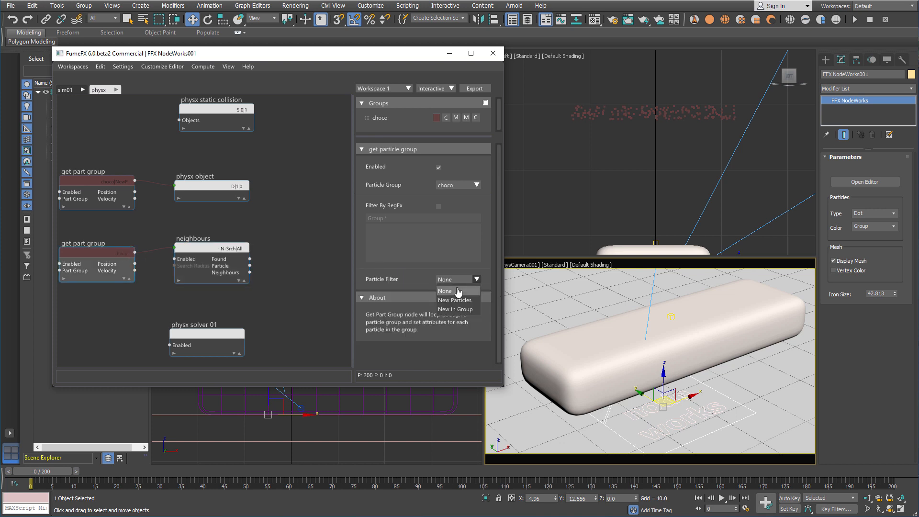
left_click(474, 310)
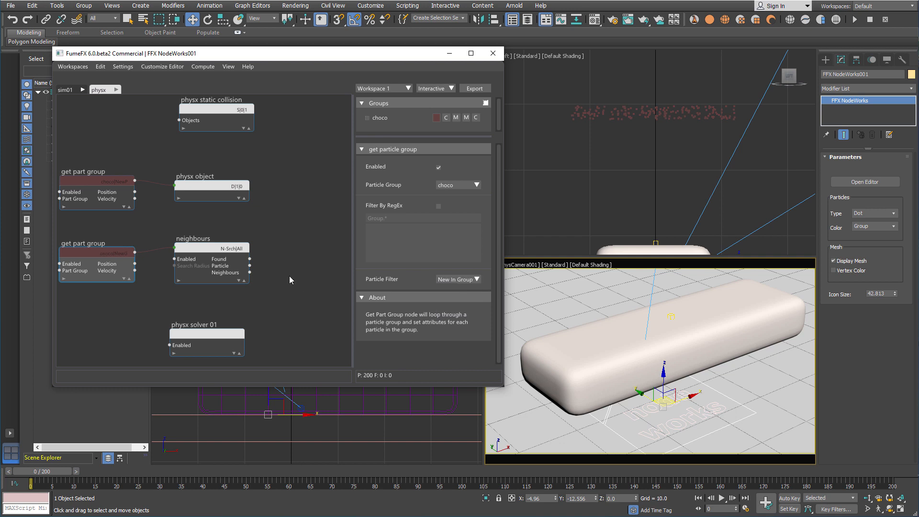
left_click(455, 280)
left_click(458, 300)
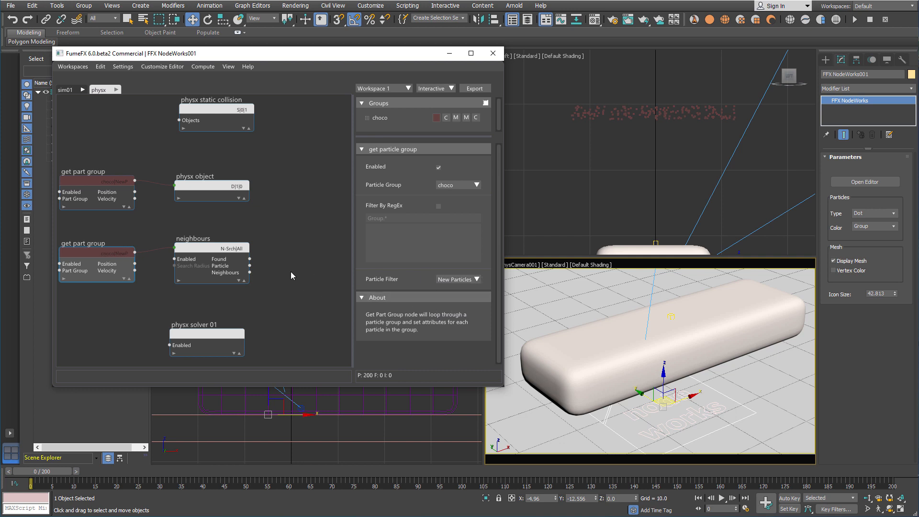
Set the neighbours node's Search Group to choco and its Maximum Count to 100
left_click(221, 252)
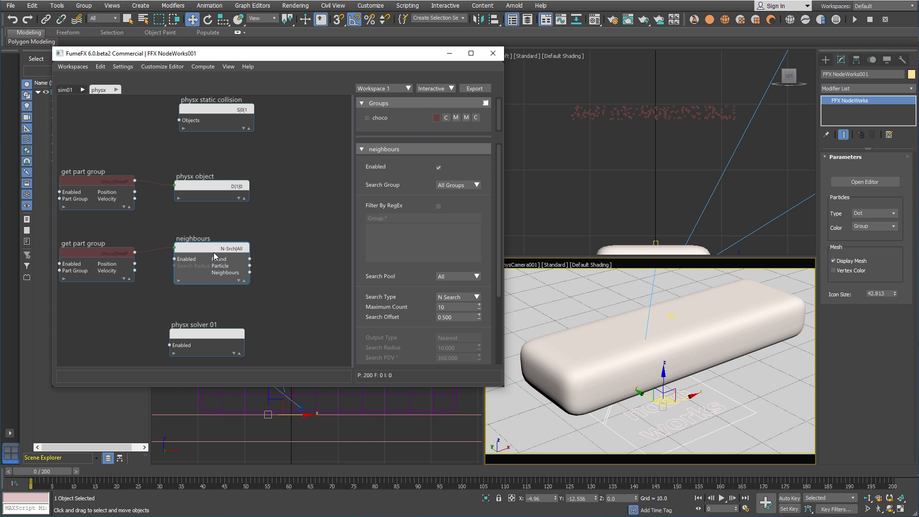
left_click(462, 206)
scroll(466, 201, "down", 1)
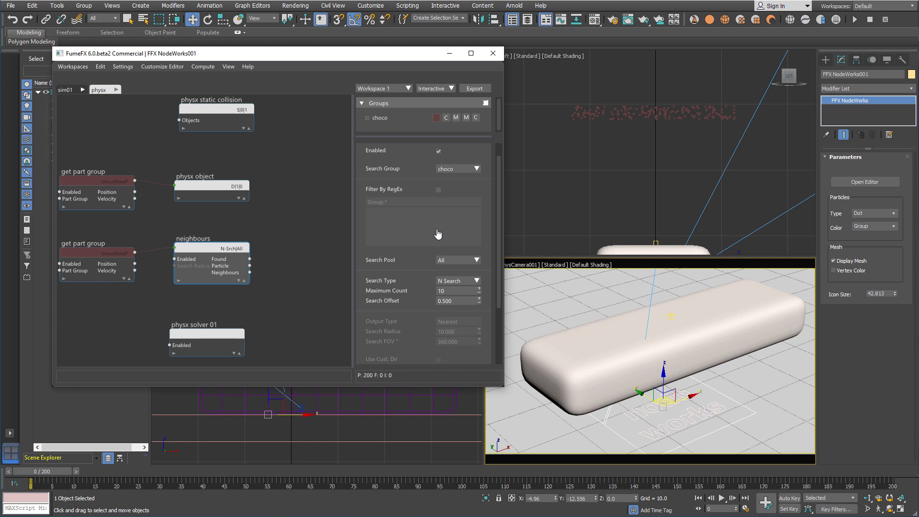
left_click(469, 291)
type("0")
key("Return")
middle_click_drag(288, 309, 269, 310)
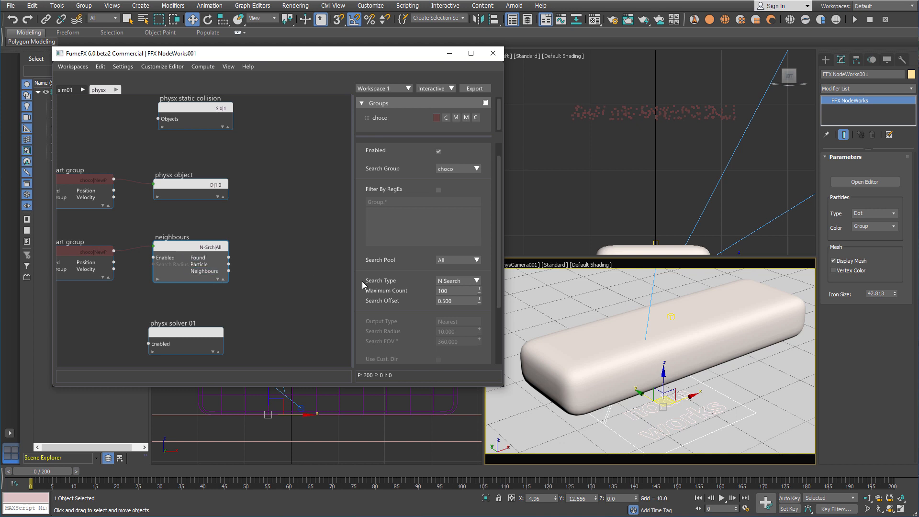
Run the simulation to frame 40 to check how the particles fall onto the biscuit
left_click_drag(75, 472, 233, 456)
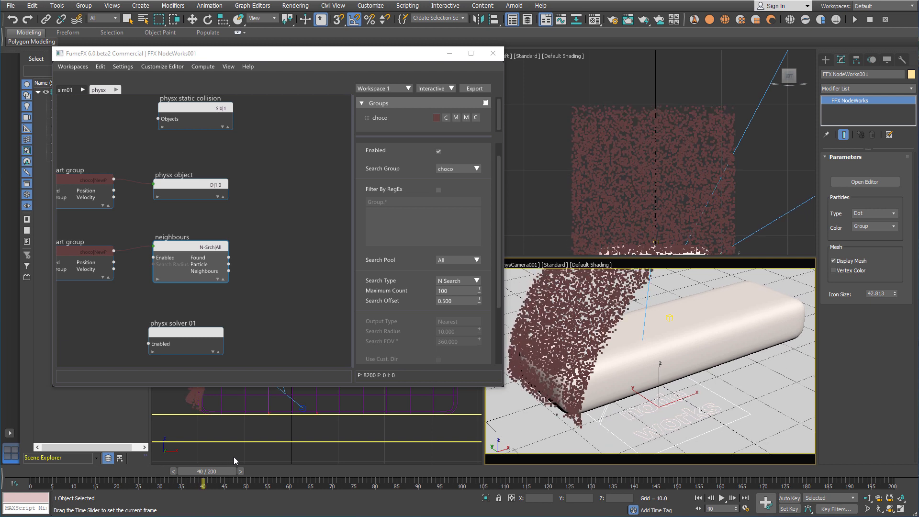
key("w")
right_click(242, 391)
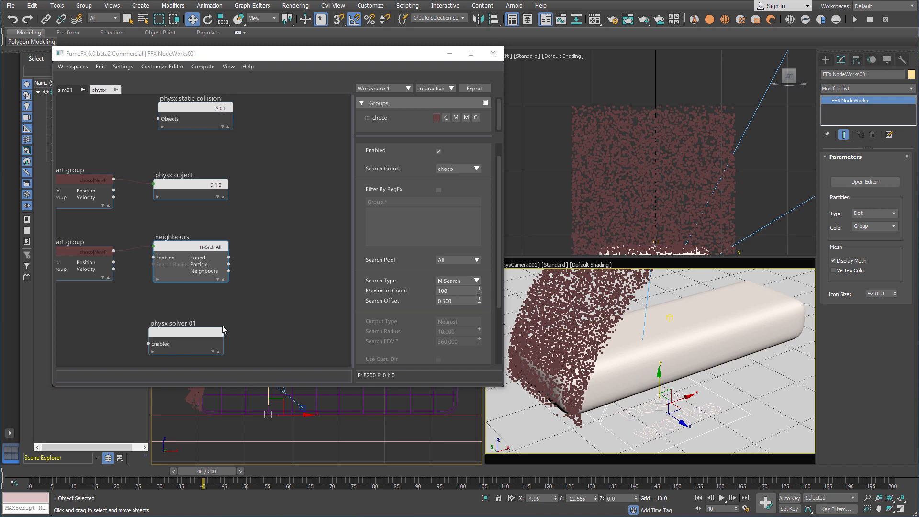
Add a PhysX New Joint node fed by the neighbours node's Found output and align it beside that node
left_click_drag(229, 258, 264, 255)
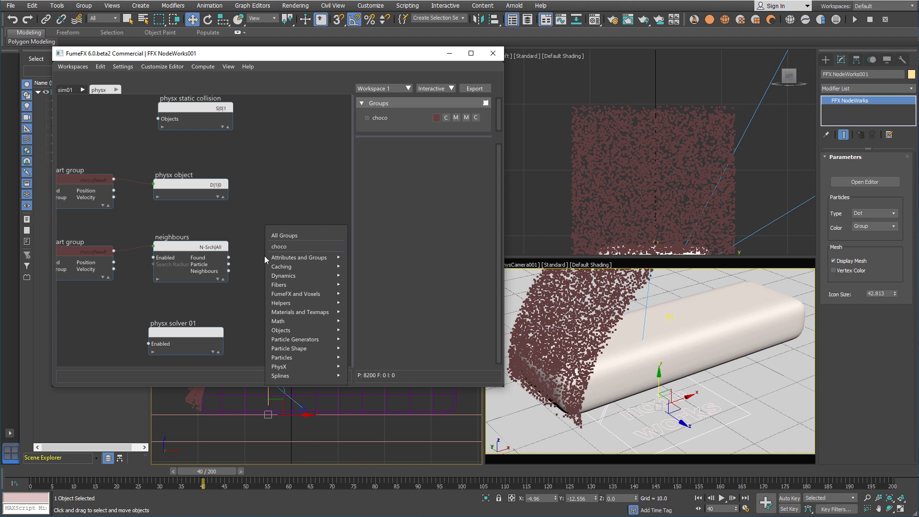
type("phys")
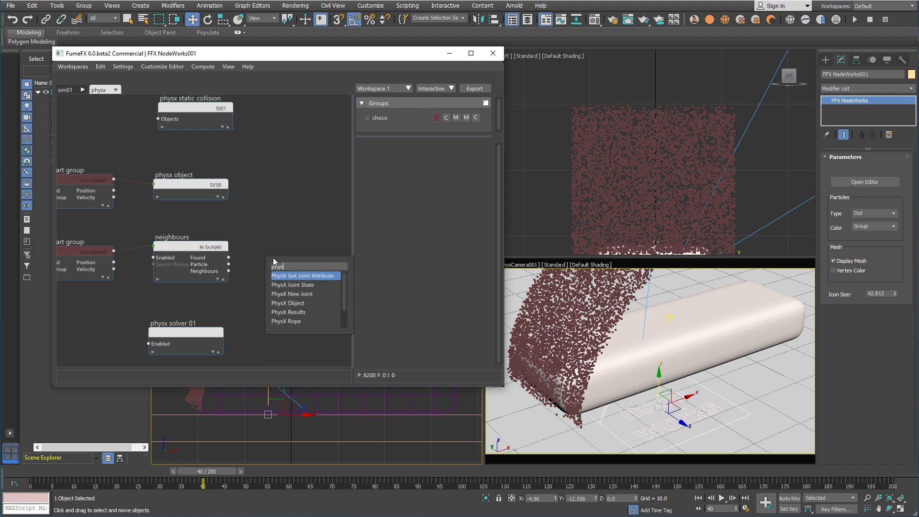
left_click(304, 293)
left_click_drag(303, 262, 302, 253)
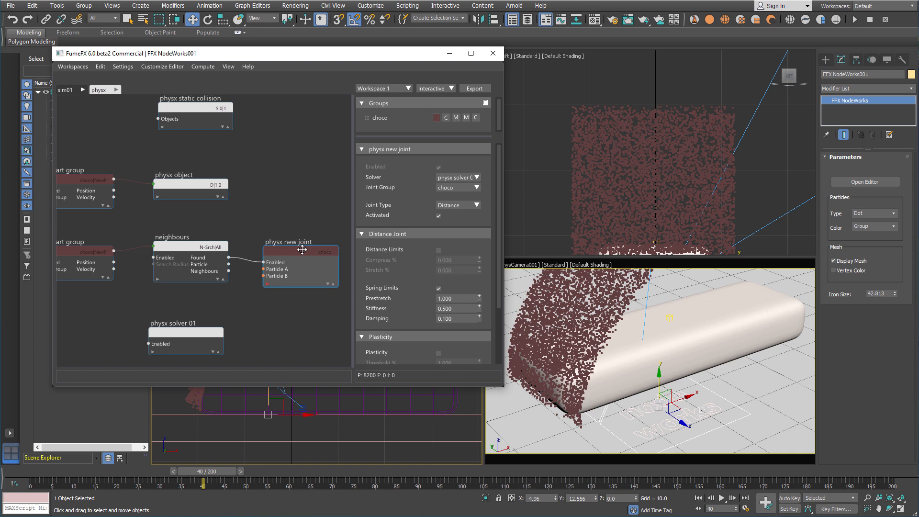
Enlarge the Groups area, add a new particle group and name it const
left_click_drag(394, 139, 394, 160)
right_click(375, 127)
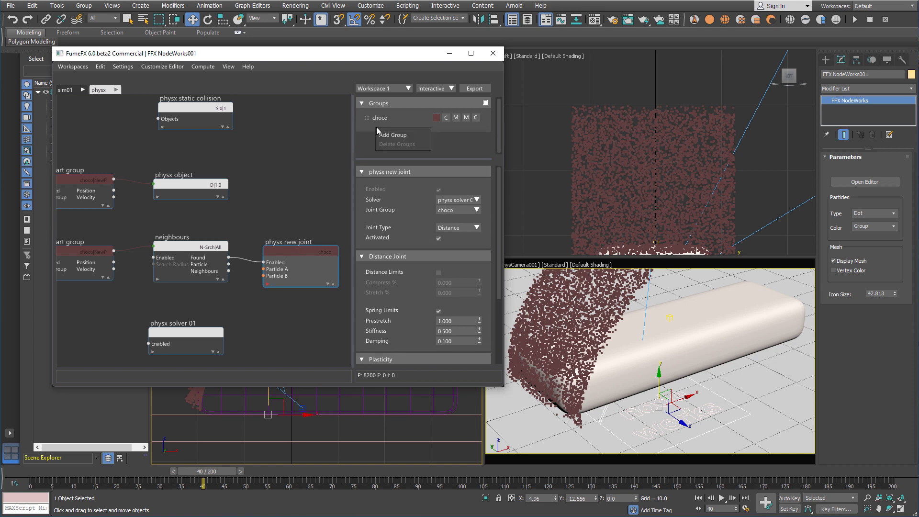
left_click(383, 135)
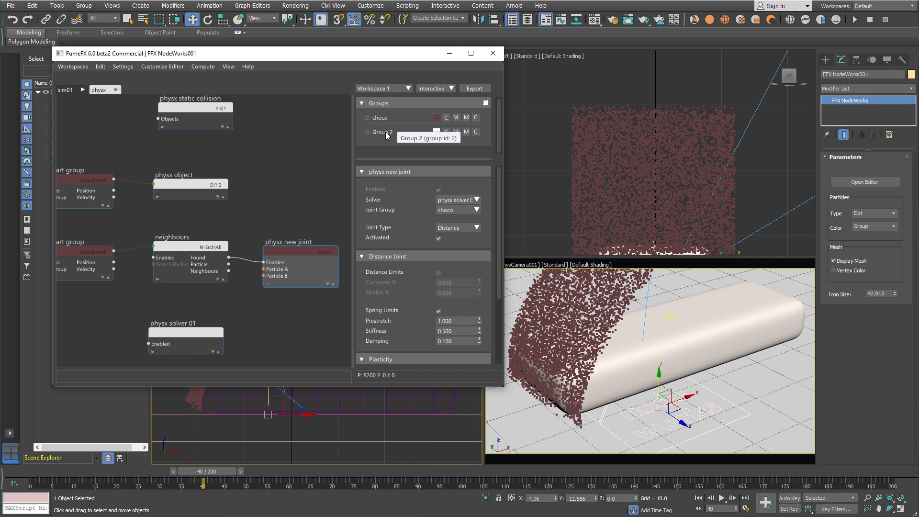
double_click(375, 133)
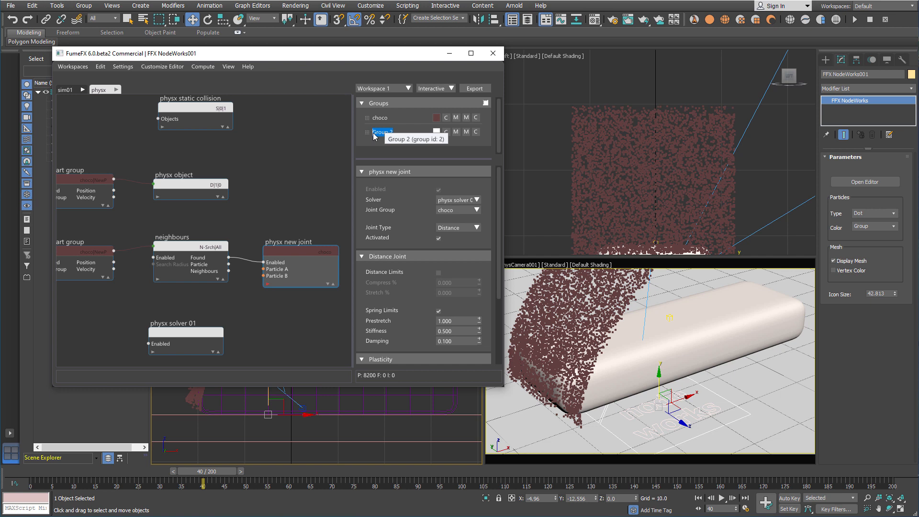
type("joints")
key("Return")
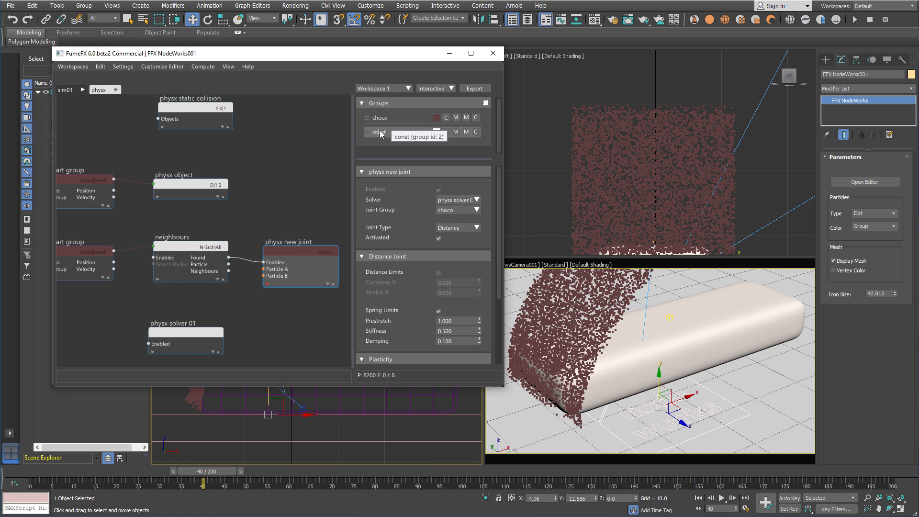
Set the physx new joint's Joint Group to const and line the node up with neighbours
left_click_drag(314, 247, 314, 248)
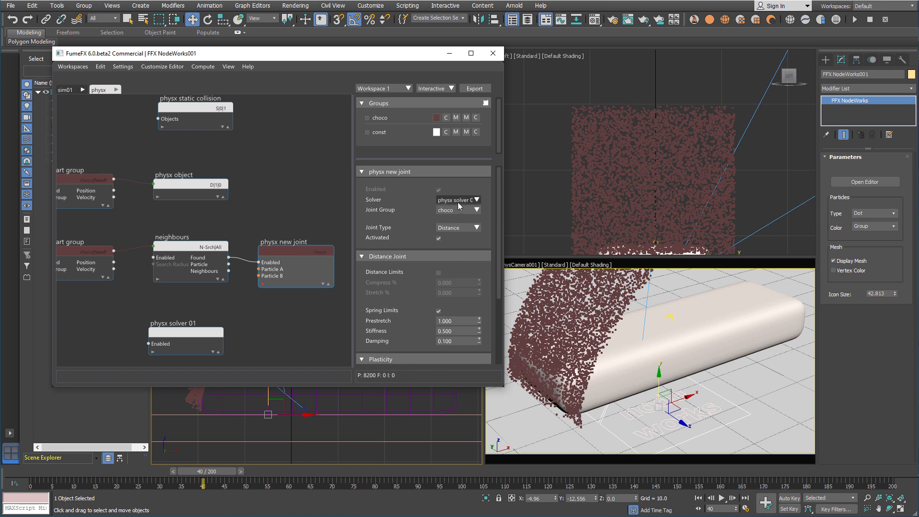
left_click(473, 209)
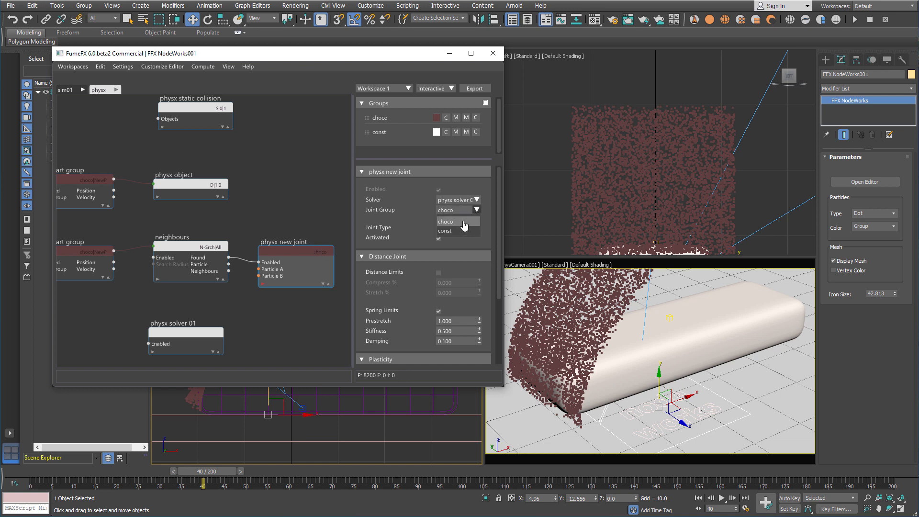
left_click(461, 230)
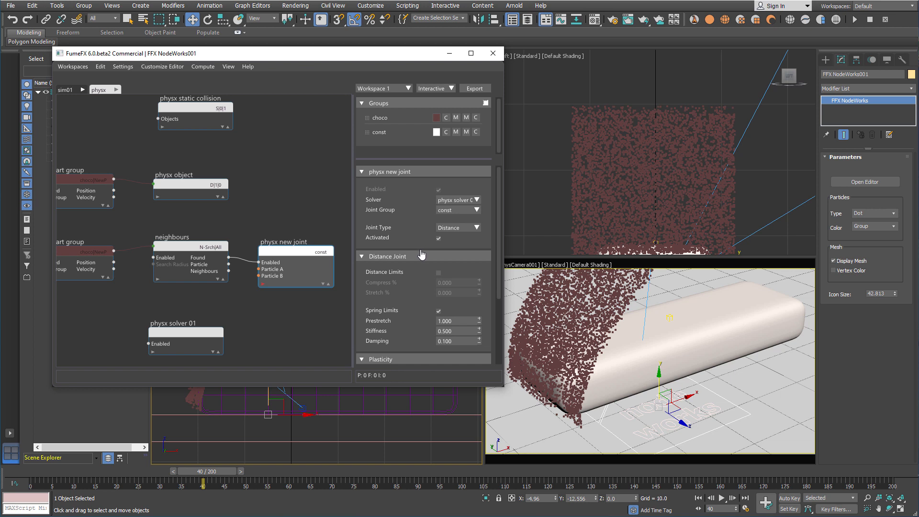
left_click_drag(311, 256, 311, 251)
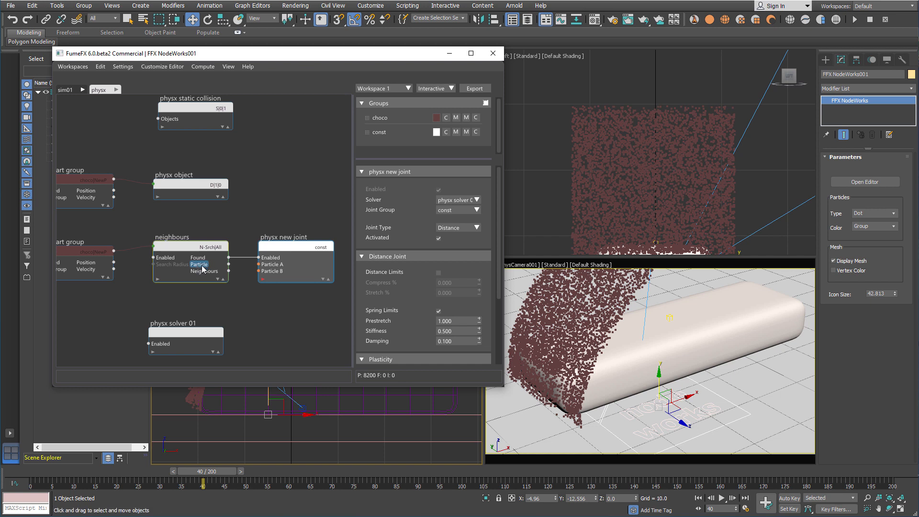
Connect the neighbours node's Particle output to the joint's Particle A and its Neighbours output to Particle B
left_click_drag(197, 268, 264, 265)
left_click_drag(207, 265, 264, 271)
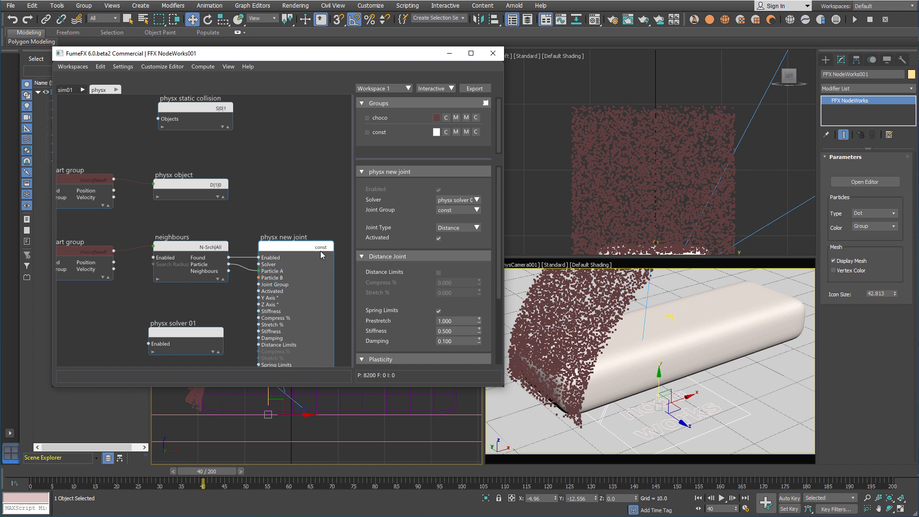
left_click_drag(214, 271, 267, 278)
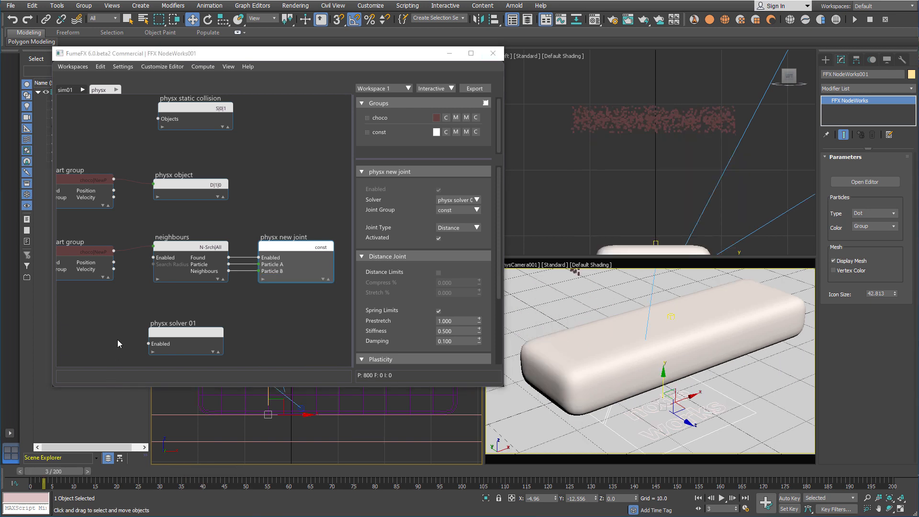
Rewind to frame 0 and set the Birth Rate of the gen on surface node in sim01 to 20
middle_click_drag(117, 340, 137, 270)
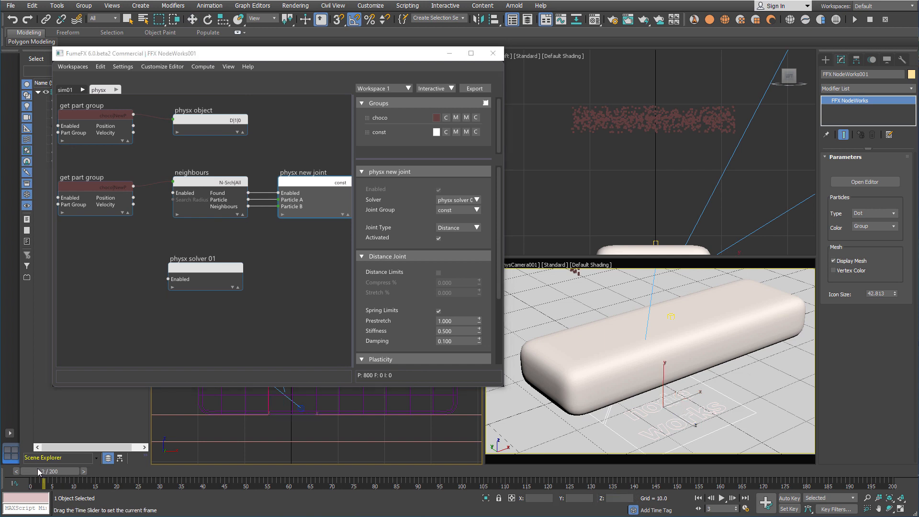
left_click_drag(38, 472, 29, 472)
key("w")
middle_click_drag(145, 166, 162, 260)
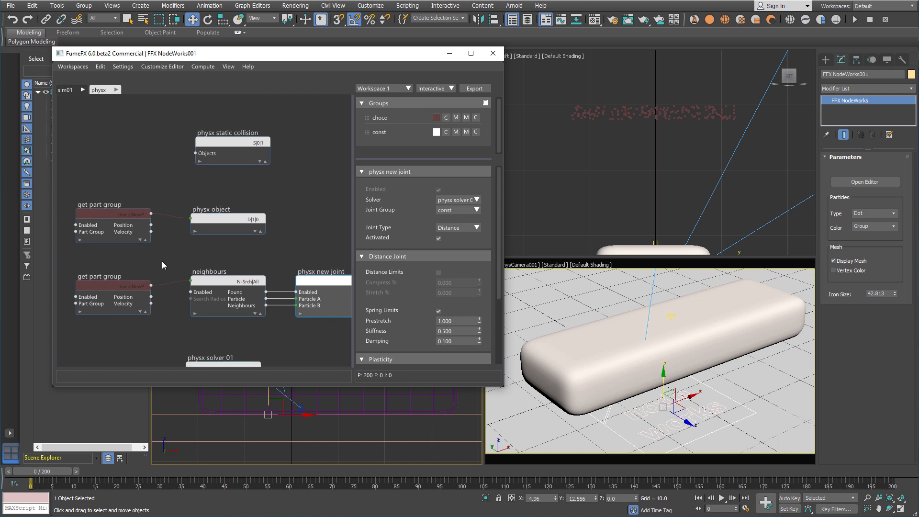
left_click(66, 90)
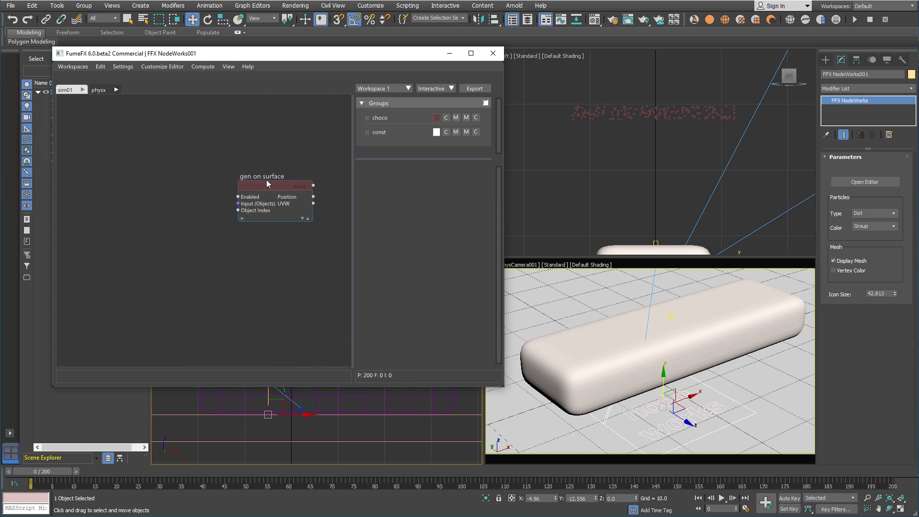
left_click_drag(267, 183, 175, 160)
left_click(180, 164)
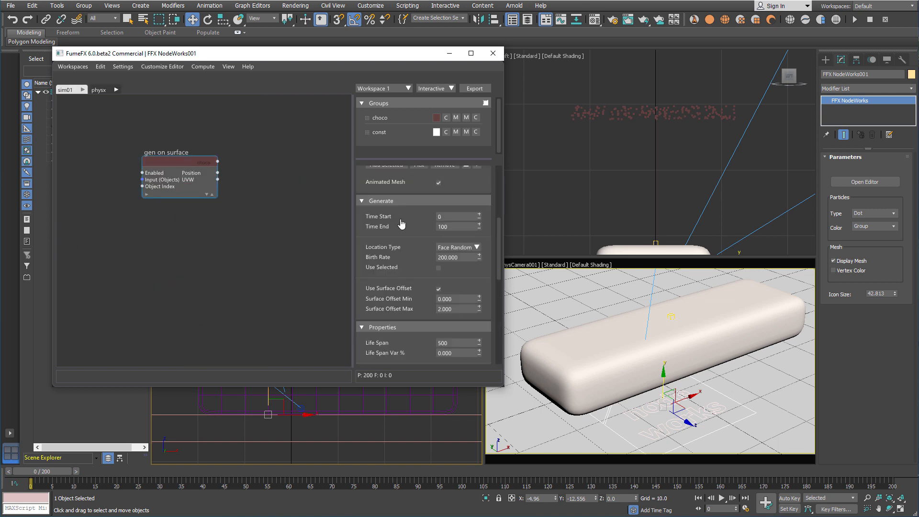
left_click(448, 259)
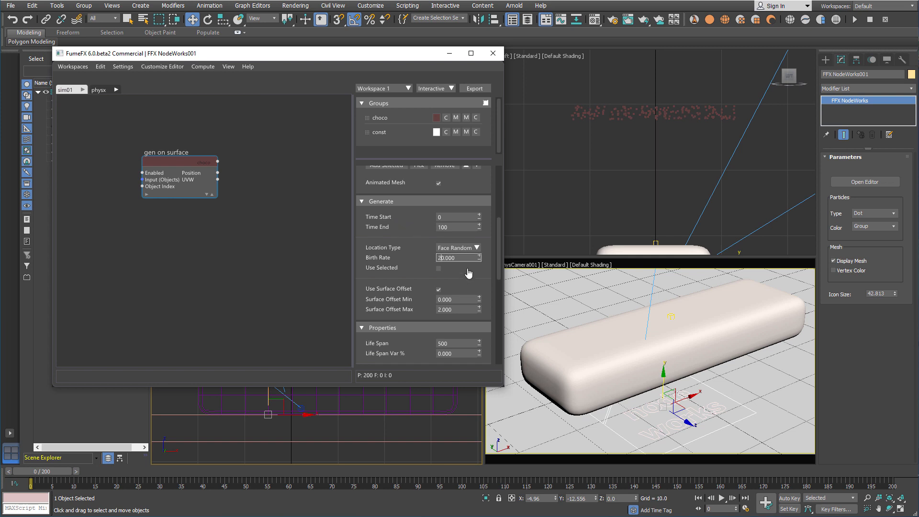
key("Return")
Add a Display Attributes node to the physx graph and place it below physx solver 01
left_click(106, 92)
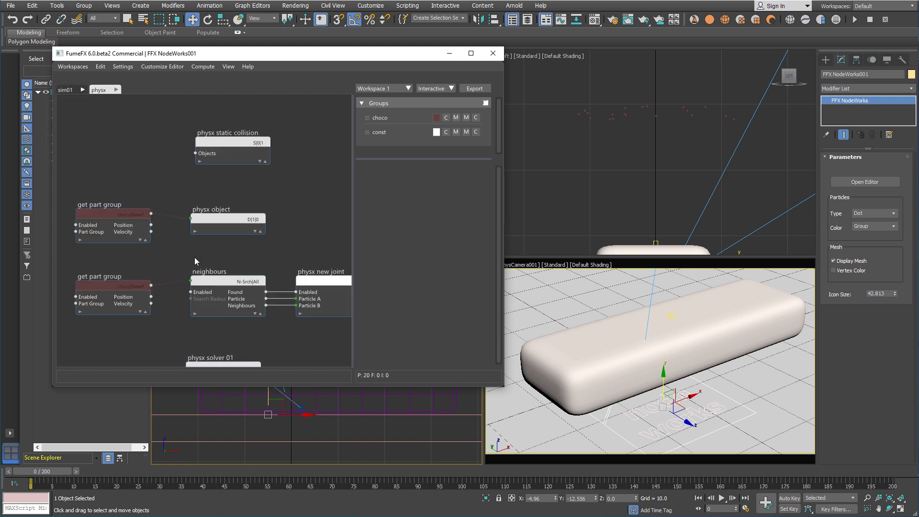
scroll(208, 214, "down", 3)
right_click(171, 321)
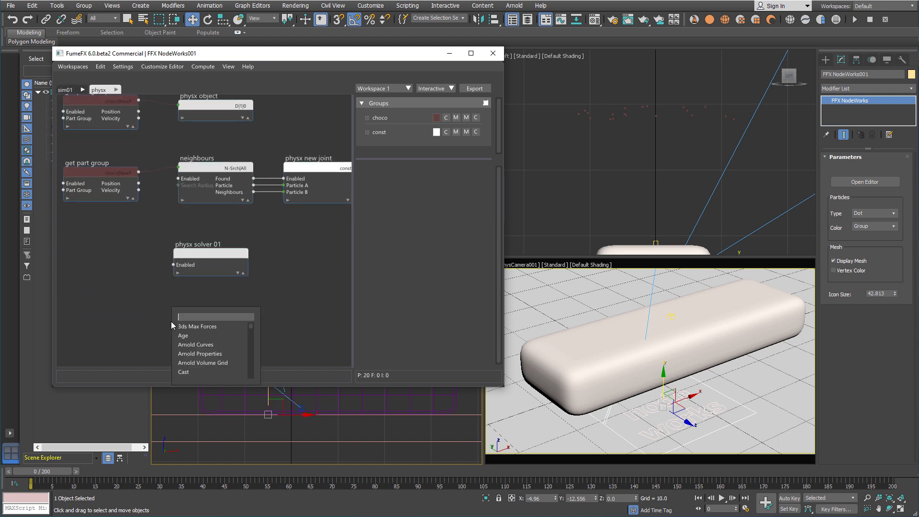
type("displ")
key("Down")
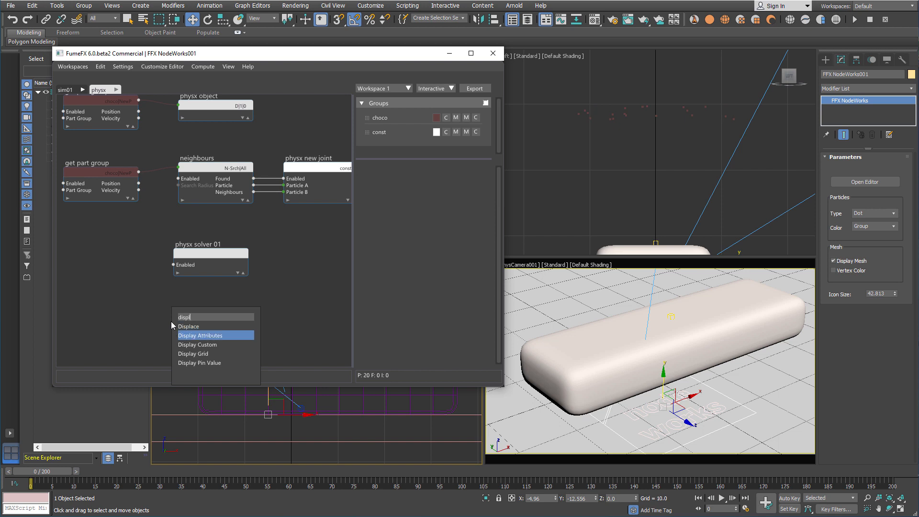
key("Return")
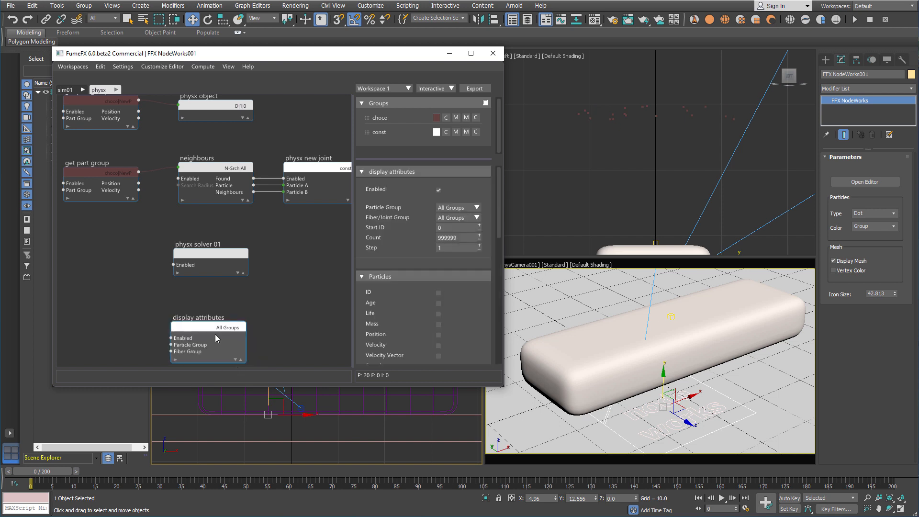
left_click_drag(216, 335, 184, 315)
Set the display attributes node's PhysX Joints Solver to physx solver 01 and enable Distance joint display
scroll(472, 314, "down", 5)
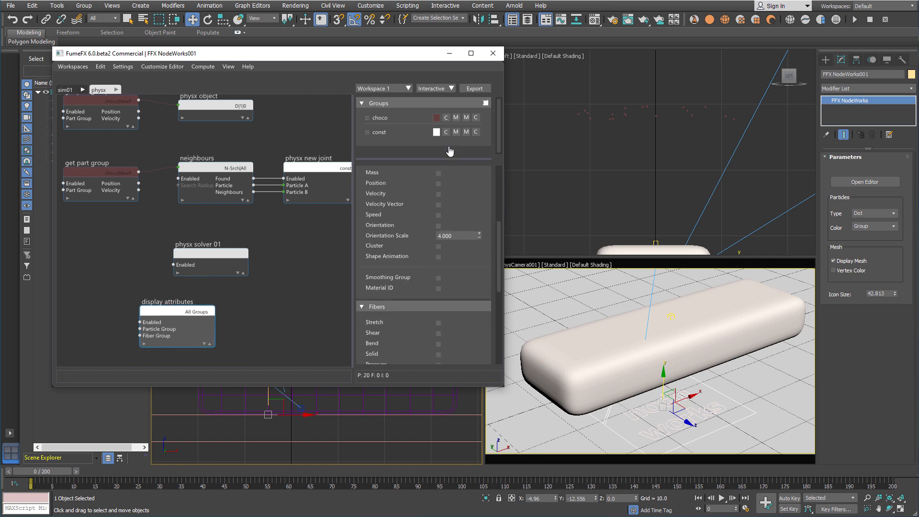
scroll(458, 181, "down", 3)
left_click(460, 289)
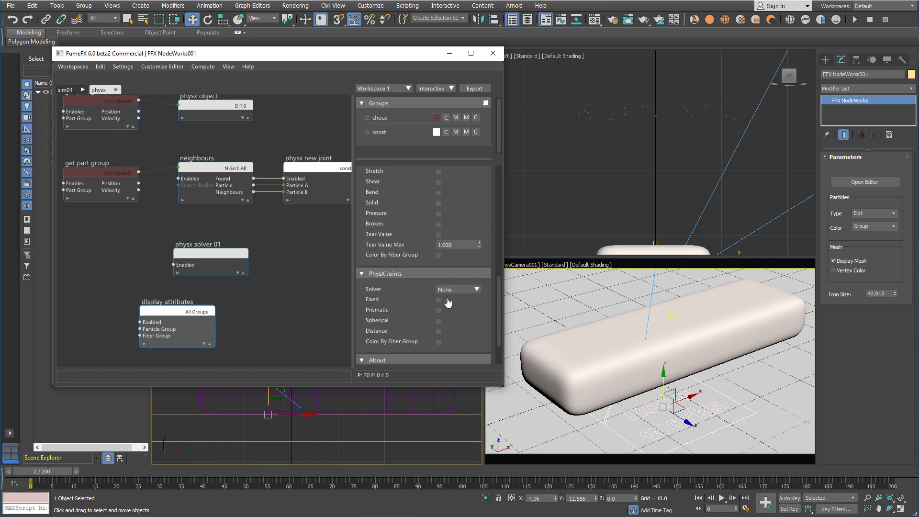
left_click(457, 311)
left_click(438, 332)
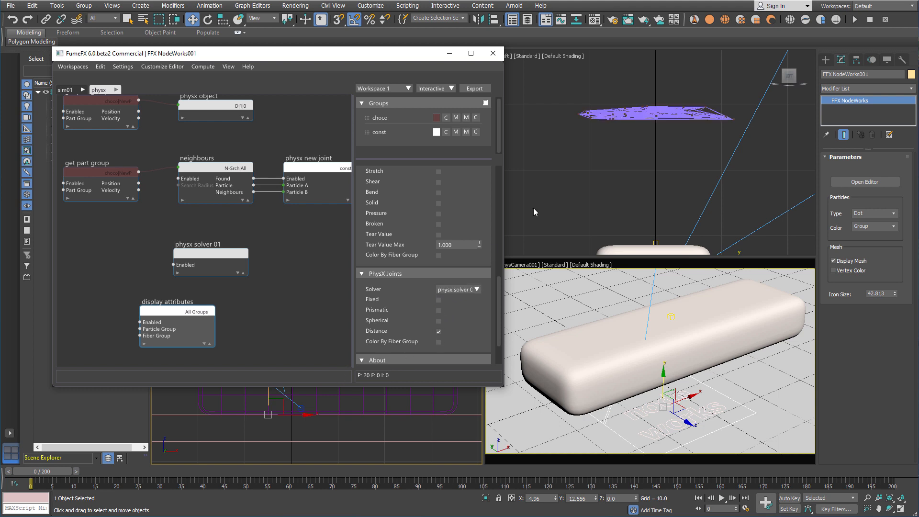
Advance the simulation to frame 23 to inspect the distance joints between the particles, and delete the display attributes node
scroll(621, 113, "up", 4)
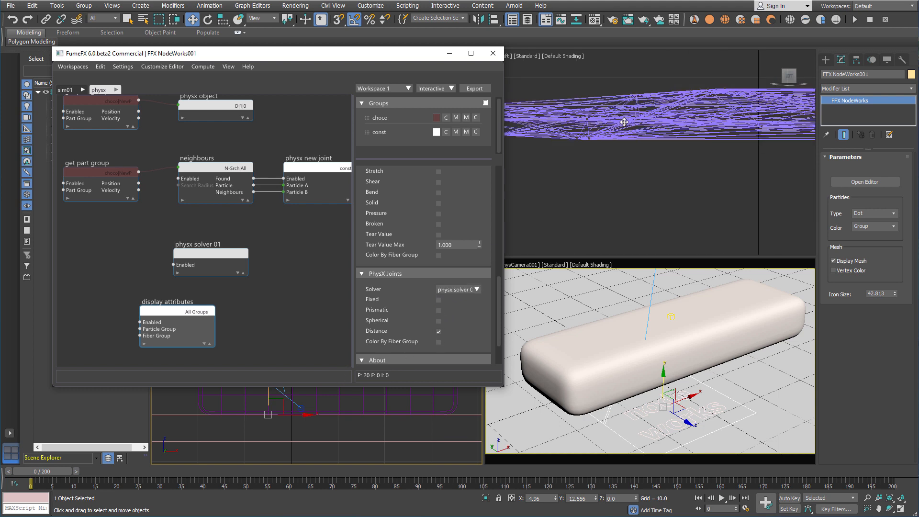
middle_click_drag(567, 150, 575, 161)
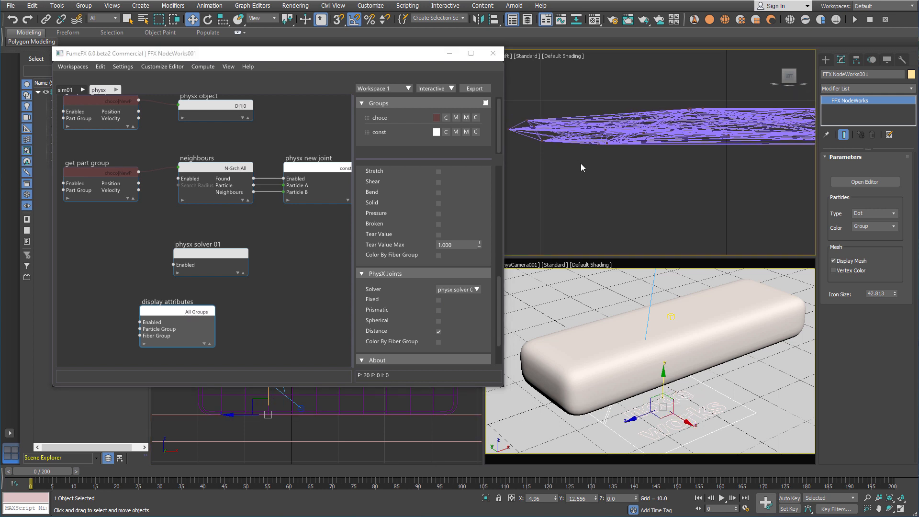
left_click_drag(46, 474, 122, 473)
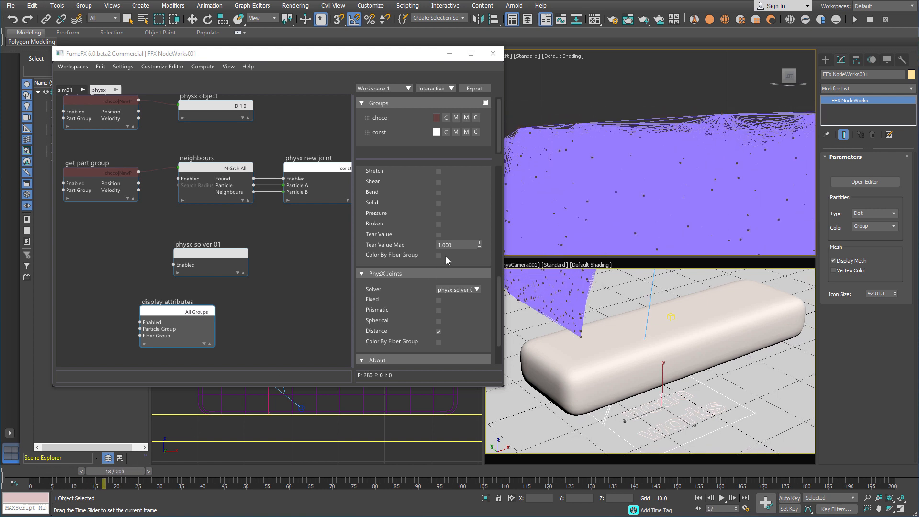
scroll(651, 102, "down", 5)
scroll(664, 117, "up", 1)
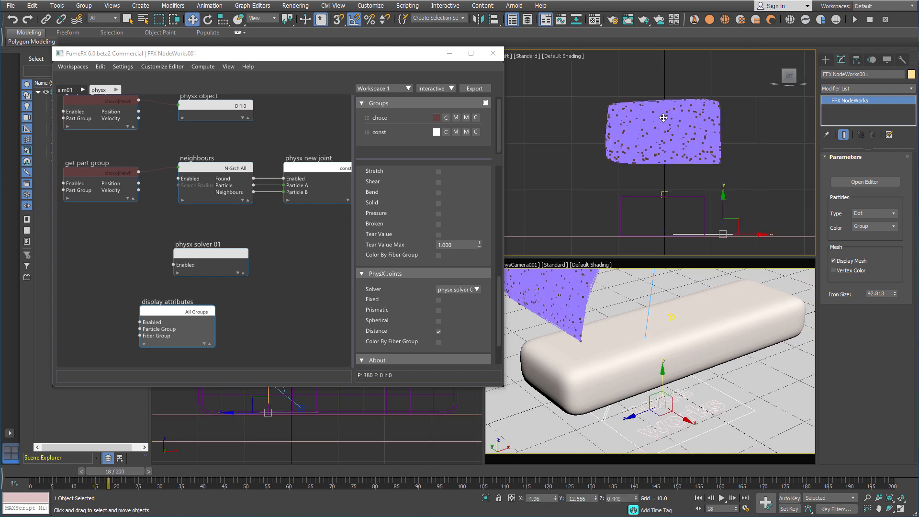
scroll(664, 117, "up", 3)
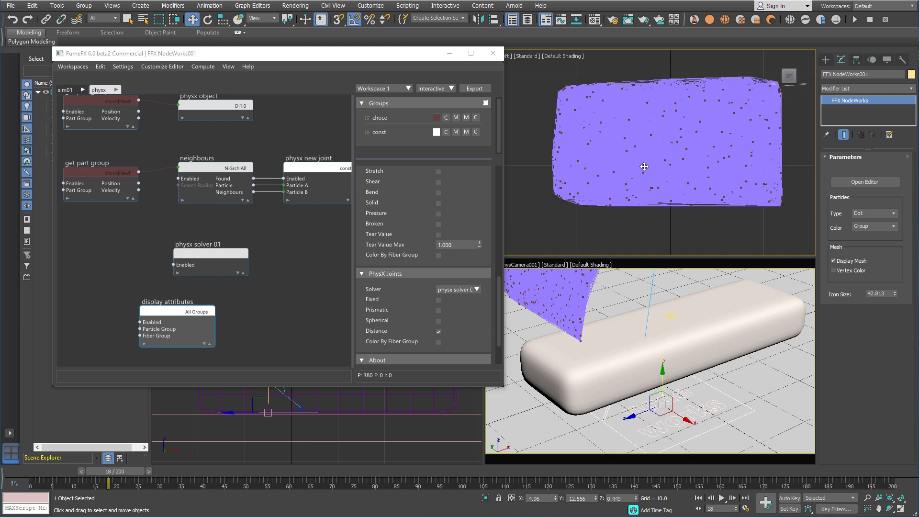
left_click(150, 472)
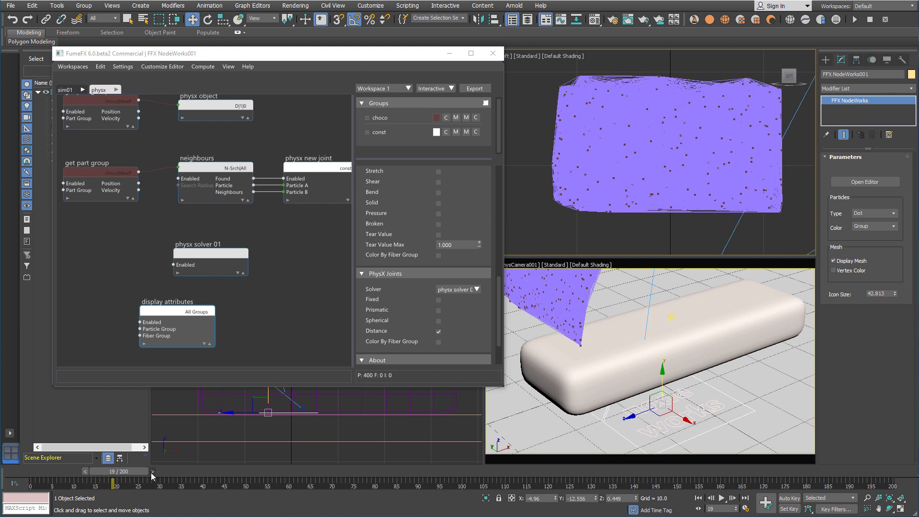
left_click(152, 471)
left_click(157, 471)
left_click(160, 472)
left_click(165, 472)
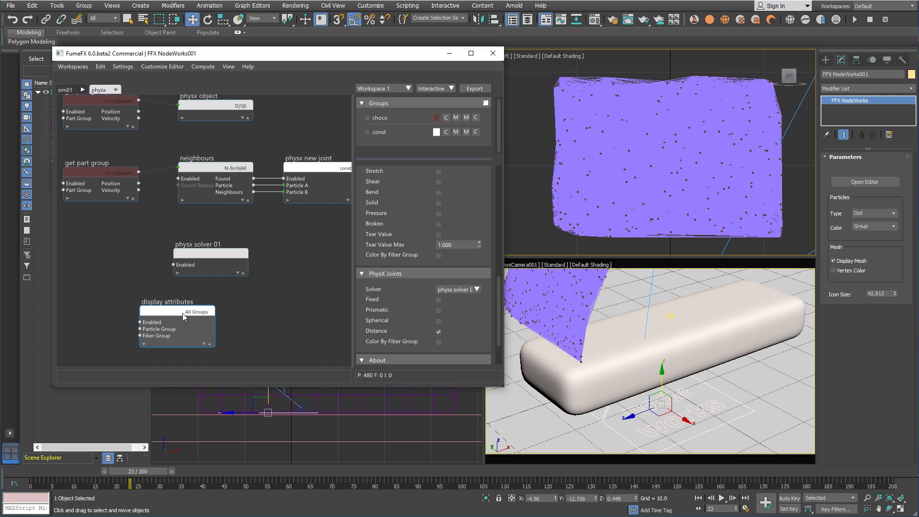
key("Delete")
Scrub the simulation to frame 83 and examine in the Front view how the choco particles settle on the biscuit
left_click_drag(156, 471, 406, 456)
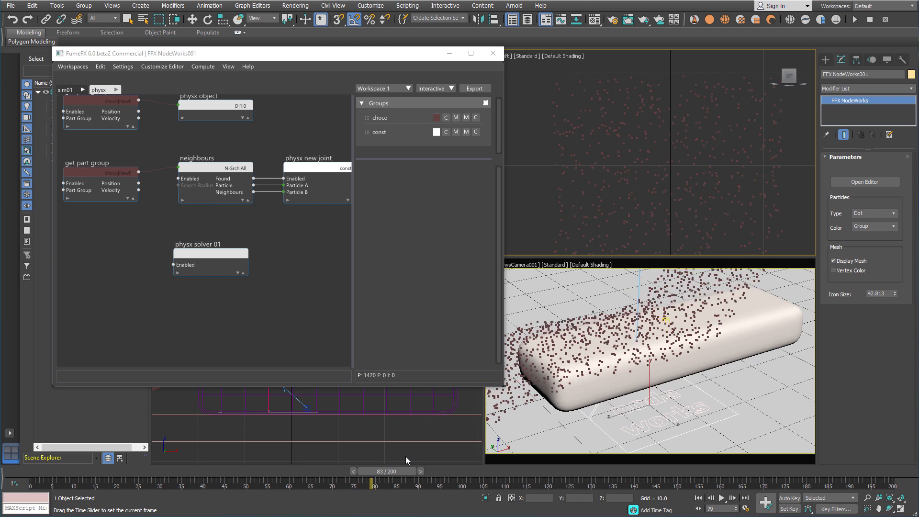
key("w")
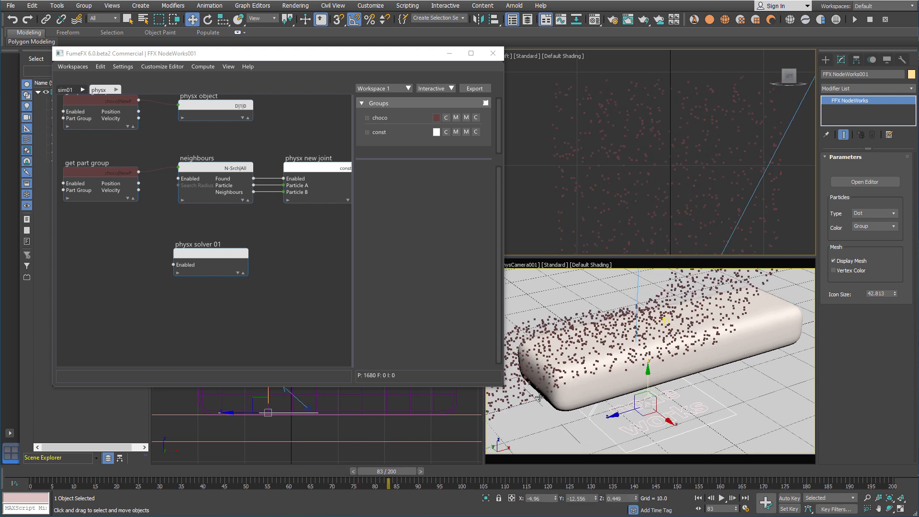
scroll(622, 189, "down", 5)
scroll(624, 185, "down", 2)
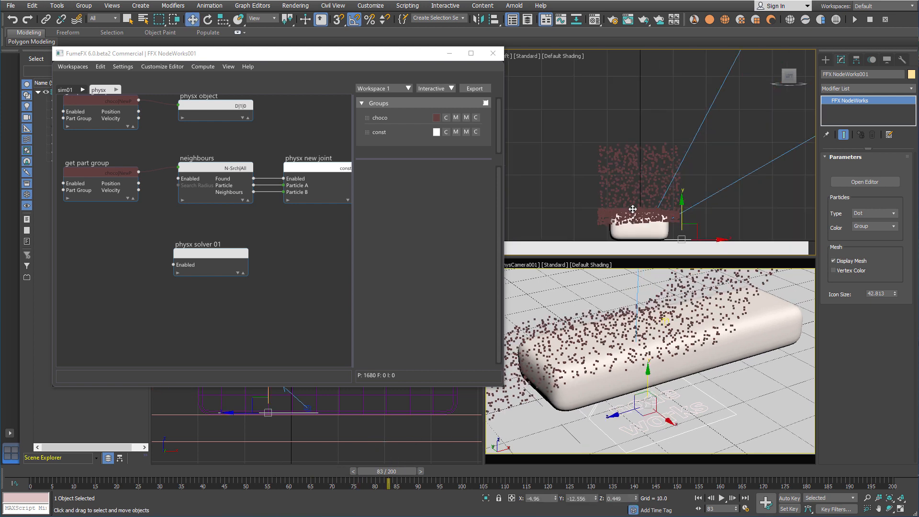
key("f")
scroll(635, 215, "down", 5)
middle_click_drag(654, 240, 643, 180)
scroll(644, 181, "up", 4)
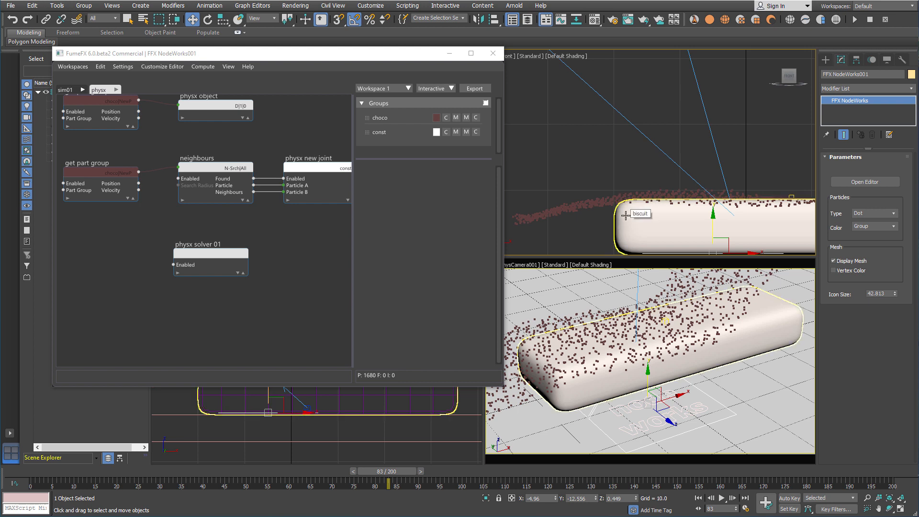
Rewind to frame 0, set physx solver 01's Z gravity to -2, and run the simulation to frame 65
left_click(46, 473)
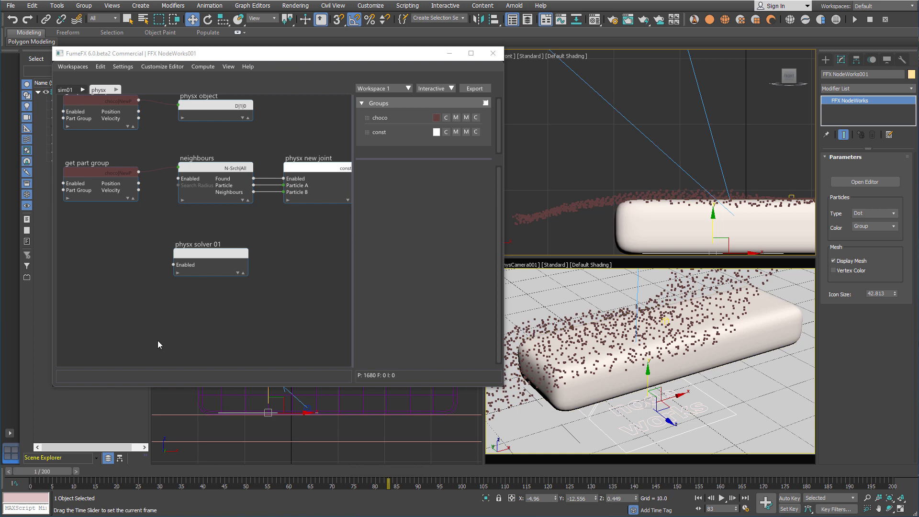
left_click(205, 258)
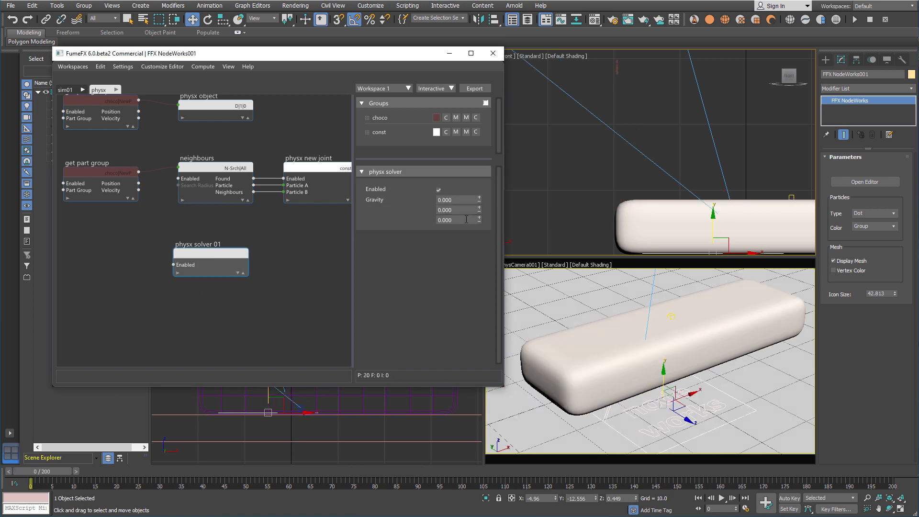
type("-2")
key("Return")
left_click_drag(57, 476, 332, 443)
key("w")
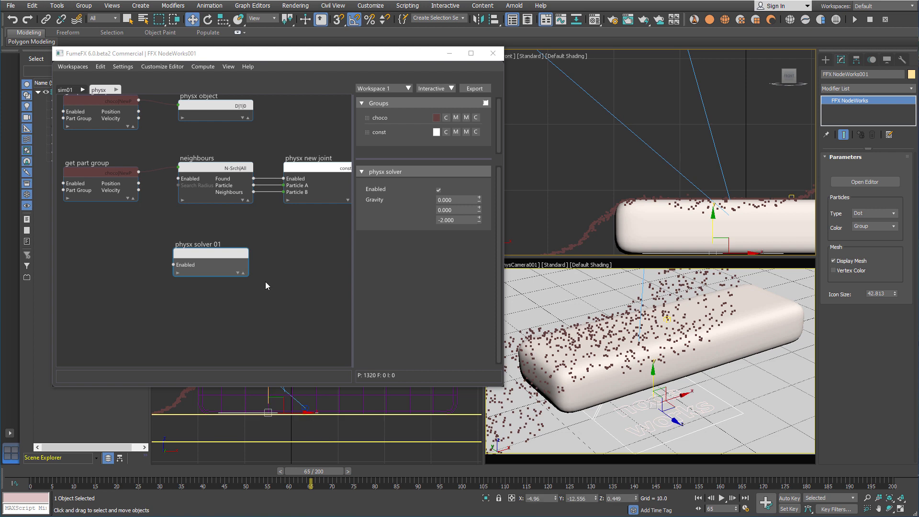
Return to frame 0 and set the Birth Rate of the gen on surface node in sim01 back to 200
left_click(42, 470)
middle_click_drag(105, 136, 125, 191)
left_click(67, 91)
left_click(166, 153)
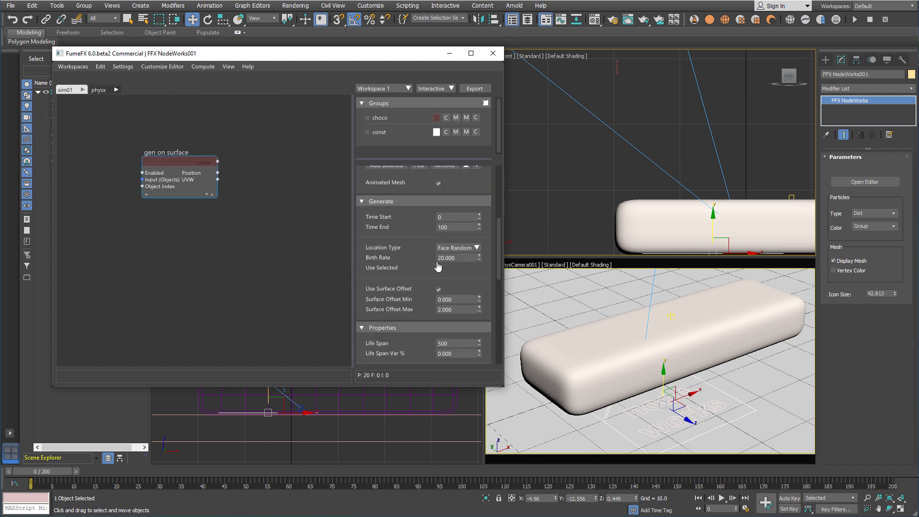
left_click(442, 258)
key("Return")
Show the physx graph, rewind to frame 0, and set the Caching path to C:\FumeFXCaches\choco.nxd
left_click(99, 91)
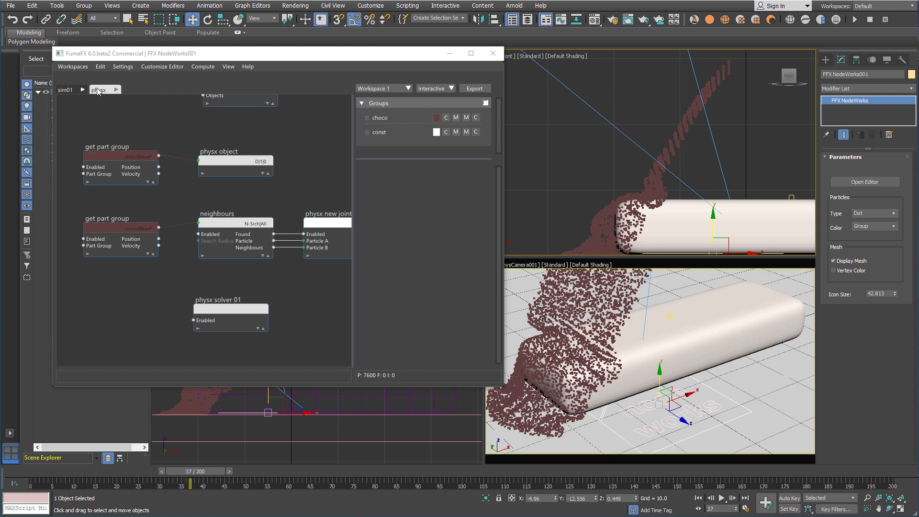
left_click(32, 470)
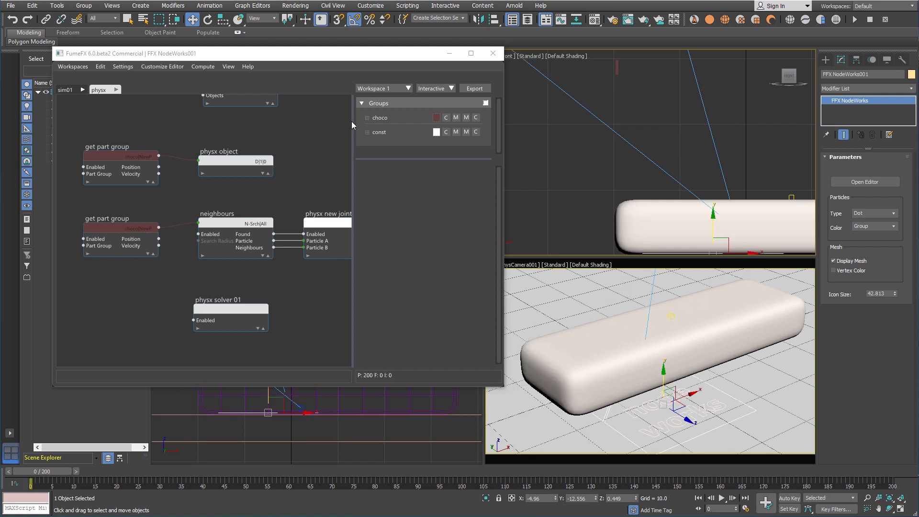
right_click(396, 76)
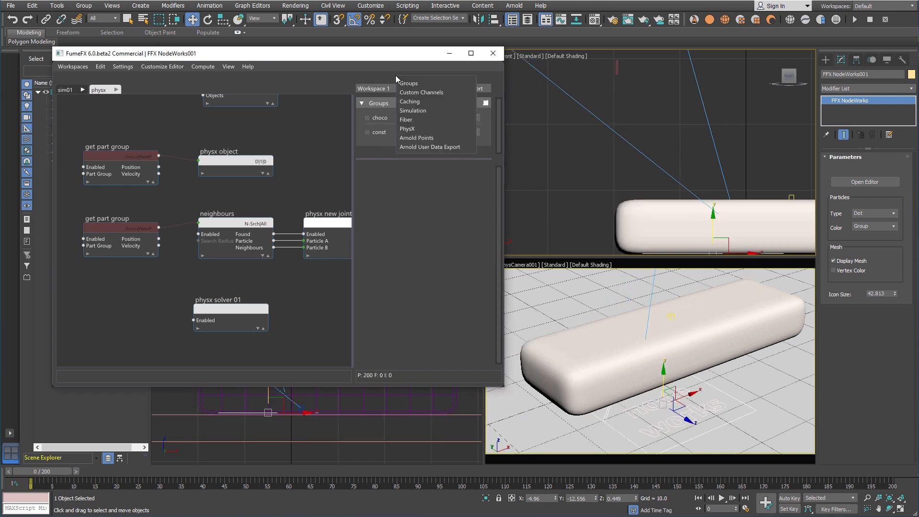
left_click(415, 101)
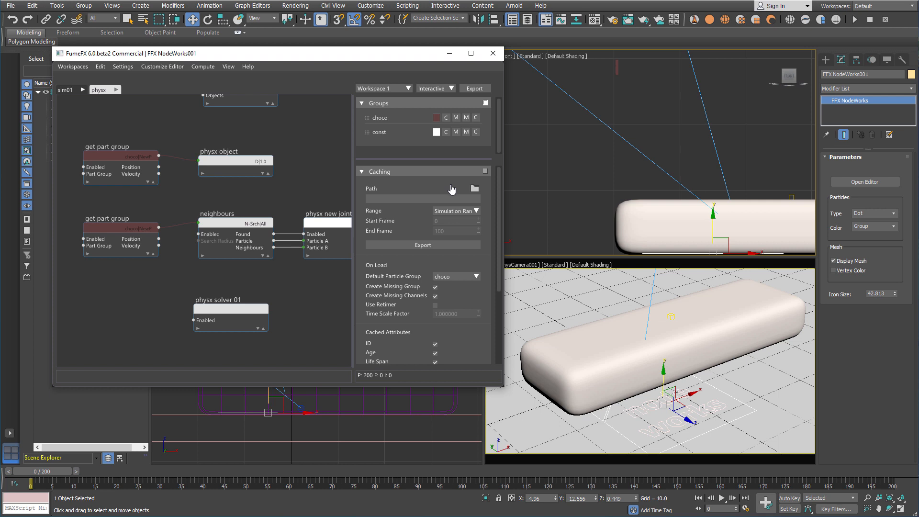
left_click(475, 188)
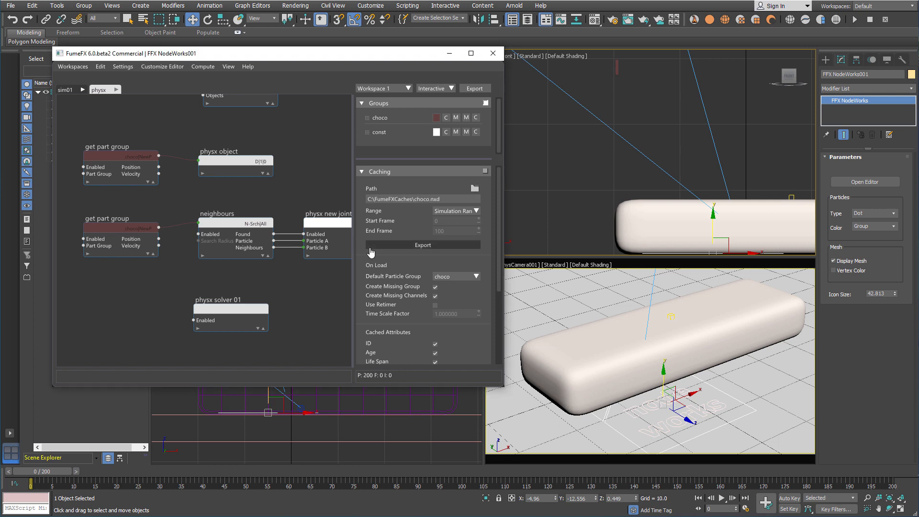
Disable all the Cached Attributes except ID and Velocity
scroll(428, 178, "down", 1)
scroll(428, 191, "down", 2)
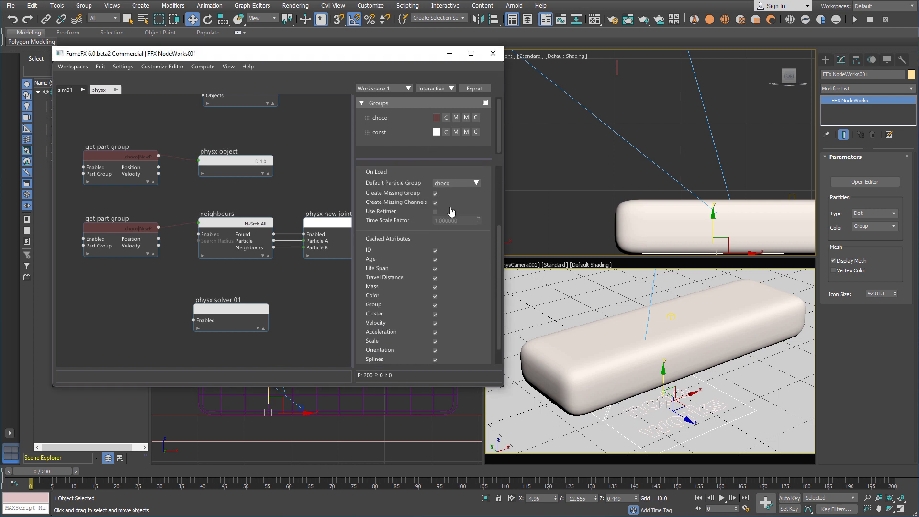
left_click(435, 259)
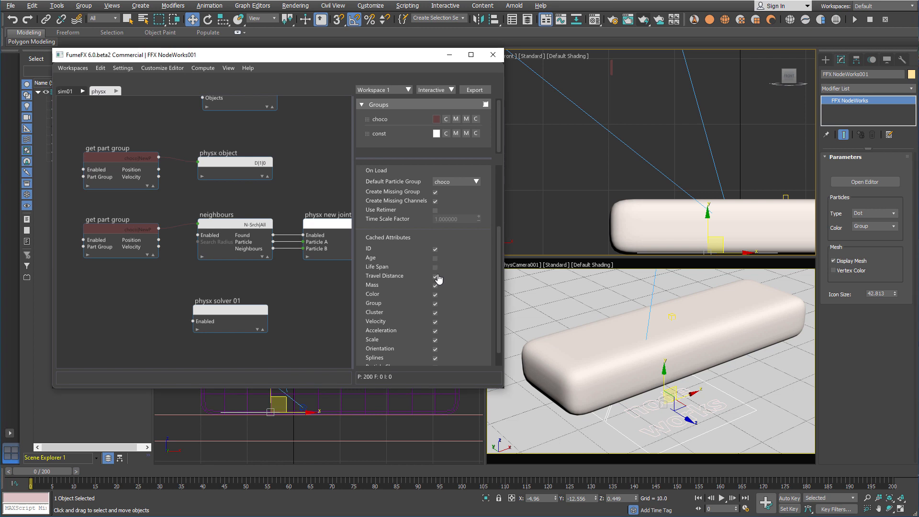
left_click(435, 285)
left_click(435, 294)
left_click(435, 313)
left_click(435, 331)
left_click(435, 349)
scroll(450, 326, "down", 1)
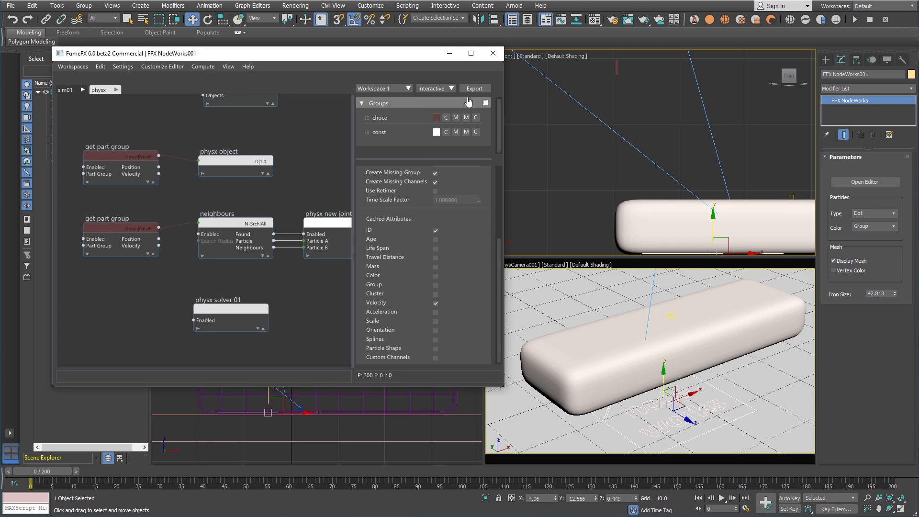
Export the physx simulation to cache, switch the playback mode to Cache and scrub to frame 88
left_click(469, 90)
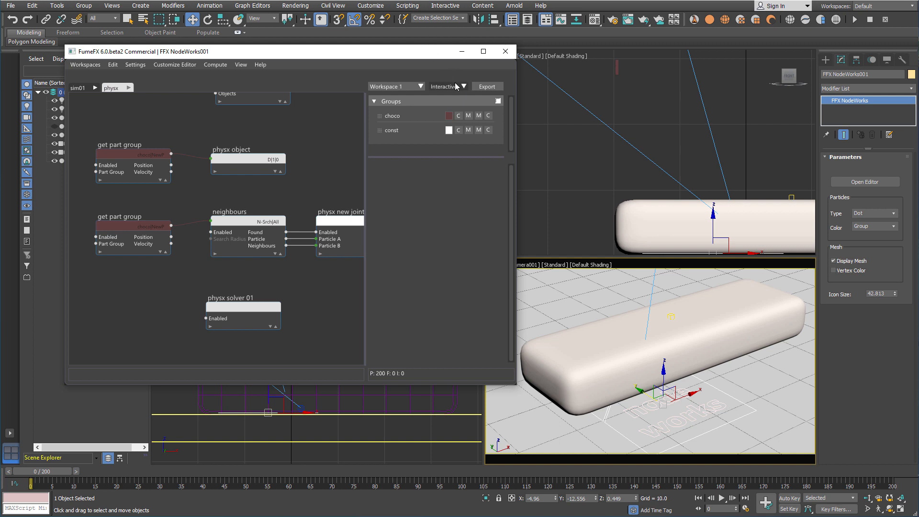
left_click(455, 87)
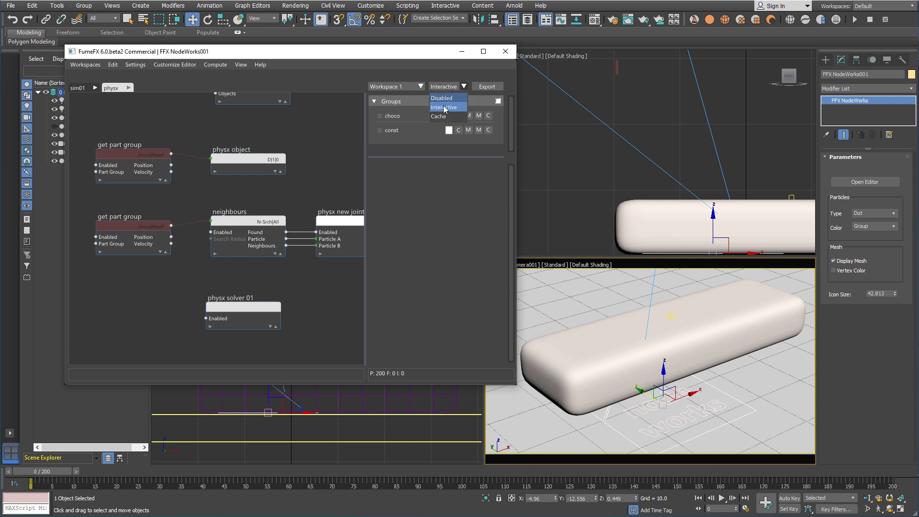
left_click(446, 106)
left_click_drag(53, 471, 425, 389)
key("w")
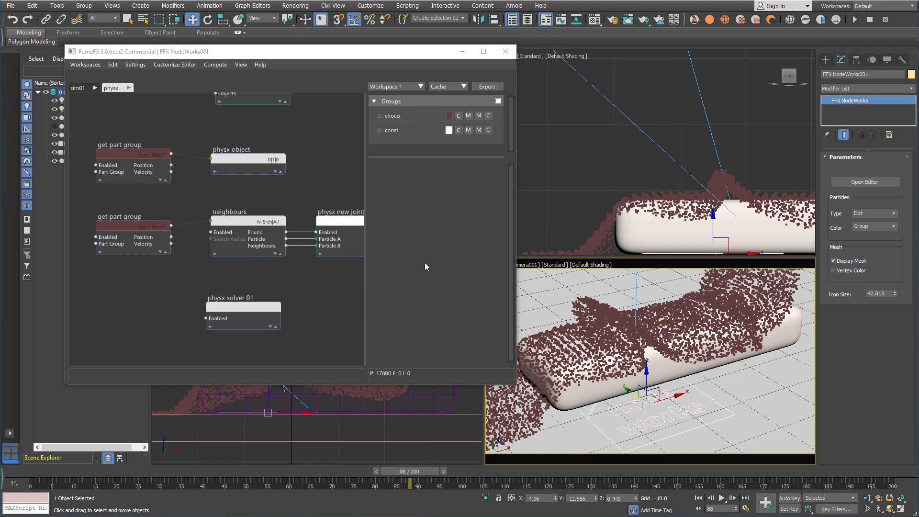
Set both Stiffness and Damping to 1 in the distance joint settings of the physx new joint node
left_click(255, 160)
scroll(498, 322, "down", 5)
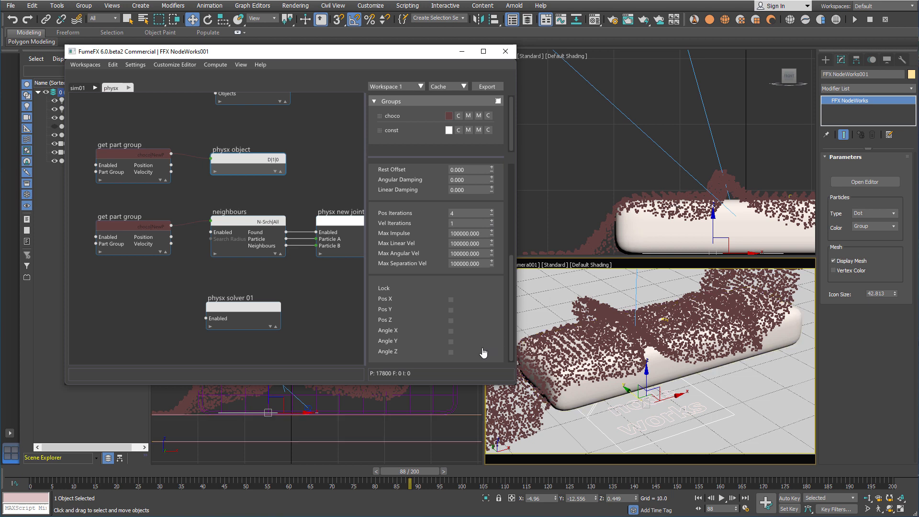
left_click(450, 330)
left_click(349, 223)
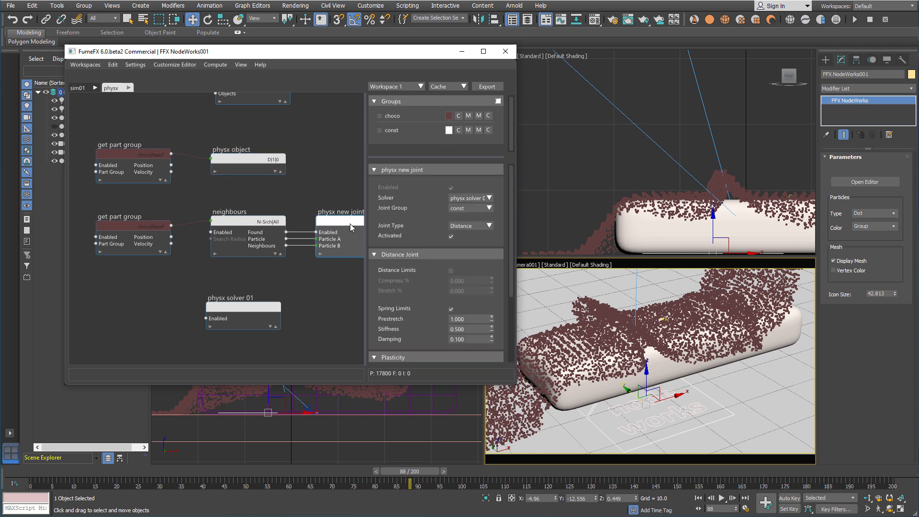
left_click(472, 329)
type("1")
key("Tab")
type("1")
key("Tab")
Export the cache with the changed joint settings and scrub the cached particles to frame 145
left_click_drag(412, 471, 307, 464)
key("w")
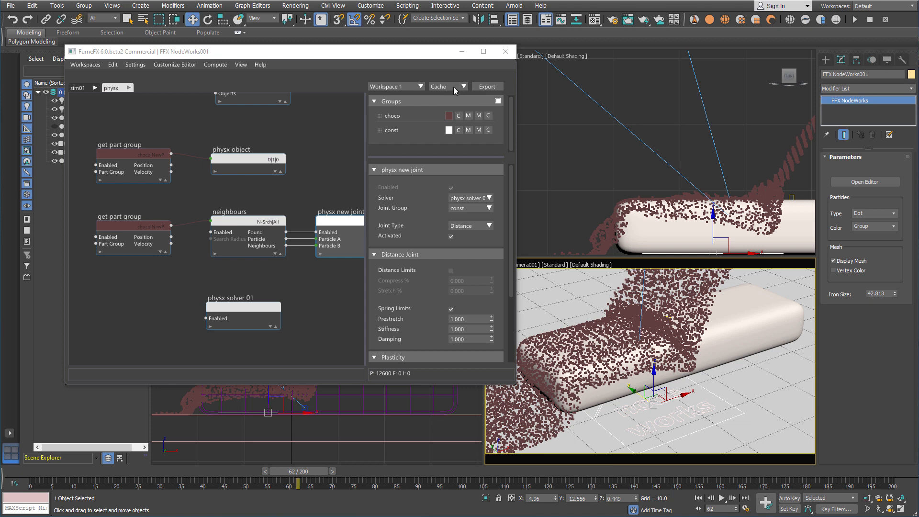
left_click(486, 88)
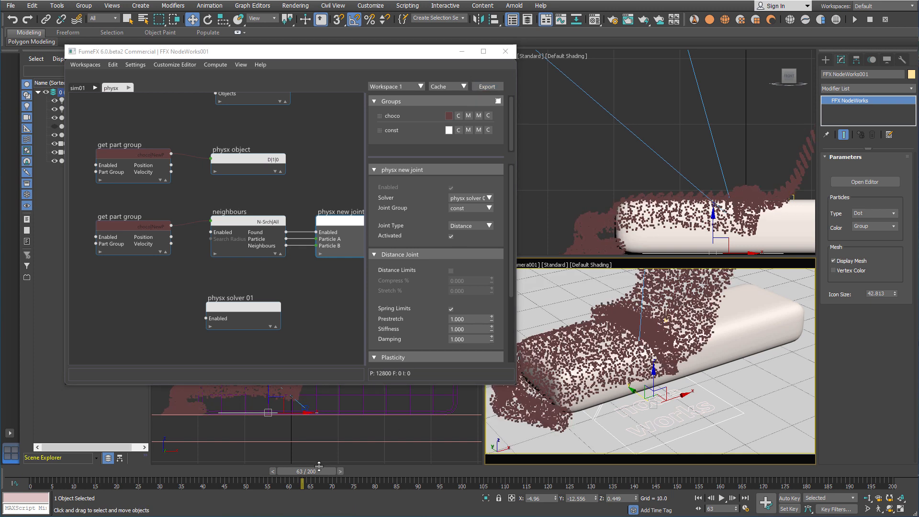
left_click_drag(312, 475, 766, 415)
key("w")
left_click_drag(46, 476, 654, 453)
key("w")
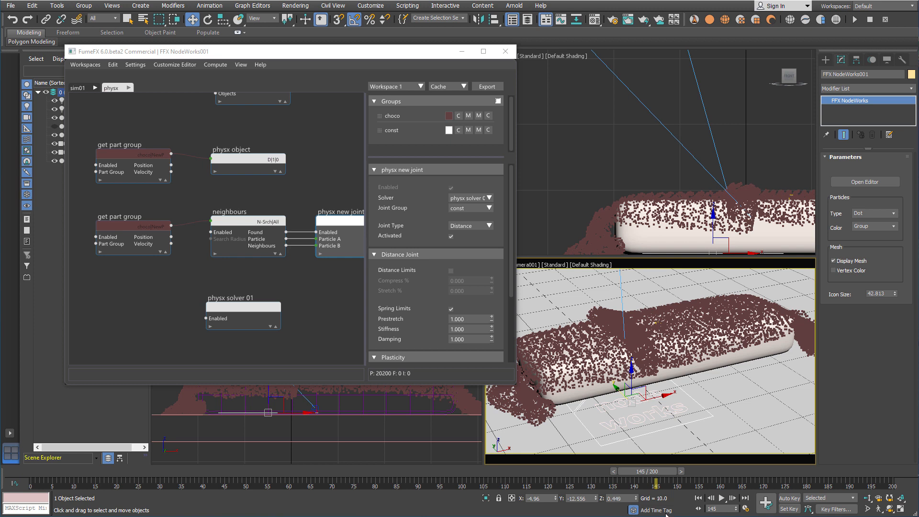
Return to frame 0 and set the Density of the gen on surface node in sim01 to 125
left_click(698, 498)
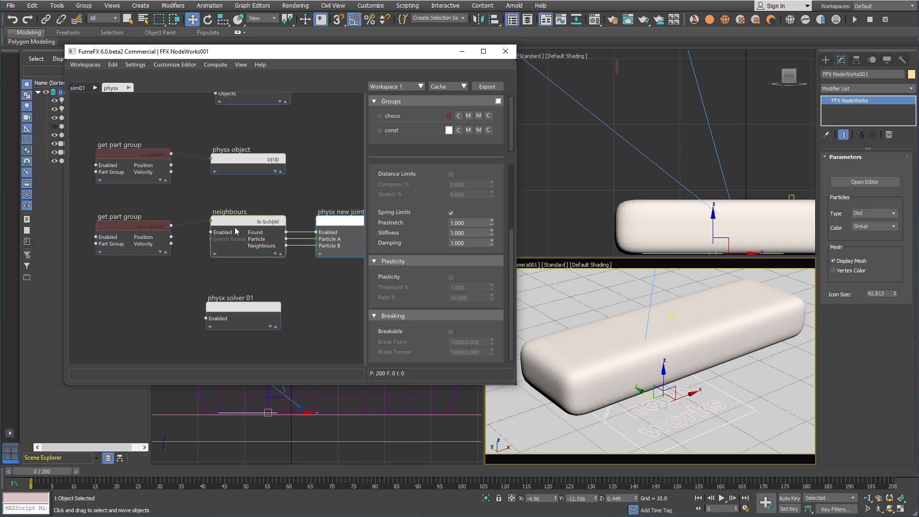
left_click(82, 90)
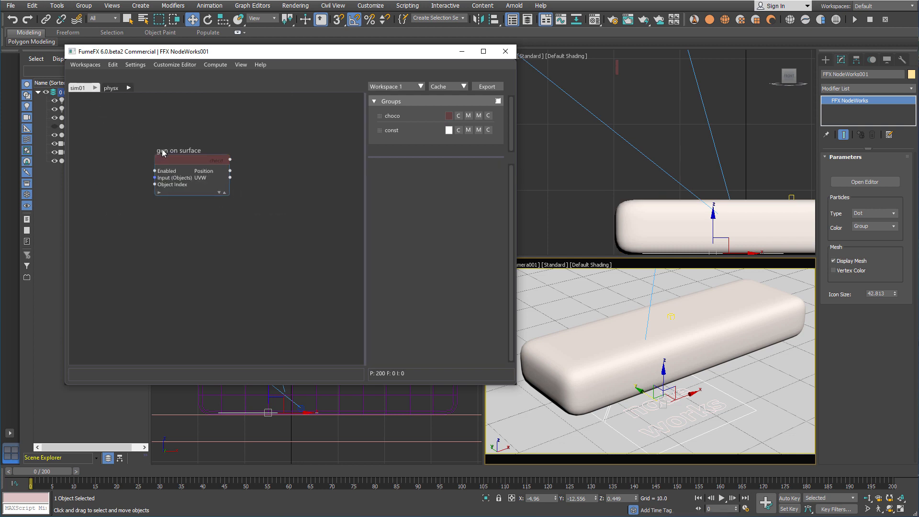
left_click(177, 157)
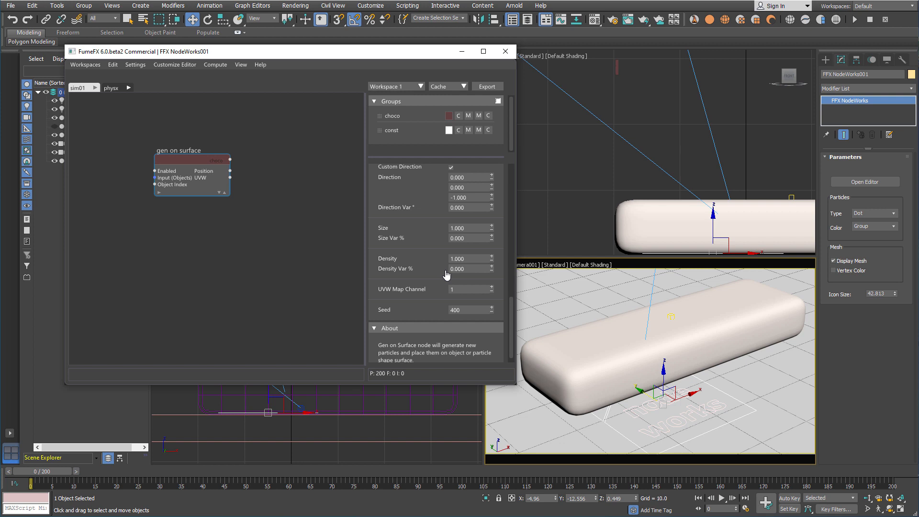
left_click(465, 229)
left_click(469, 259)
type("125")
key("Return")
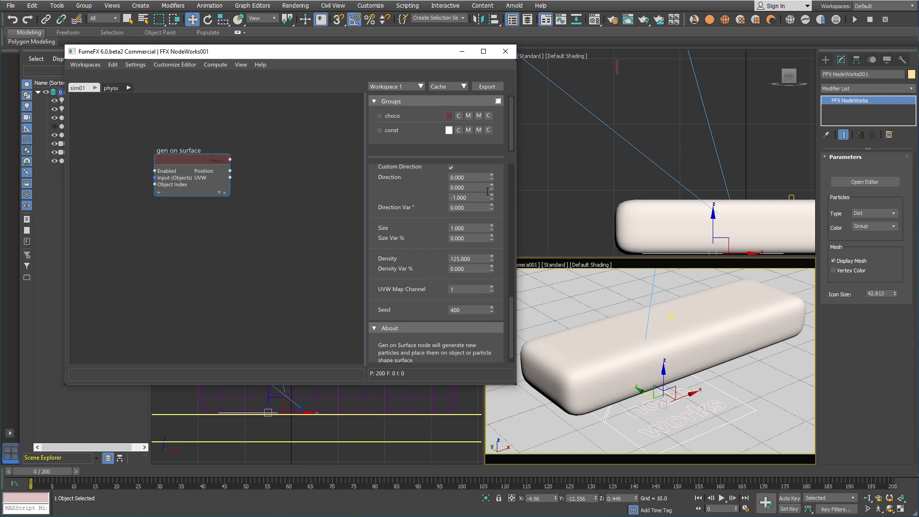
Export the cache with the new particle density and scrub the result to frame 125
left_click(485, 88)
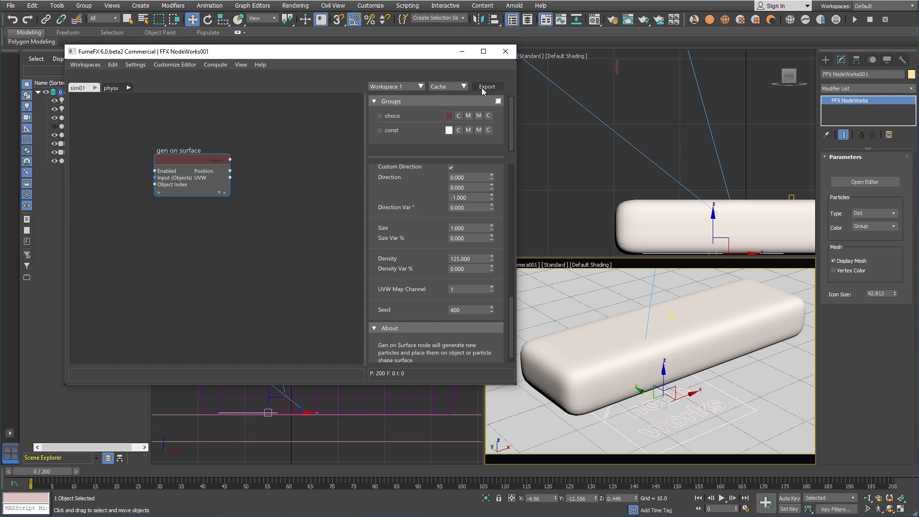
left_click_drag(56, 472, 583, 403)
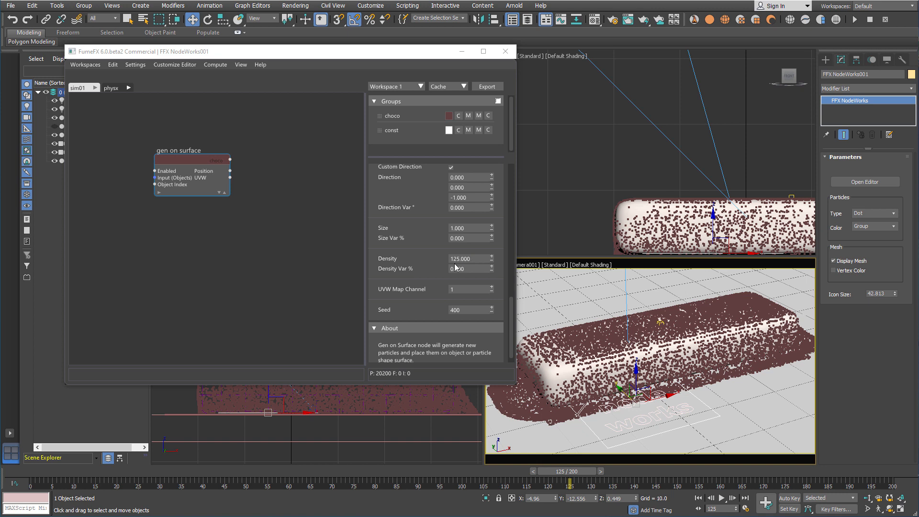
Set the Maximum Count of the neighbours node in the physx graph to 100 and return to frame 0
left_click(112, 87)
left_click(341, 221)
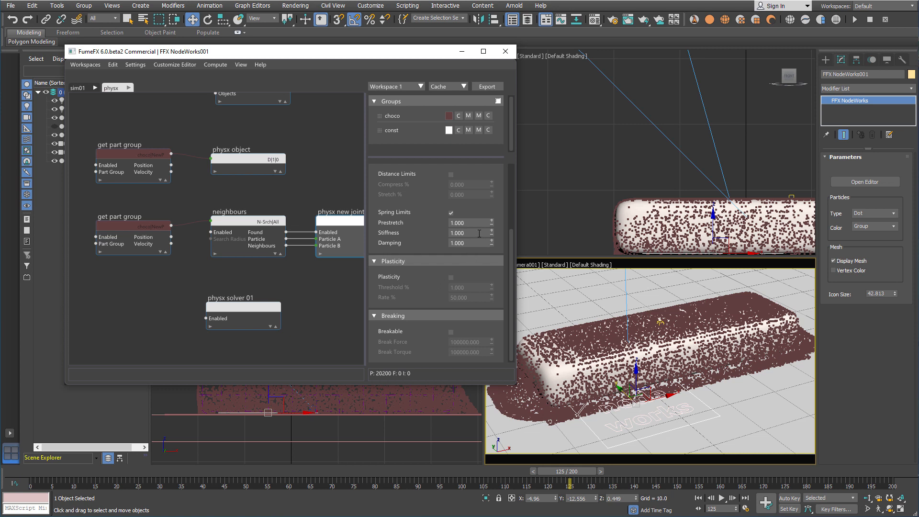
left_click(263, 232)
left_click(466, 210)
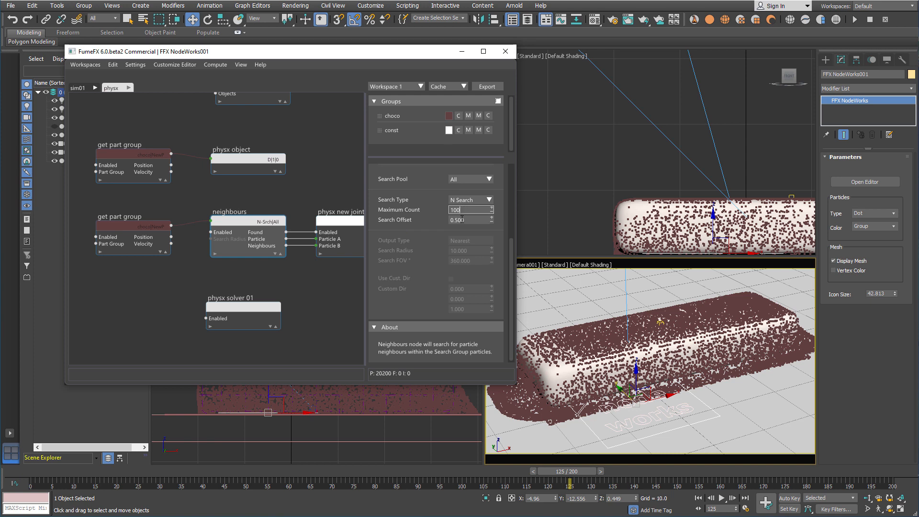
left_click_drag(54, 473, 632, 438)
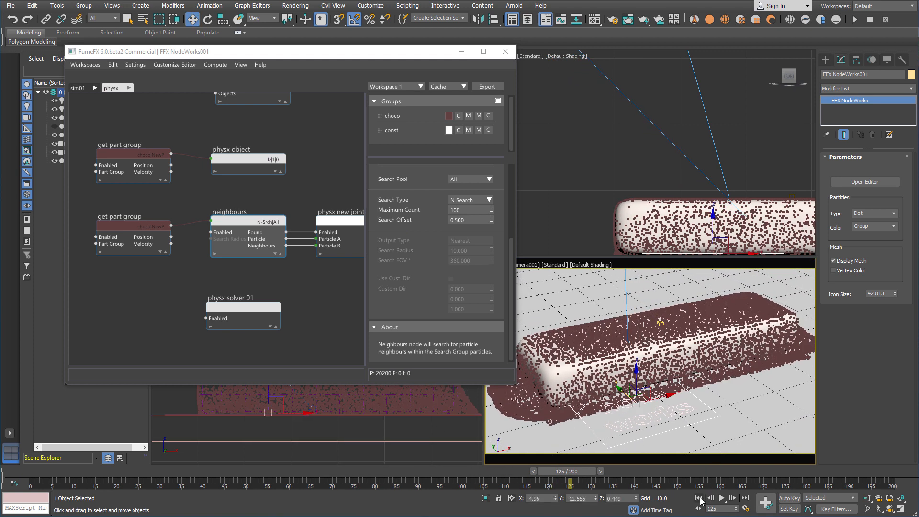
left_click(699, 497)
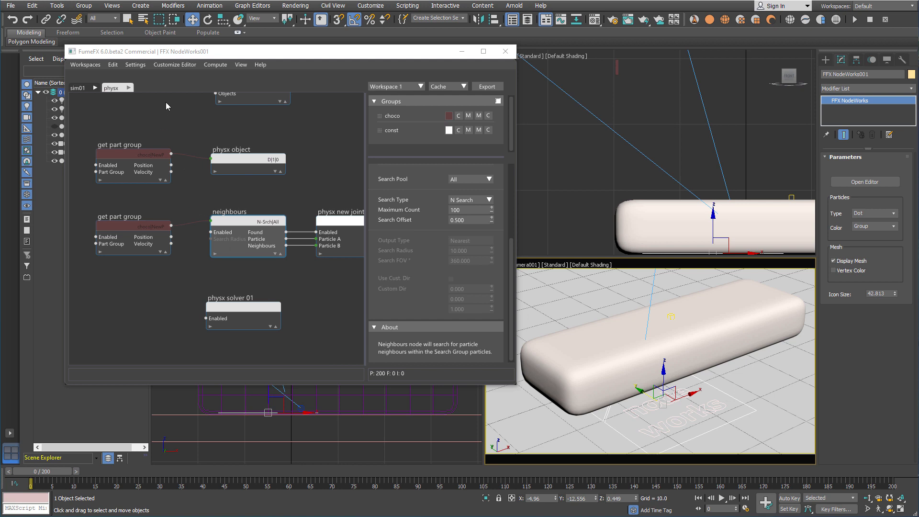
Add a sim02 graph after the physx graph in Workspace 1
right_click(148, 89)
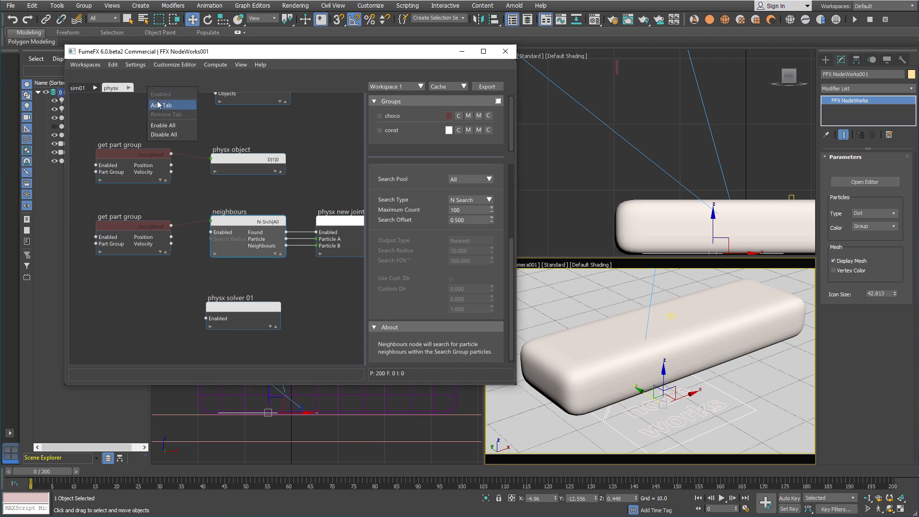
left_click(158, 335)
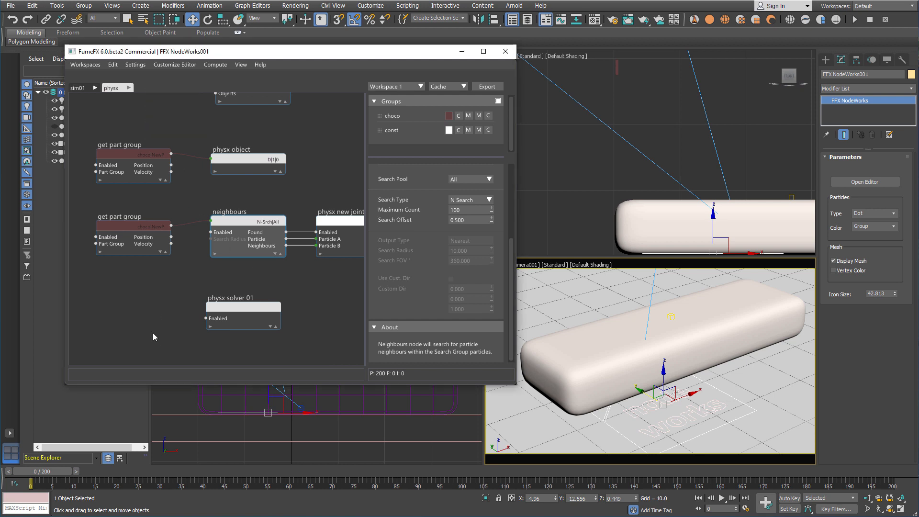
scroll(153, 333, "down", 2)
left_click(151, 335)
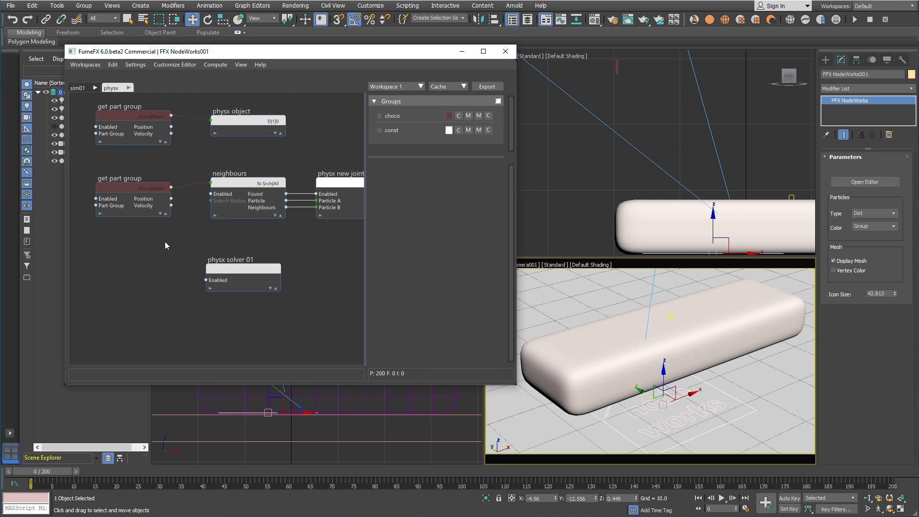
right_click(138, 90)
left_click(154, 105)
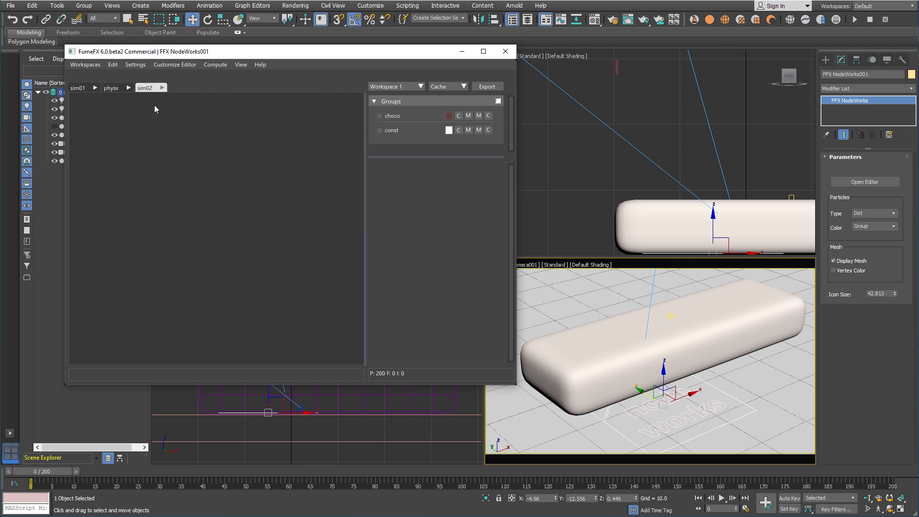
Create a get part group node for choco in sim02 and connect a new ISurf node to its output
right_click(123, 156)
right_click(119, 137)
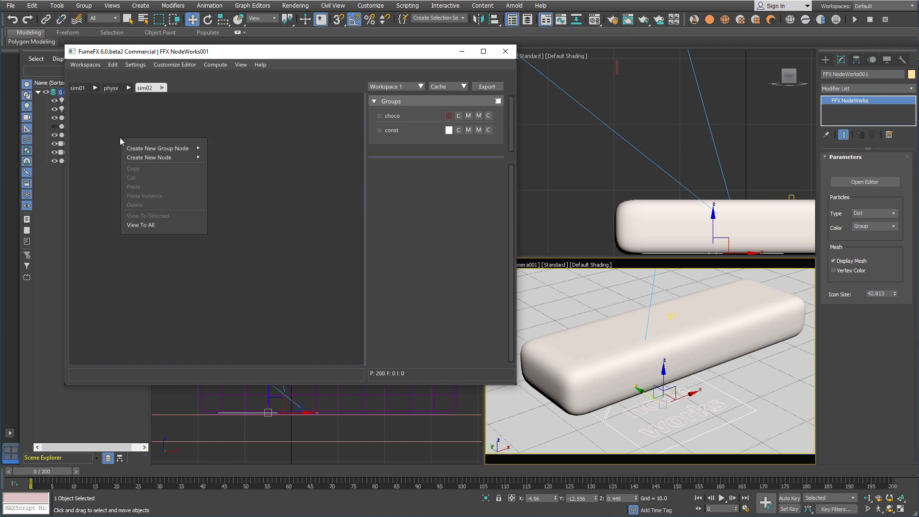
mouse_move(192, 148)
left_click(222, 155)
left_click_drag(184, 143, 228, 163)
type("isurf")
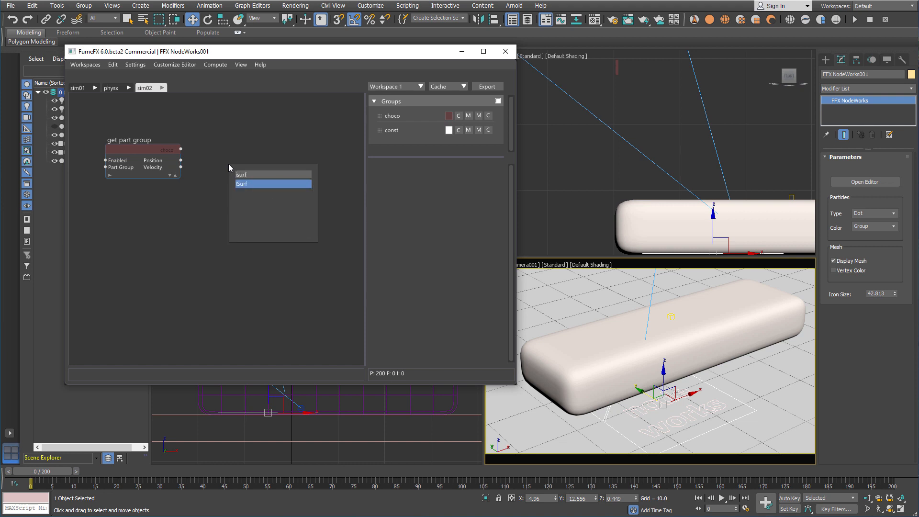
key("Return")
Switch the playback mode to Interactive and advance to frame 2 to preview the ISurf mesh
left_click(438, 86)
left_click(447, 107)
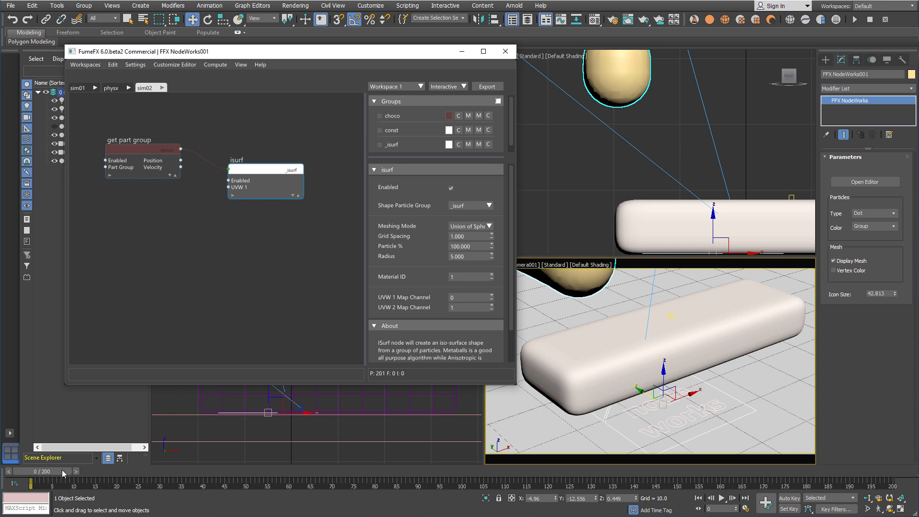
left_click_drag(62, 471, 20, 474)
key("w")
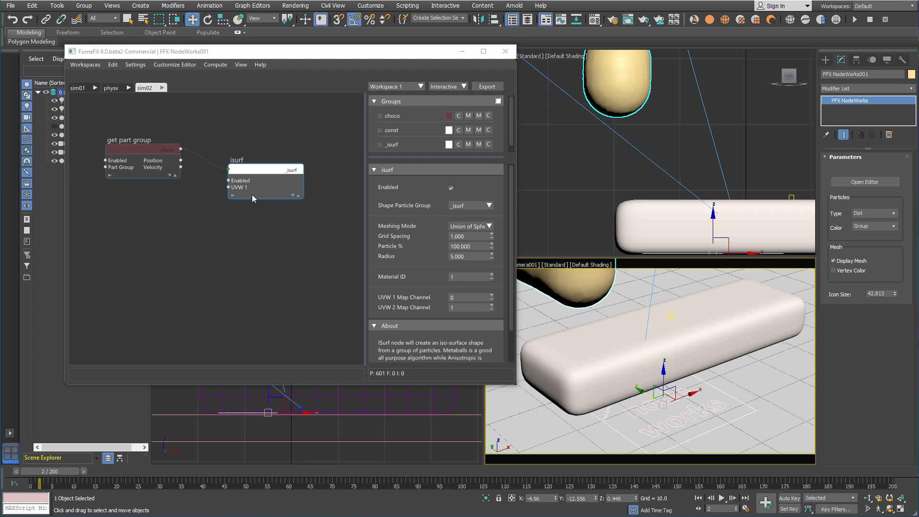
Remove the sim02 graph from Workspace 1
left_click(146, 88)
left_click(165, 110)
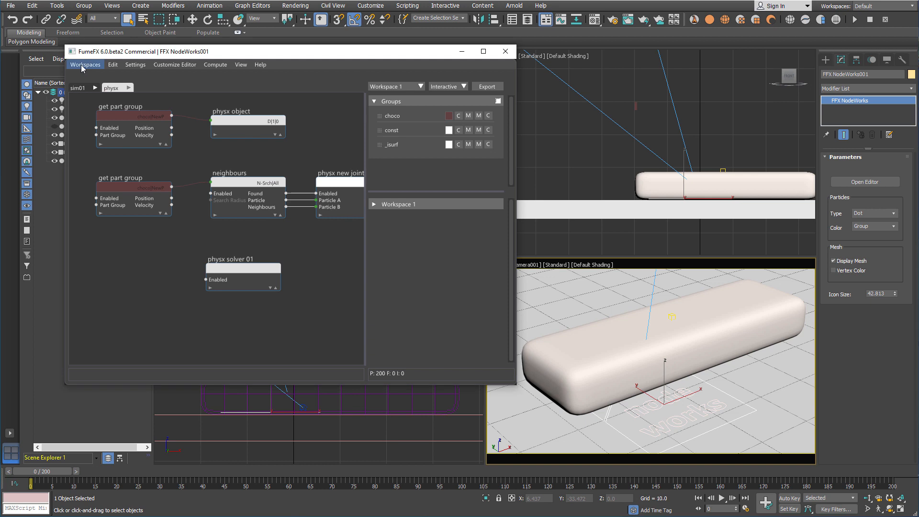
Add a second workspace to the NodeWorks object and switch the editor to Workspace 2
right_click(450, 203)
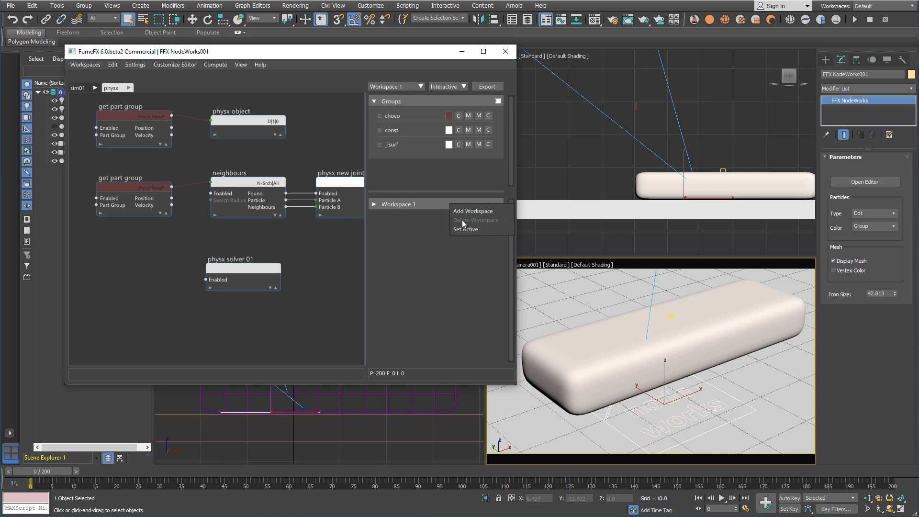
left_click(462, 211)
left_click(409, 87)
left_click(406, 107)
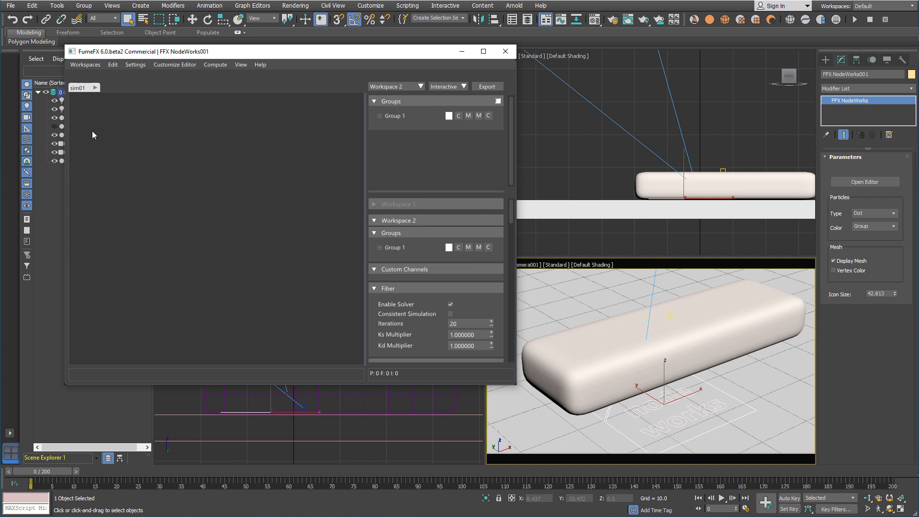
Create a Load Particle Cache node in sim01 of Workspace 2 and load C:\FumeFXCaches\choco_0193.nxd into its Path
right_click(125, 129)
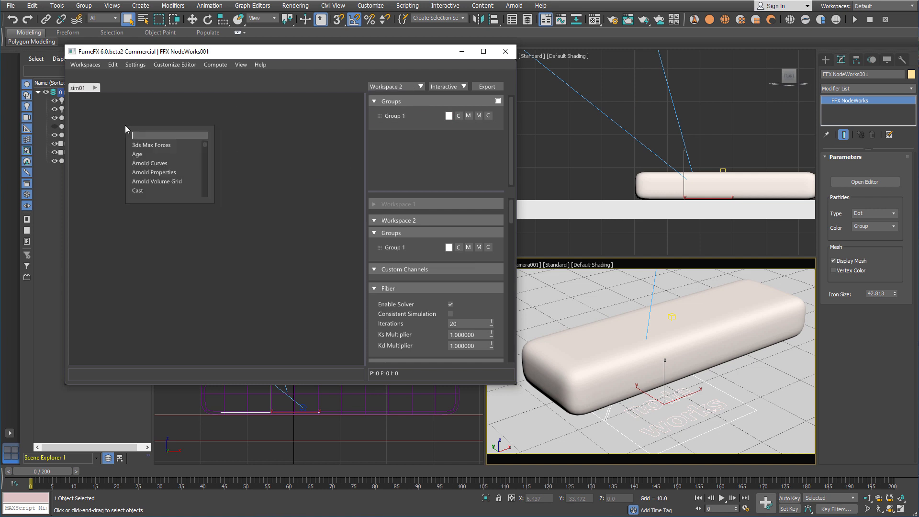
type("load")
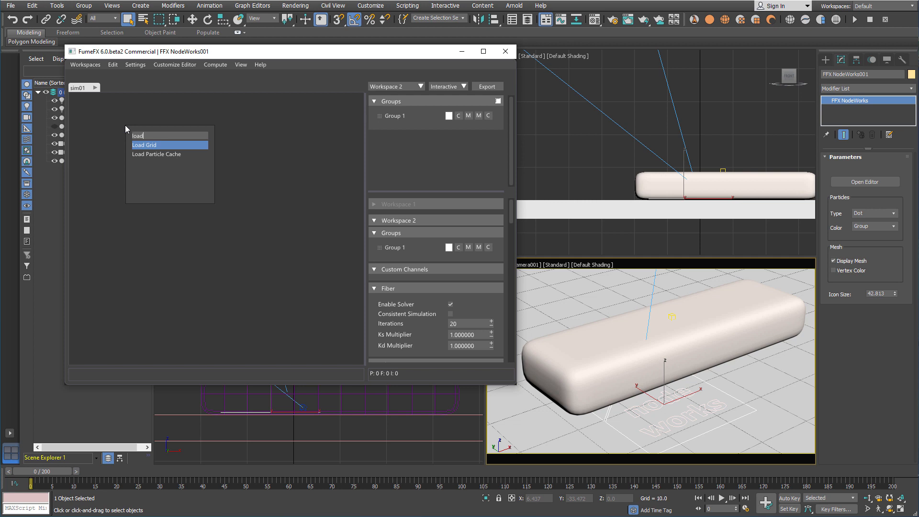
key("Down")
key("Return")
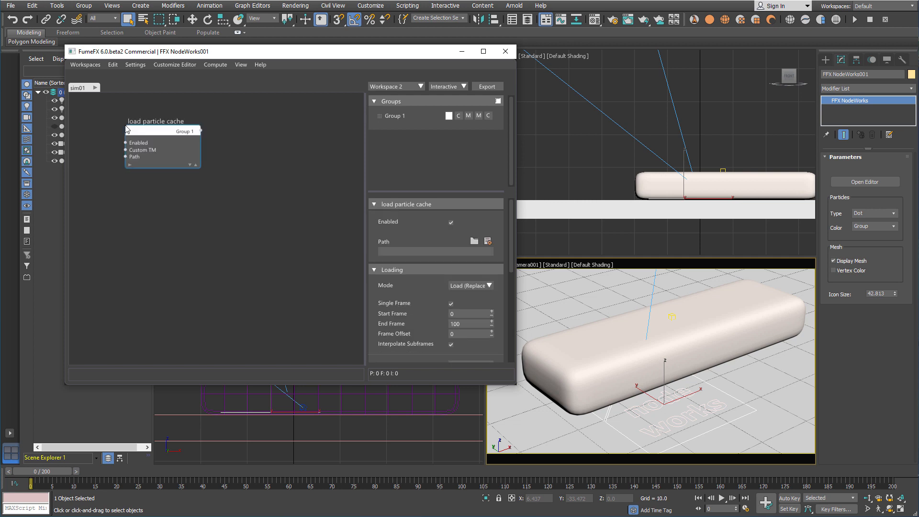
left_click(475, 242)
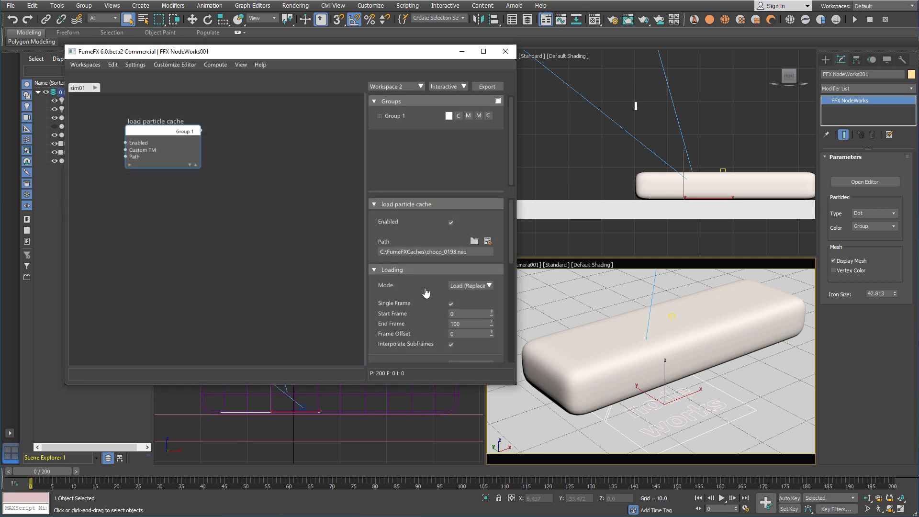
Set the loading Mode of the load particle cache node to Import (Track)
left_click_drag(425, 290, 443, 161)
scroll(411, 230, "up", 3)
left_click(490, 227)
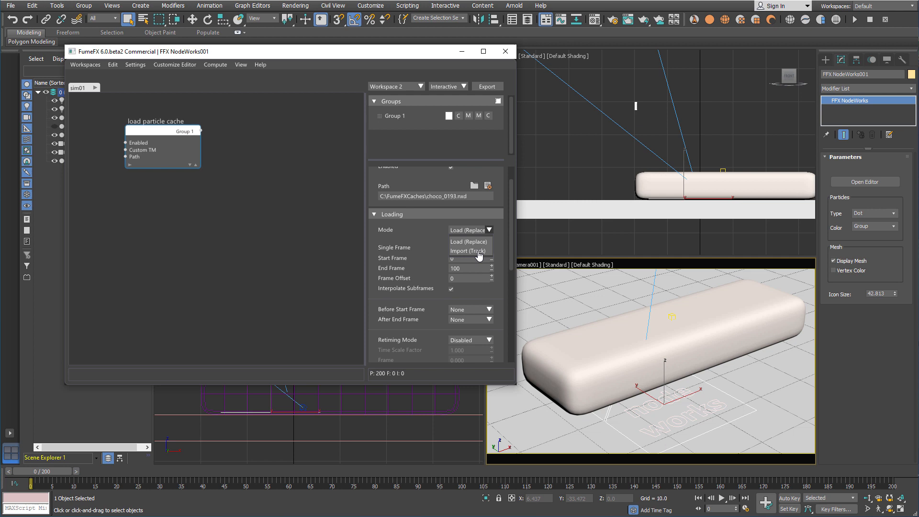
left_click(479, 251)
left_click(489, 230)
left_click(501, 262)
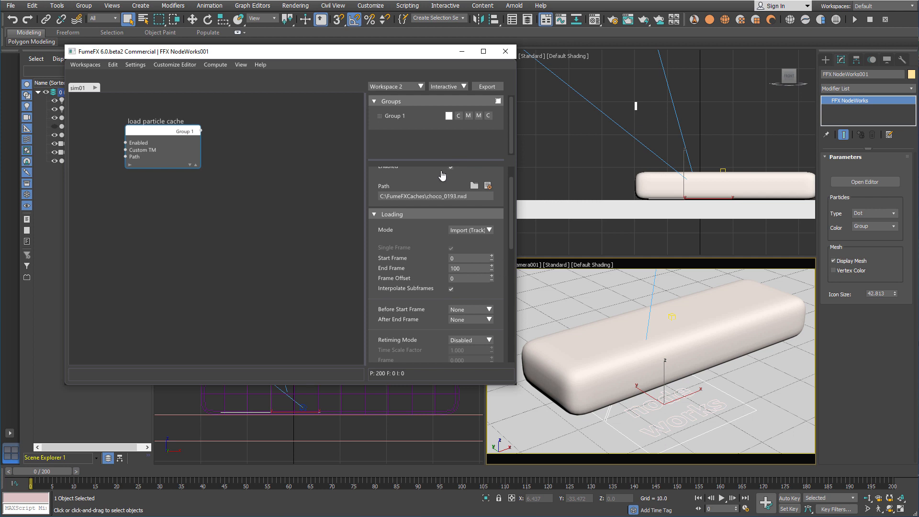
Enable Create Missing Groups and Create Missing Channels on the load particle cache node and enlarge the groups list
left_click_drag(494, 245, 513, 235)
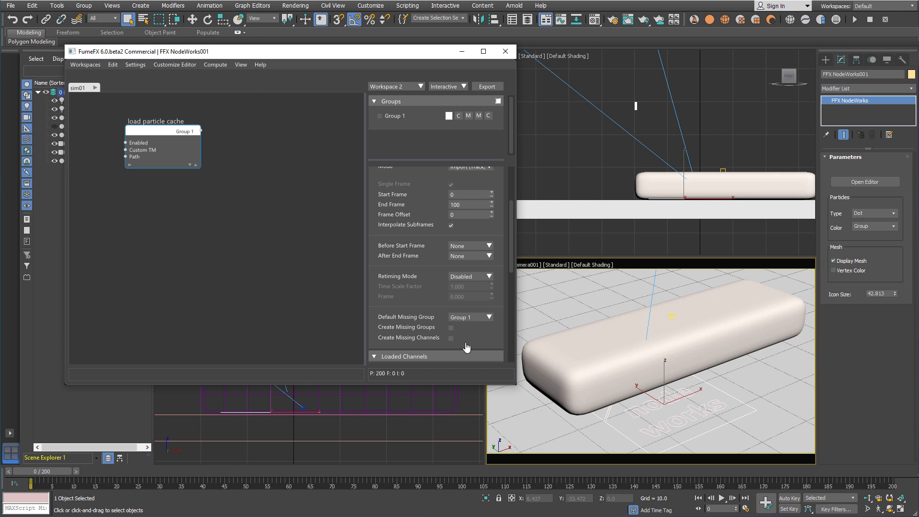
left_click(452, 328)
left_click(452, 338)
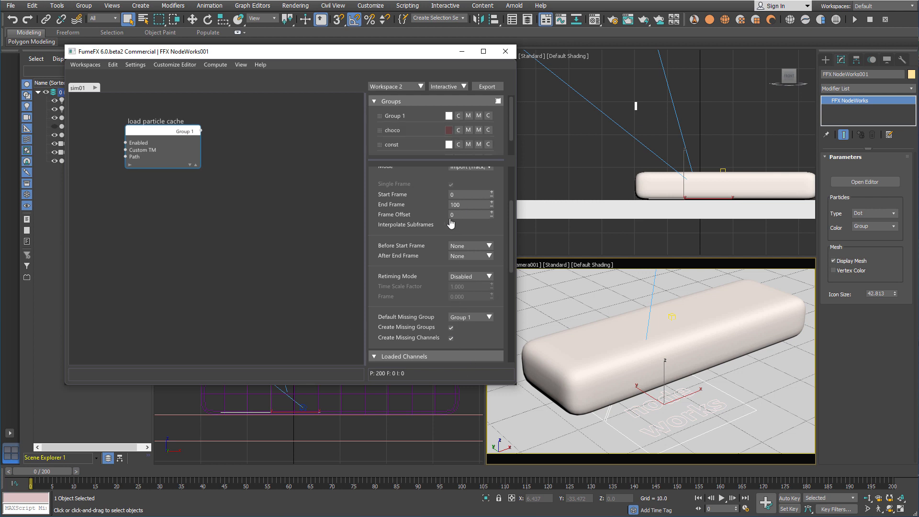
left_click_drag(424, 163, 428, 189)
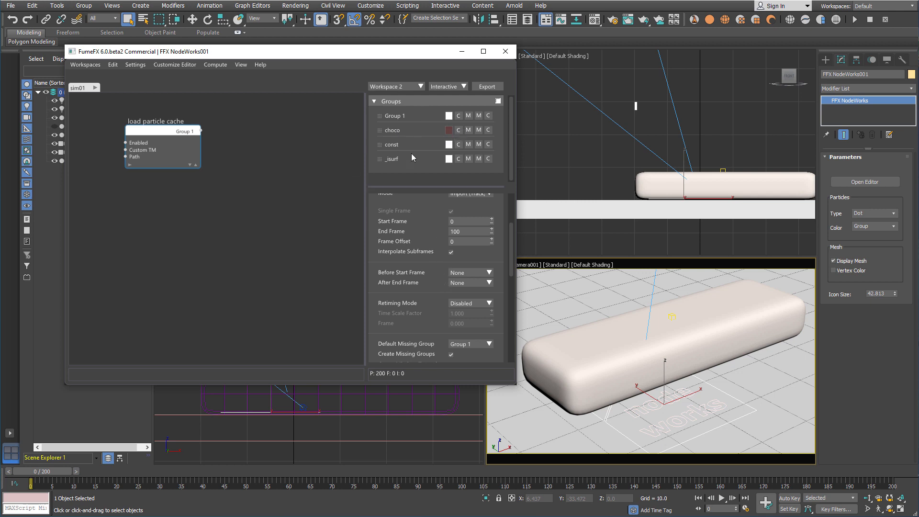
scroll(437, 263, "down", 1)
Compare the Cached Attributes enabled in the caching settings of Workspace 1 with those of Workspace 2
left_click(409, 87)
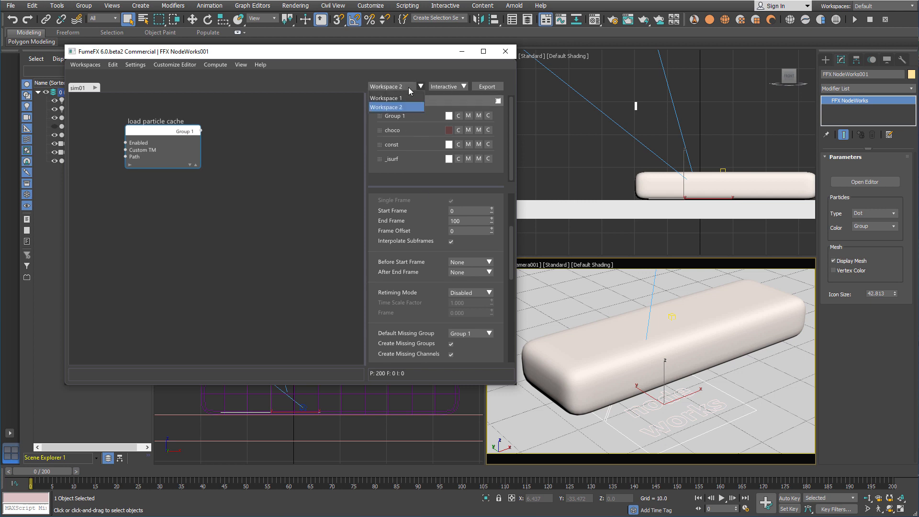
left_click(404, 97)
right_click(415, 174)
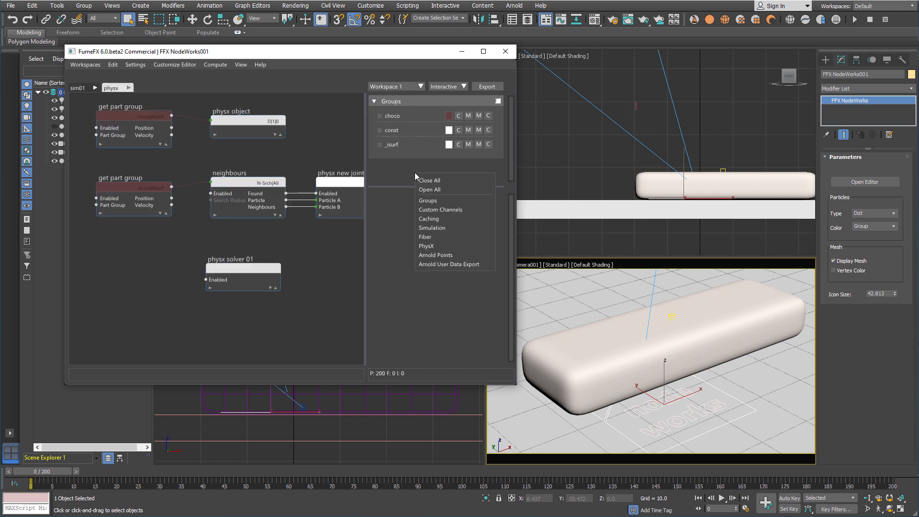
left_click(437, 218)
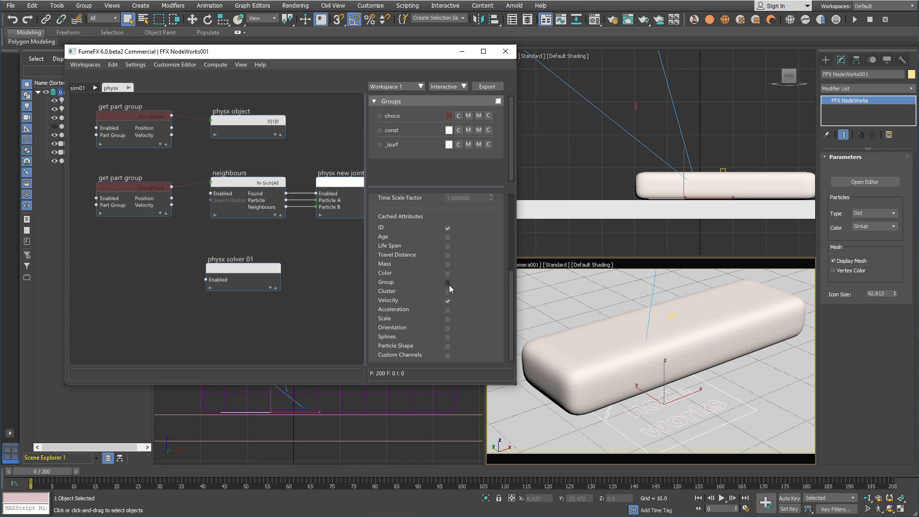
left_click(418, 86)
left_click(407, 106)
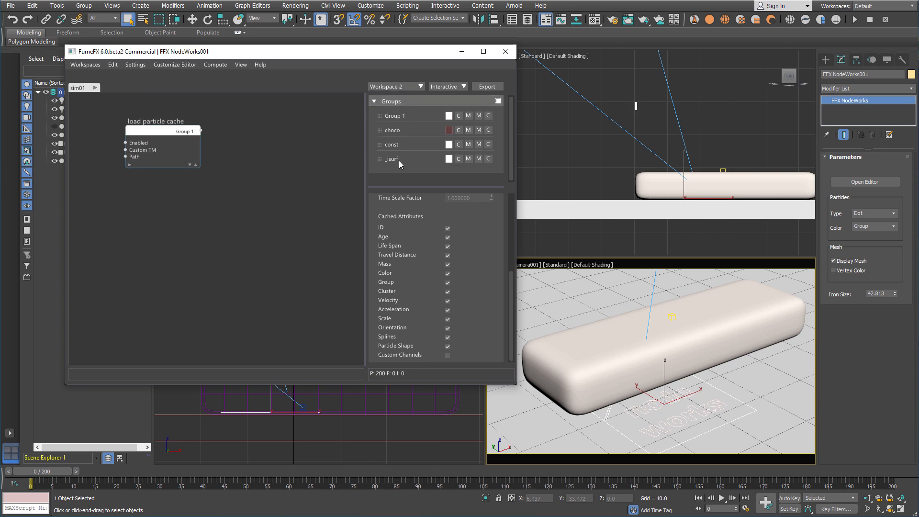
Disable Create Missing Groups and Create Missing Channels on the load particle cache node
left_click(176, 138)
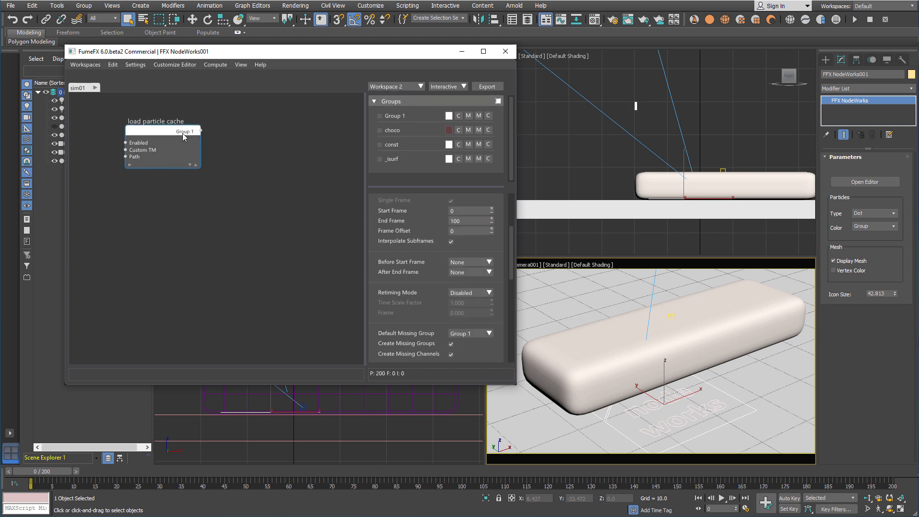
left_click(451, 344)
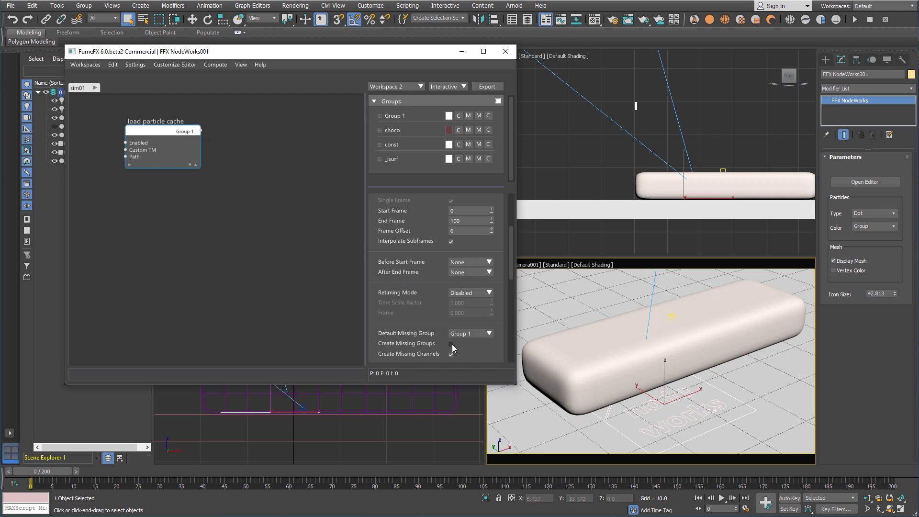
left_click(451, 354)
Delete the choco, const and _isurf groups from Workspace 2, leaving only Group 1
right_click(392, 131)
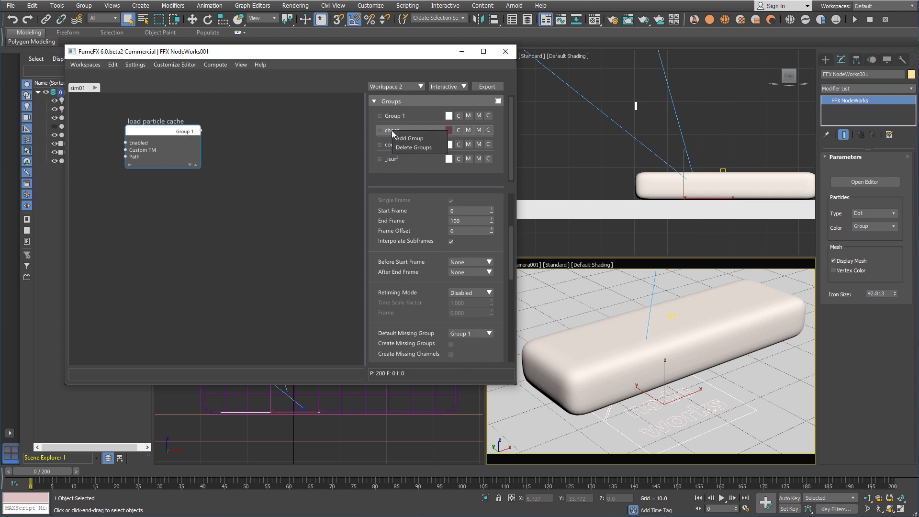
left_click(413, 147)
right_click(395, 131)
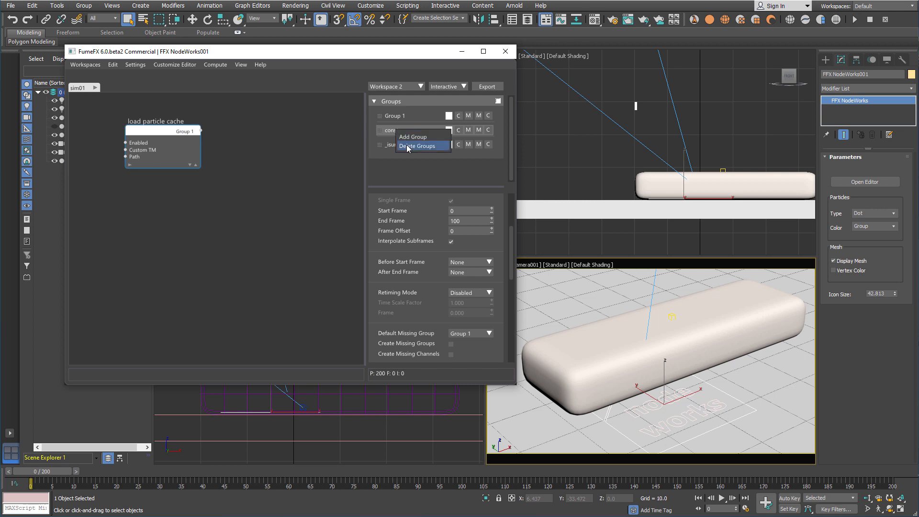
left_click(408, 147)
right_click(392, 131)
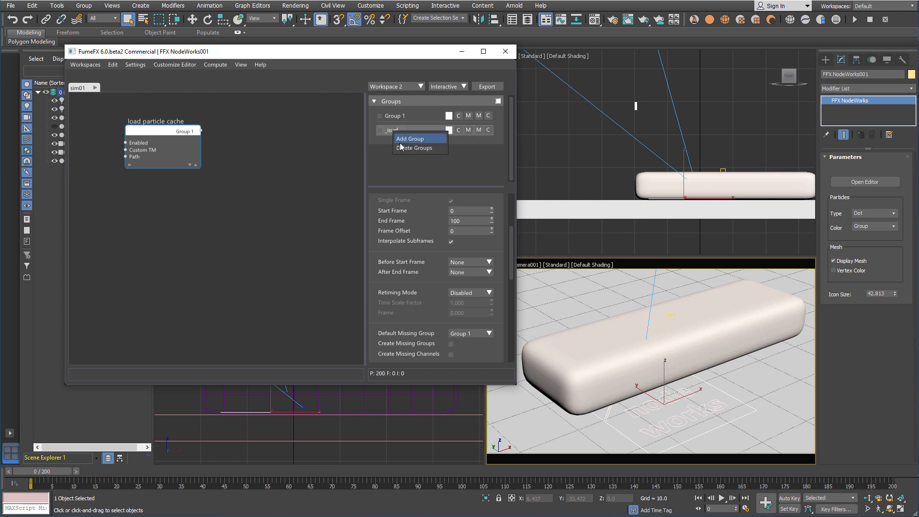
left_click(413, 147)
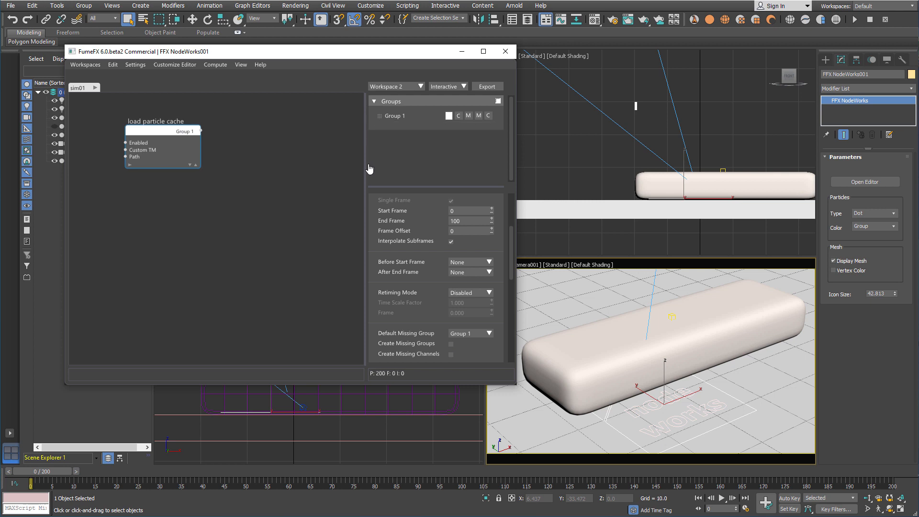
Add a get part group node for Group 1 and connect its output to a new isurf node
right_click(133, 202)
mouse_move(162, 216)
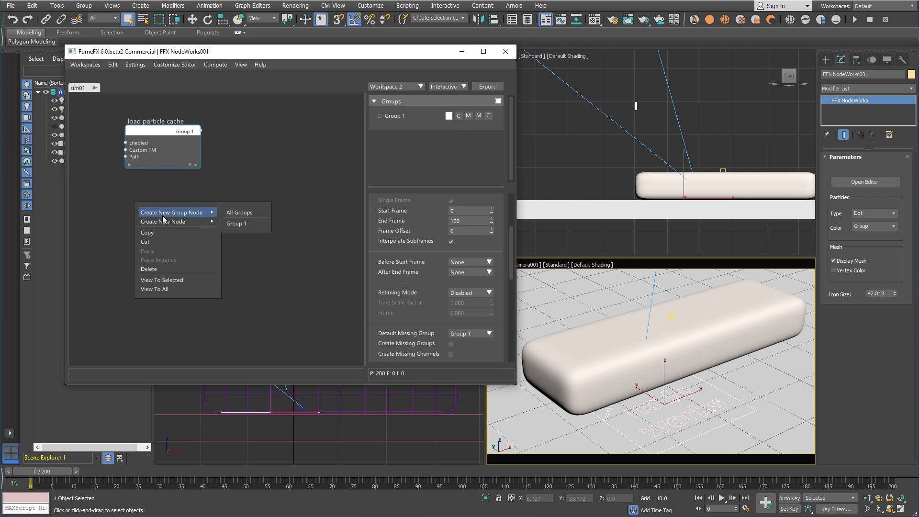
mouse_move(228, 224)
left_click(239, 221)
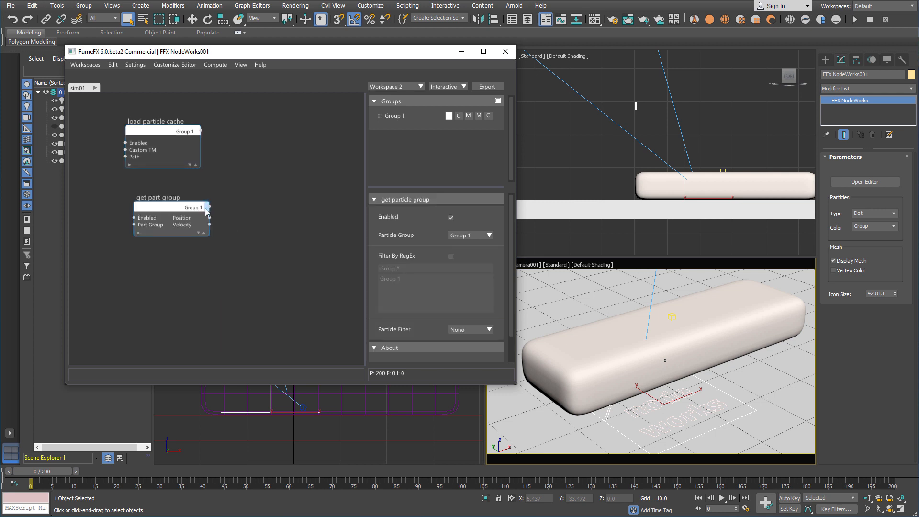
right_click(245, 217)
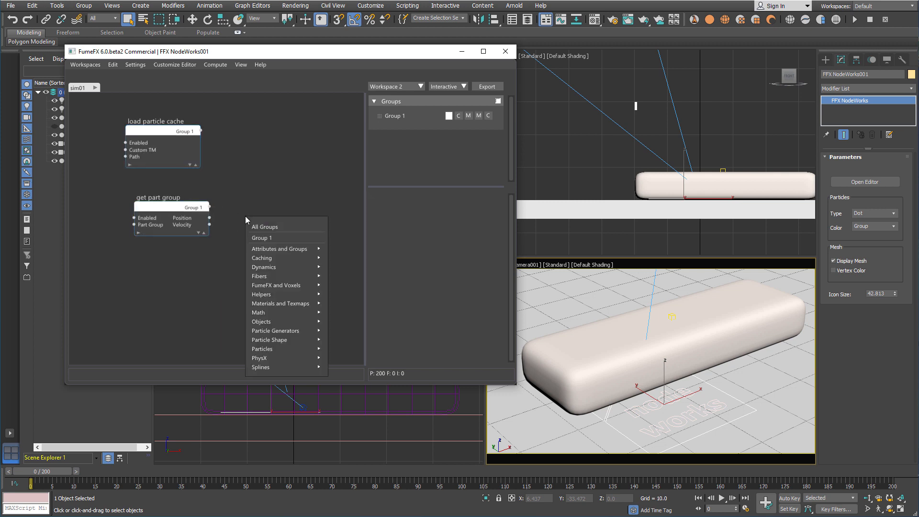
type("isurf")
key("Return")
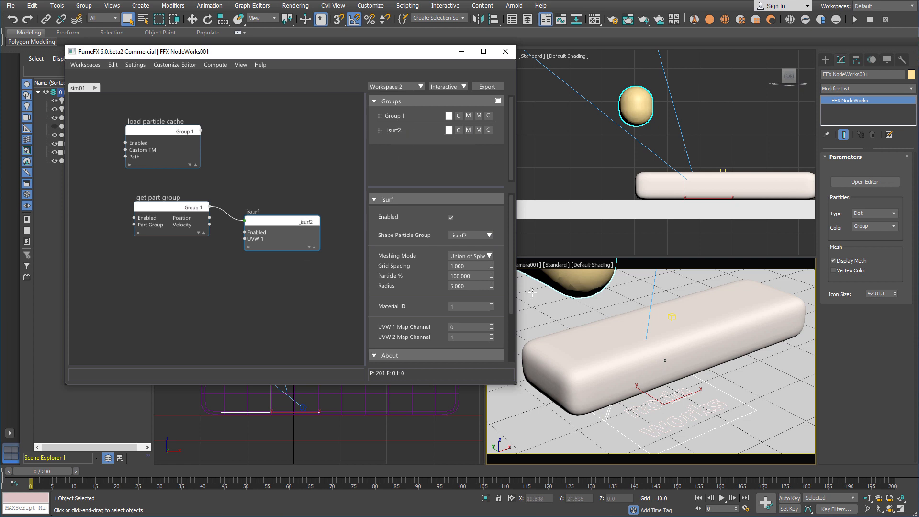
Set the isurf node's Grid Spacing to 0.4 and its Radius to 0.8
left_click_drag(468, 267, 433, 274)
type("0")
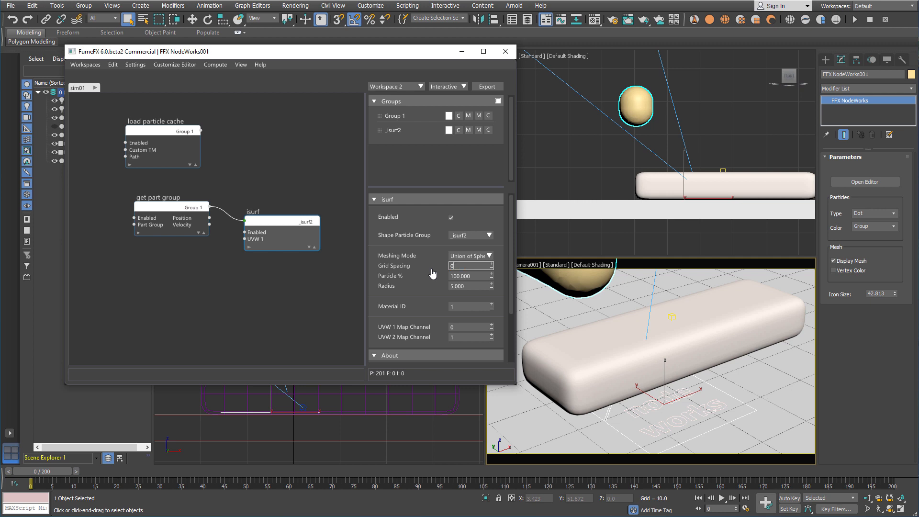
type(".4")
key("Tab")
key("Tab")
type("0.")
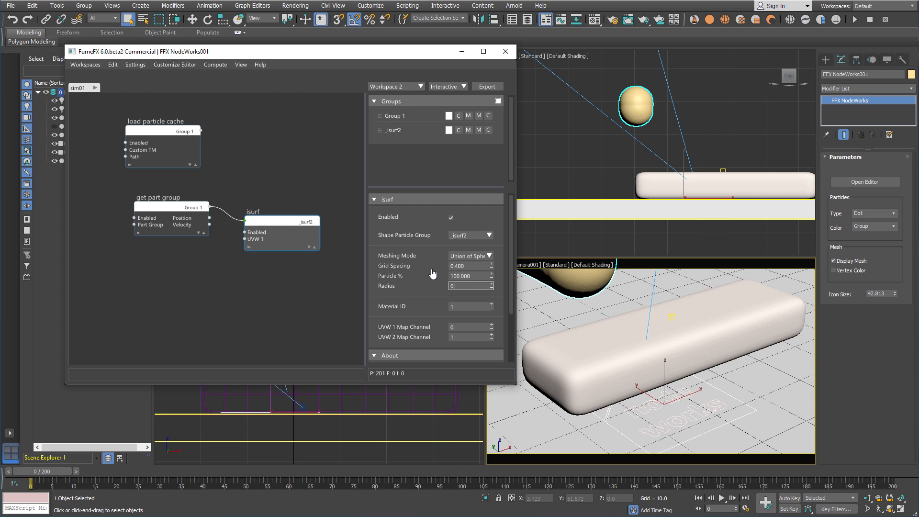
type("8")
key("Return")
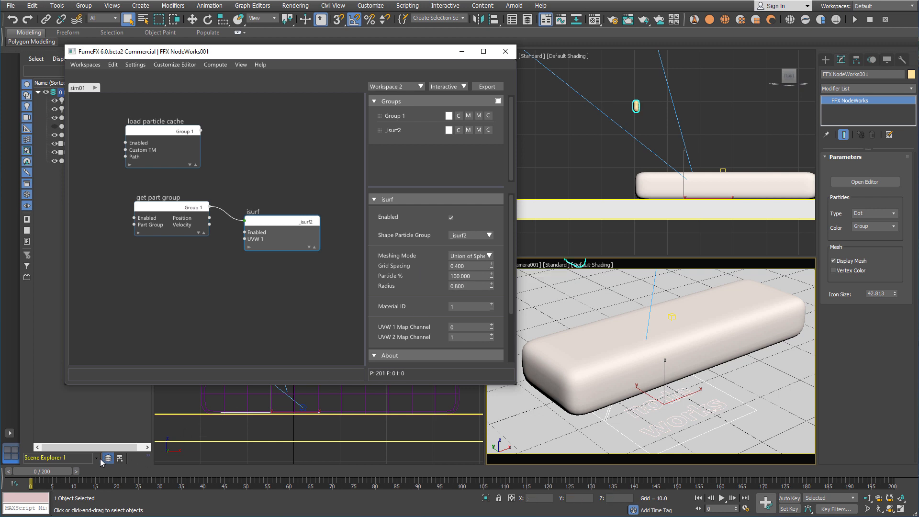
Go to frame 45 and set the isurf node's Meshing Mode to Zhu-Bridson
left_click_drag(79, 469, 256, 469)
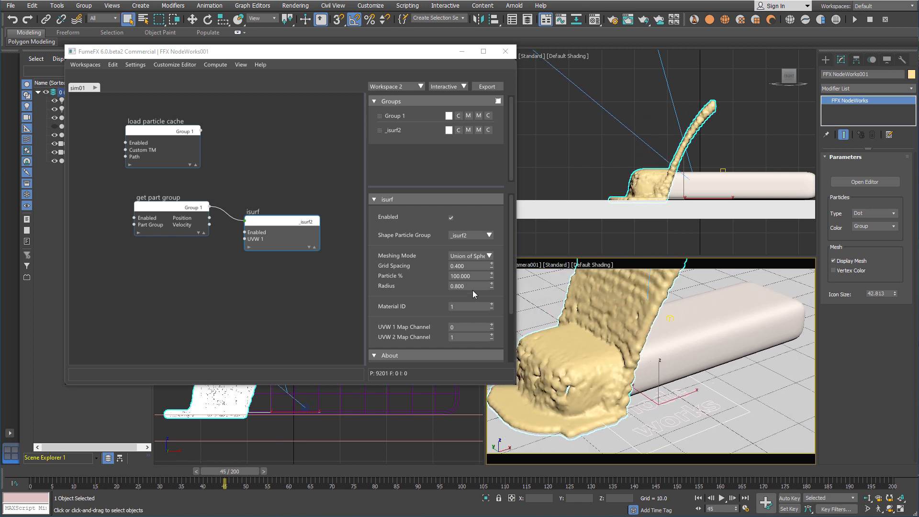
left_click(487, 256)
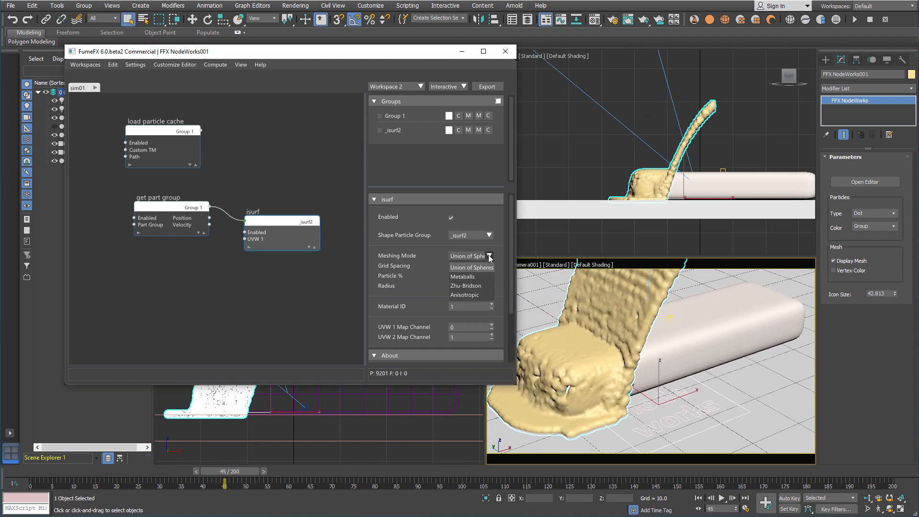
left_click(480, 287)
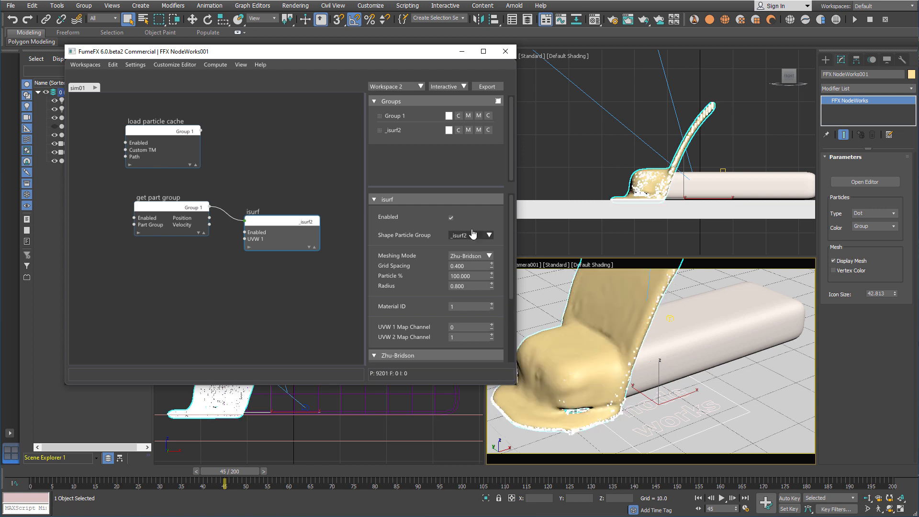
Set the isurf node's Zhu-Bridson Threshold to 6
left_click_drag(458, 187, 458, 155)
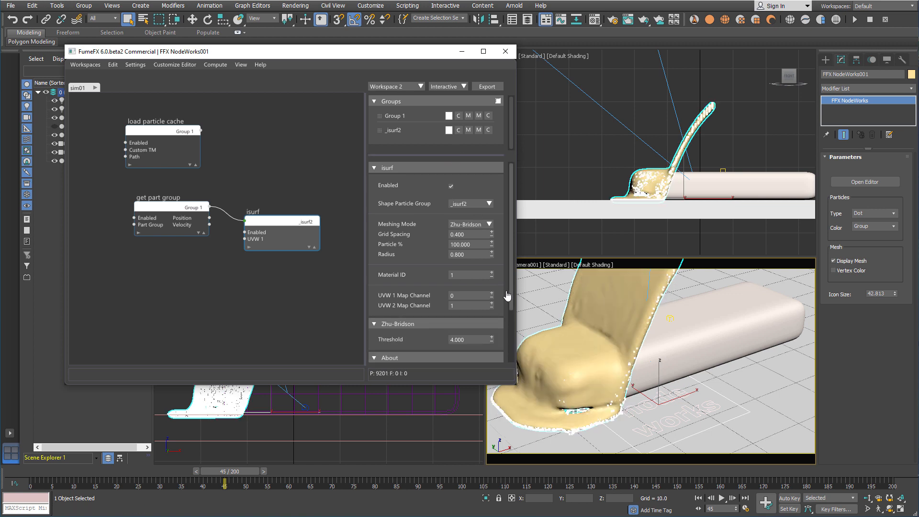
scroll(465, 296, "down", 3)
double_click(477, 295)
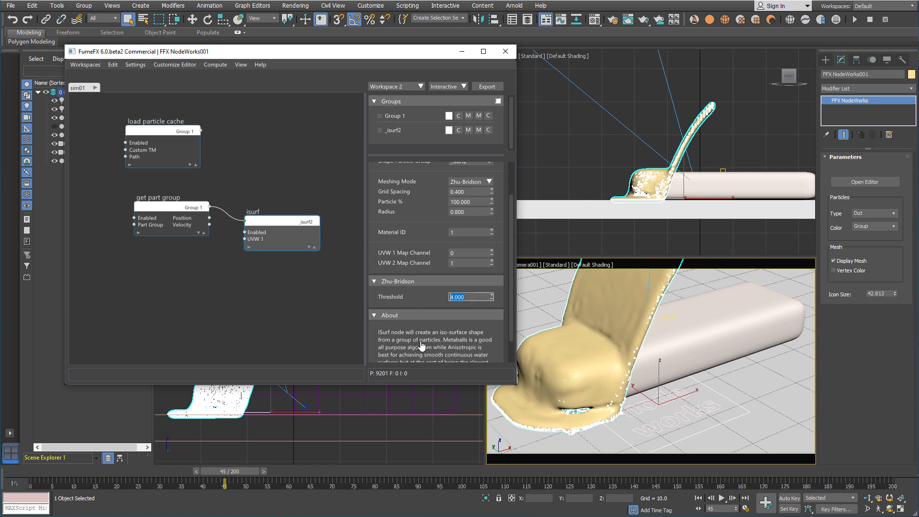
type("6")
key("Return")
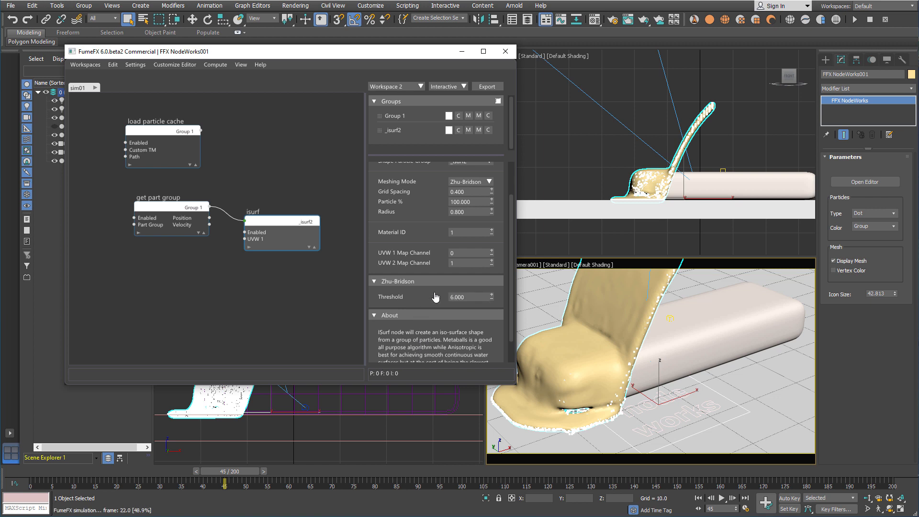
Set the isurf node's Radius to 1
double_click(472, 212)
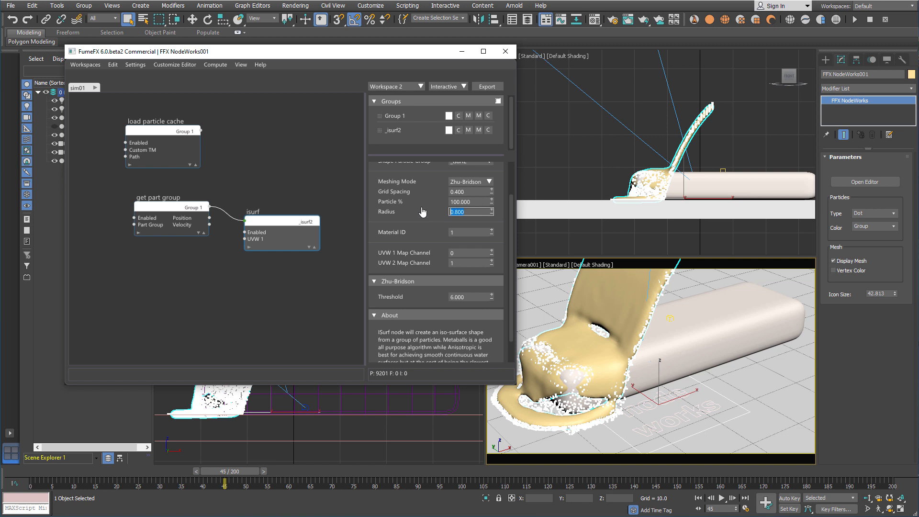
type("1")
key("Return")
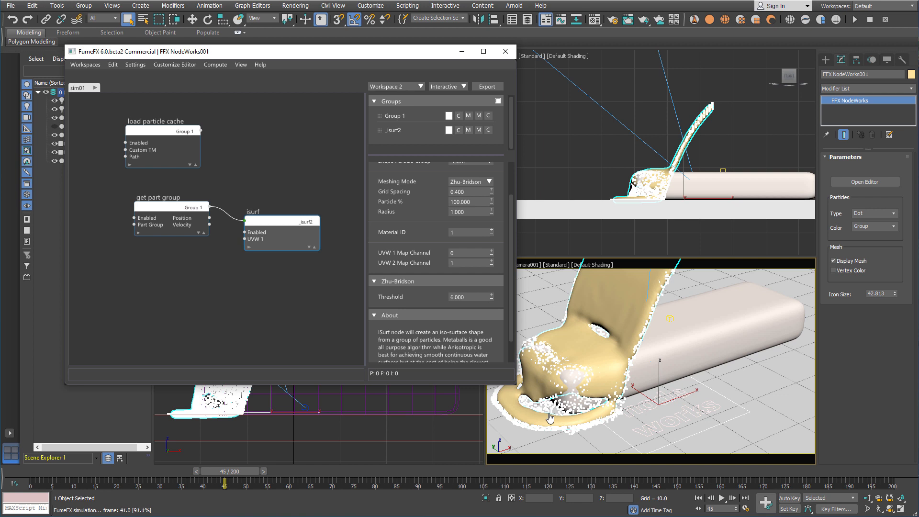
Go to frame 20 and set the isurf node's Radius to 0.8
left_click(128, 472)
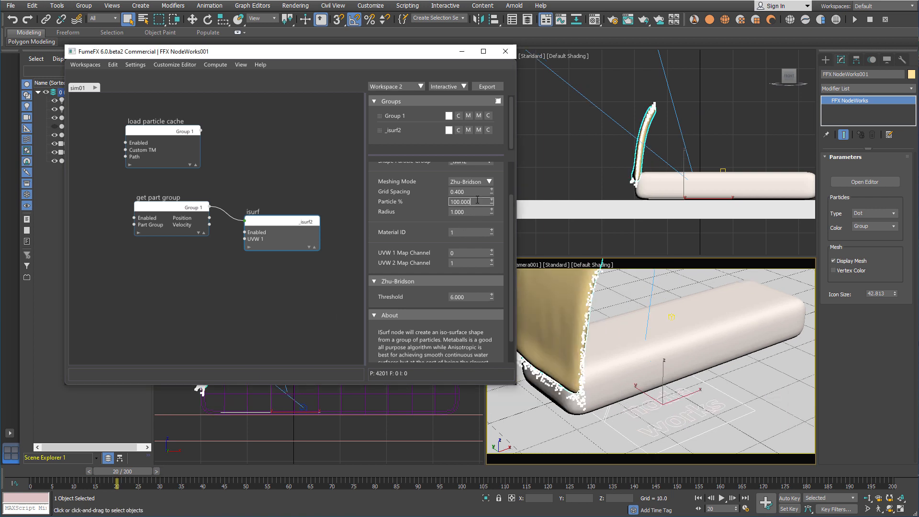
left_click(452, 212)
double_click(453, 212)
type("0.8")
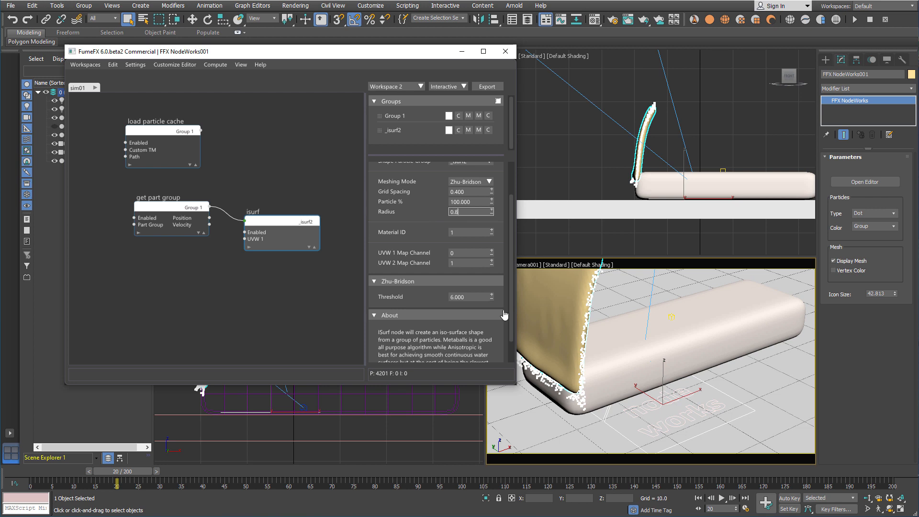
left_click(467, 297)
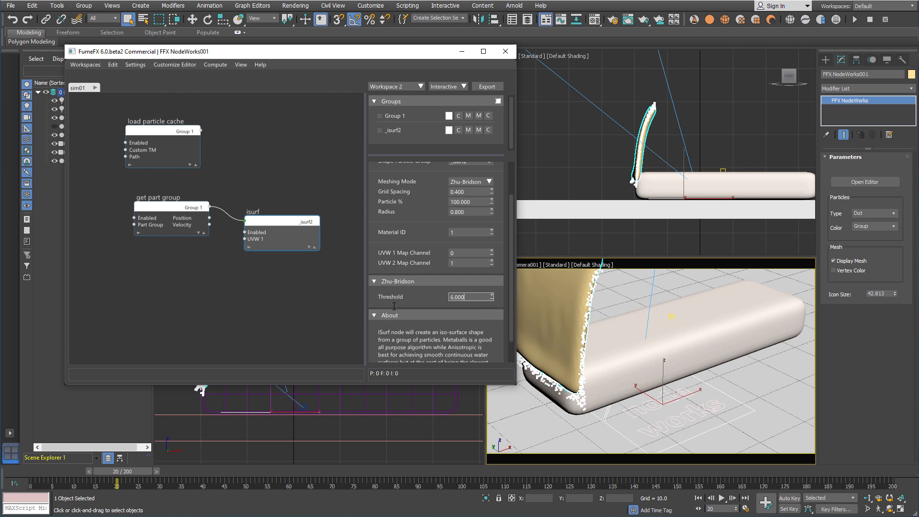
key("Return")
Go to frame 39 and set the Zhu-Bridson Threshold to 4
left_click(207, 474)
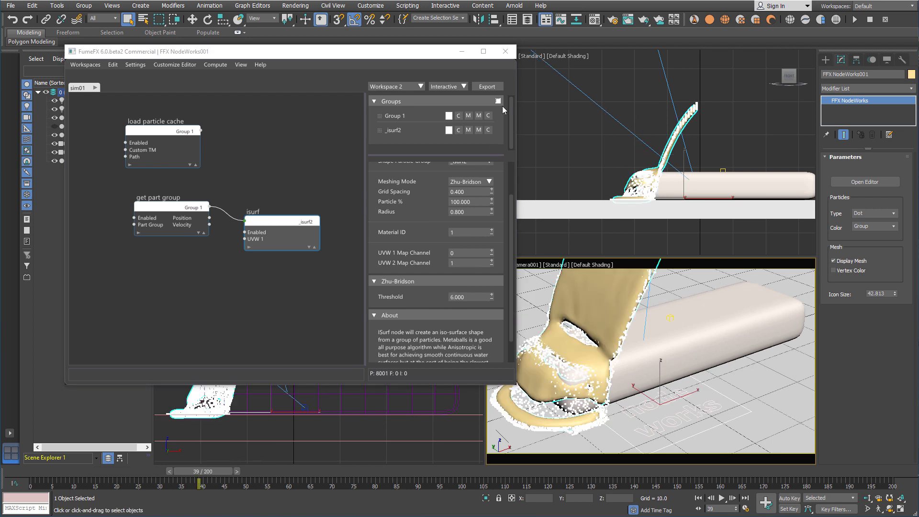
left_click_drag(472, 297, 402, 306)
type("4")
key("Return")
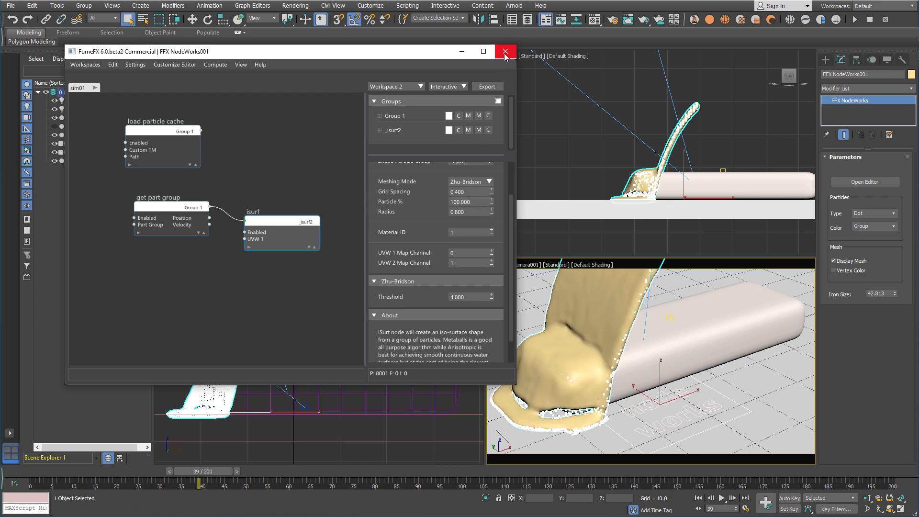
Close the NodeWorks editor and render the scene at frame 10 in the Arnold RenderView
left_click(505, 51)
left_click(514, 6)
left_click(526, 23)
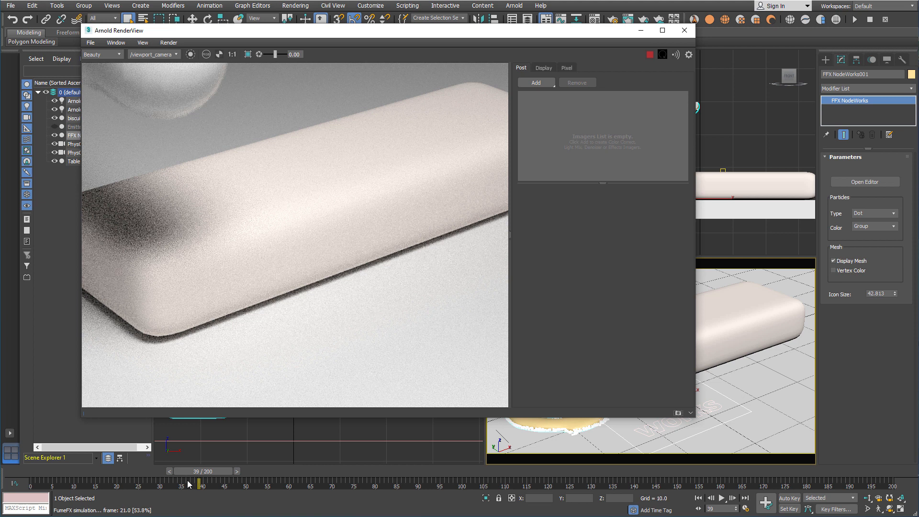
left_click(87, 473)
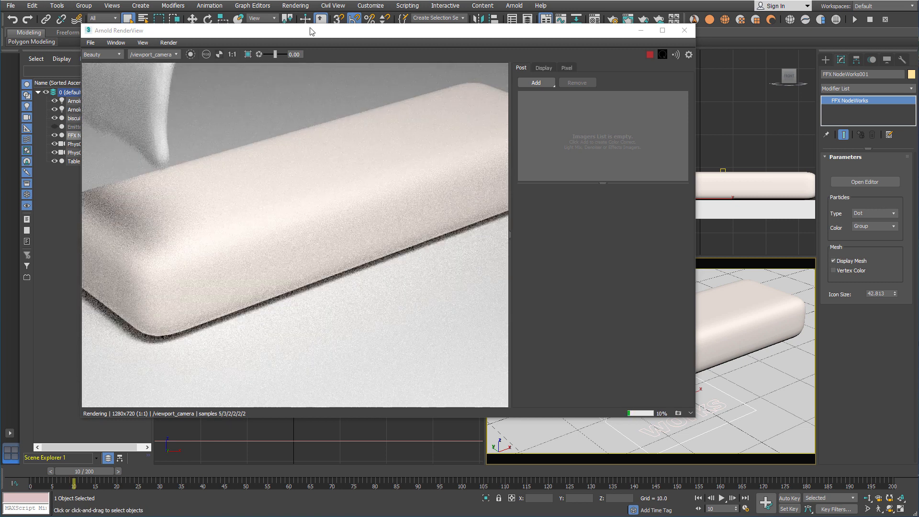
Assign the Chocolate Standard Surface material to the selected FFX NodeWorks mesh, uncovering the main toolbar first and closing the Material Editor when done
left_click_drag(310, 31, 312, 38)
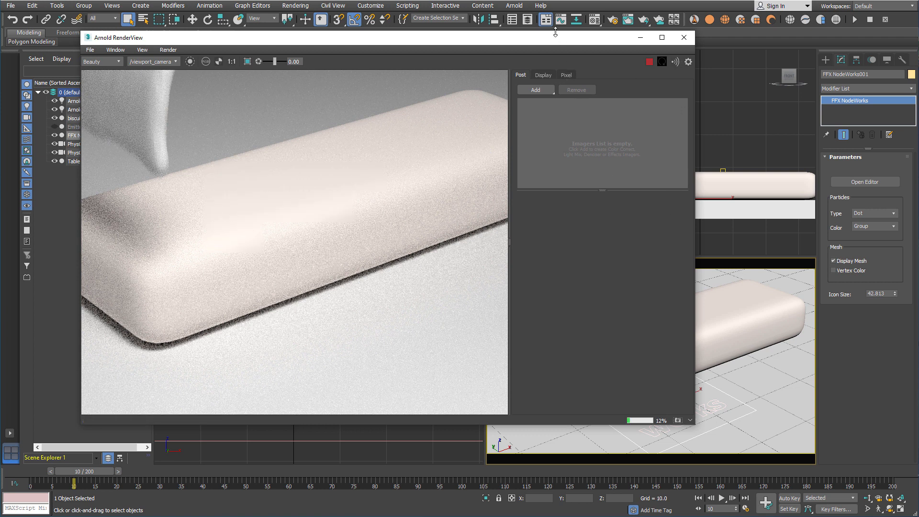
left_click_drag(555, 31, 558, 57)
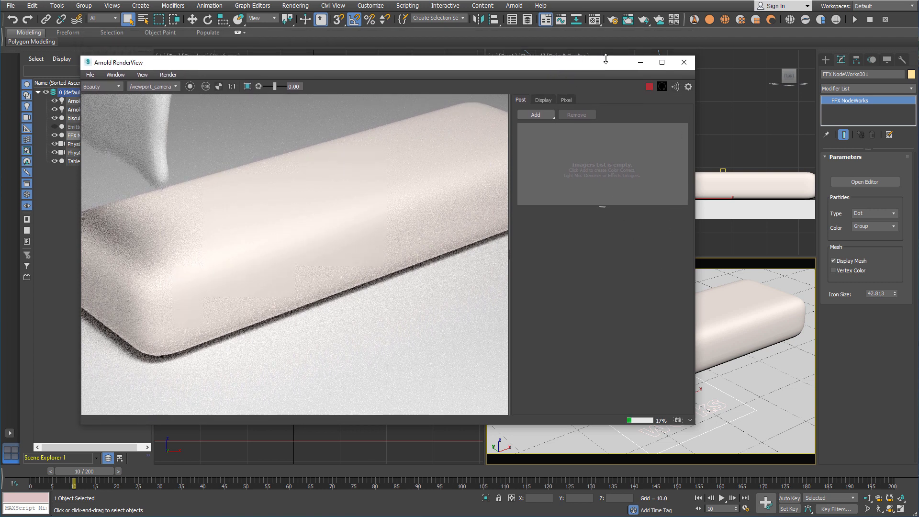
left_click(595, 19)
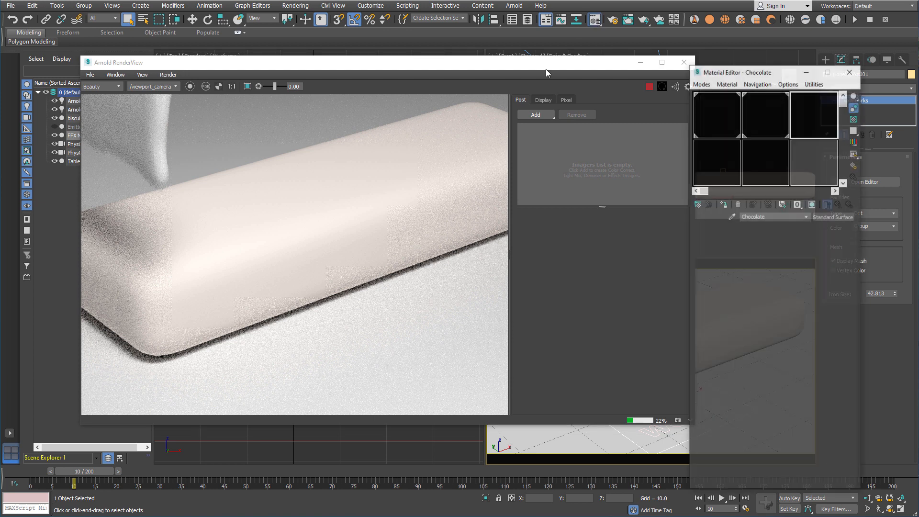
left_click_drag(747, 71, 614, 46)
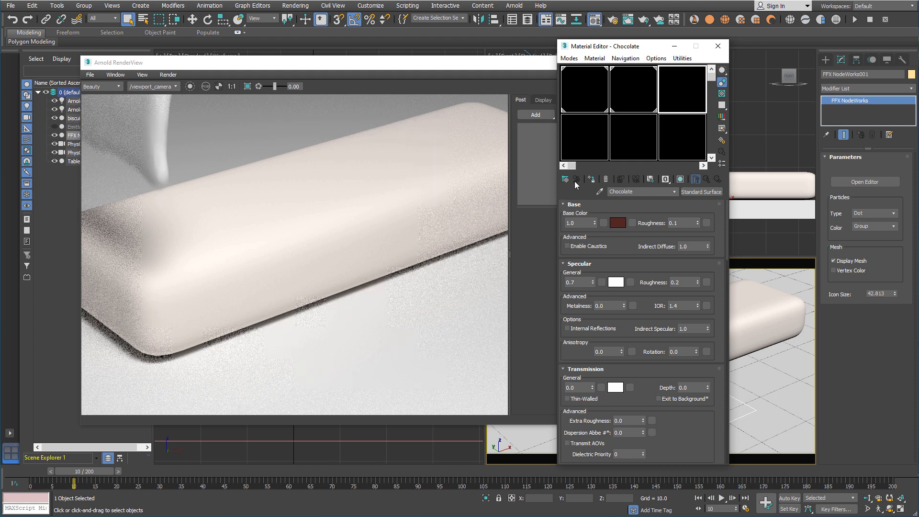
left_click(592, 179)
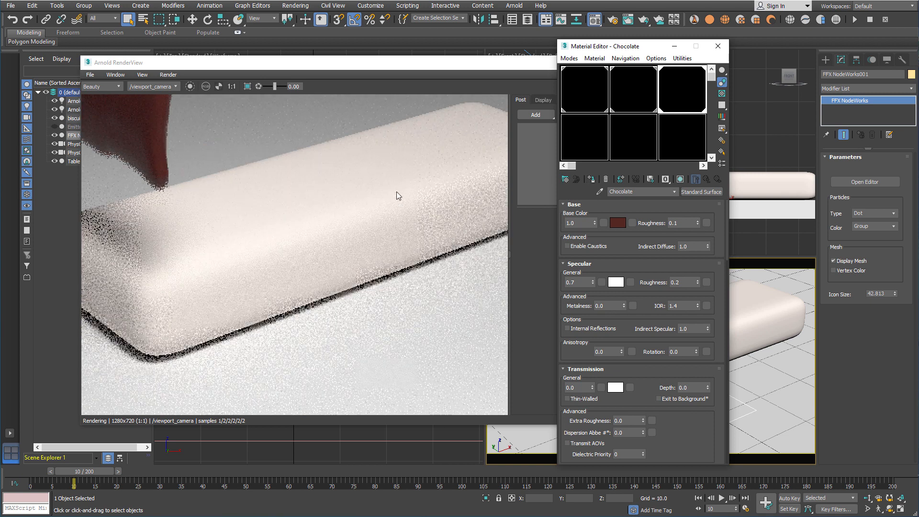
left_click(717, 46)
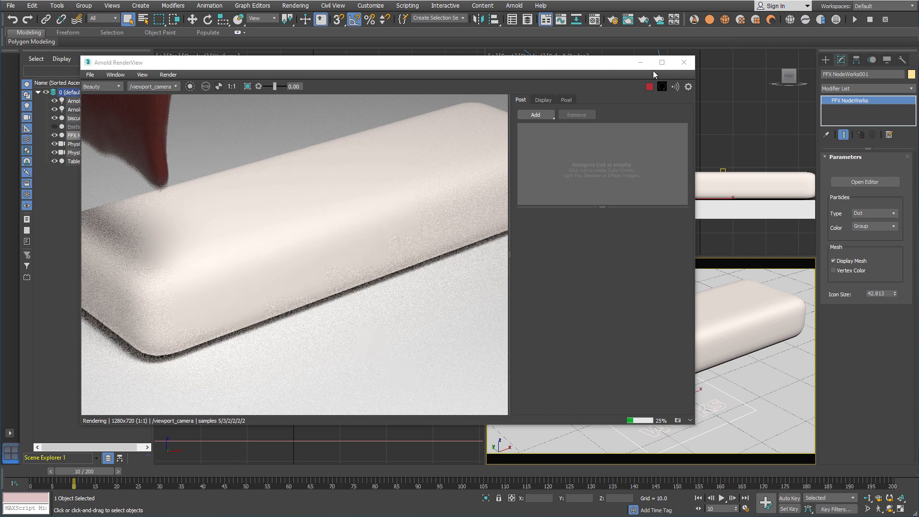
Start a production render of frame 10 through PhysCamera001
left_click(644, 19)
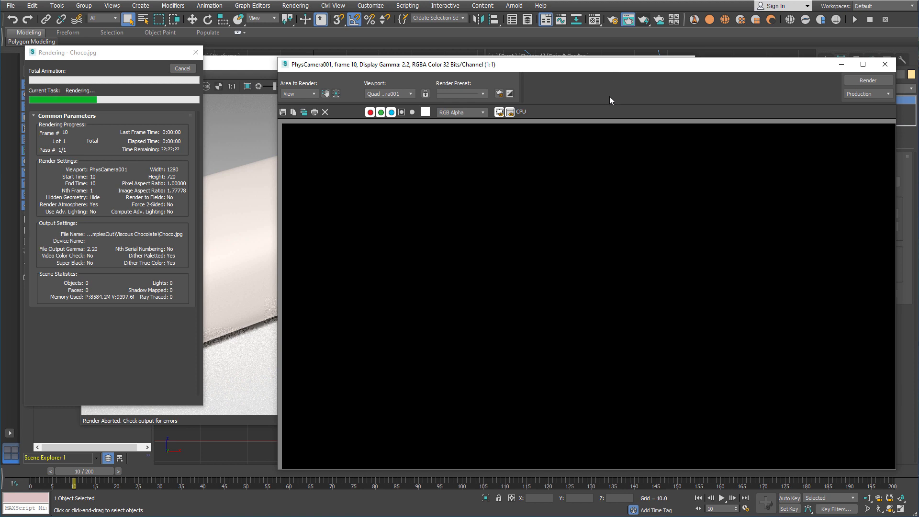